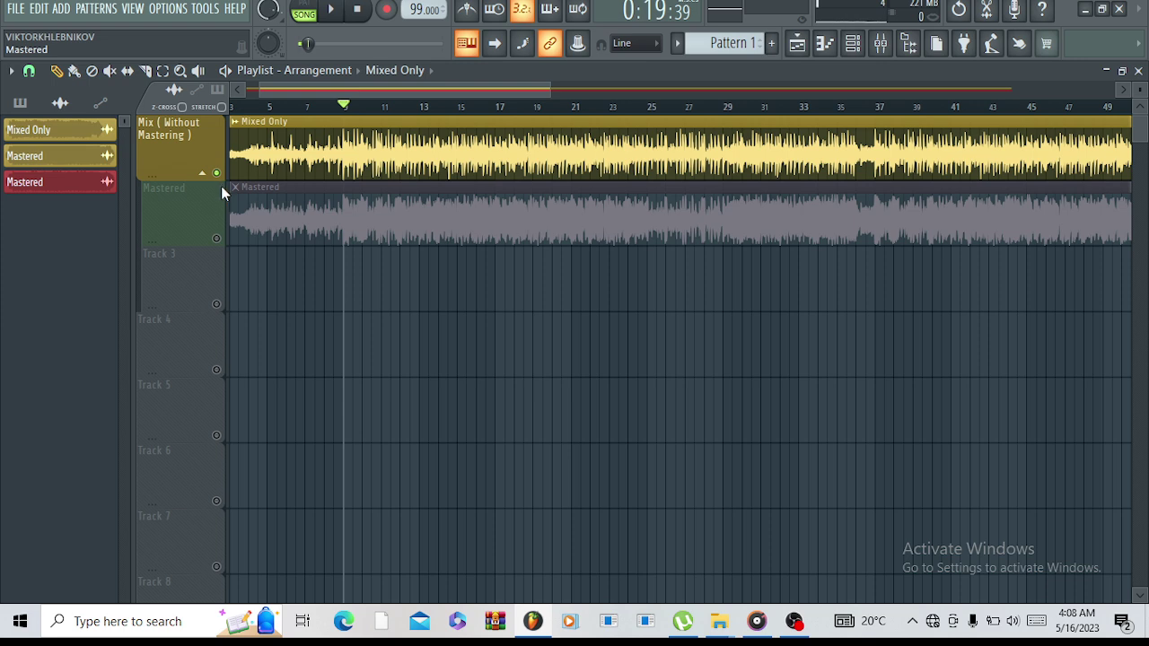
# Play the unmastered mix for reference, and solo the Mastered track to play it for comparison.
pyautogui.press('space')
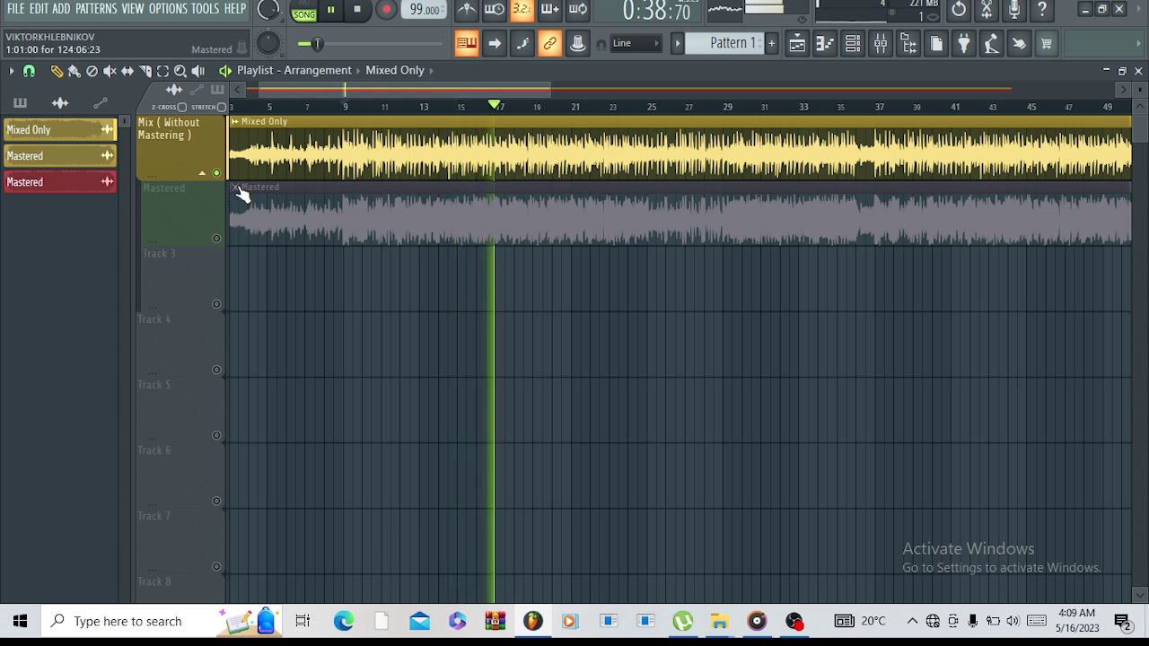
pyautogui.press('space')
pyautogui.rightClick(216, 238)
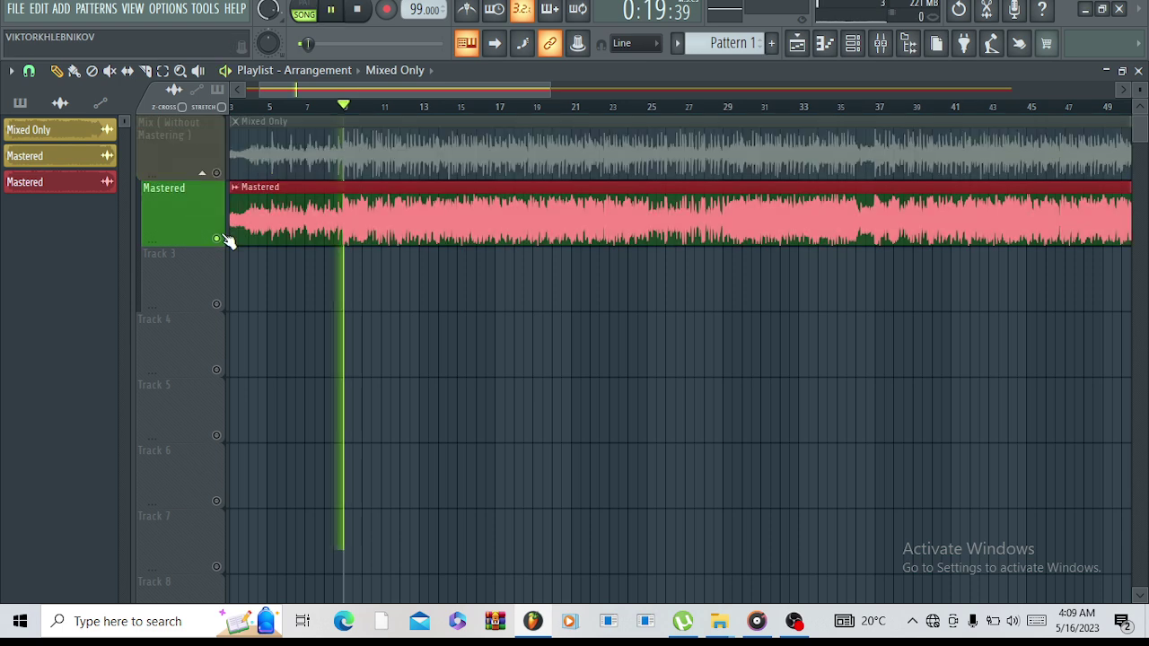
pyautogui.press('space')
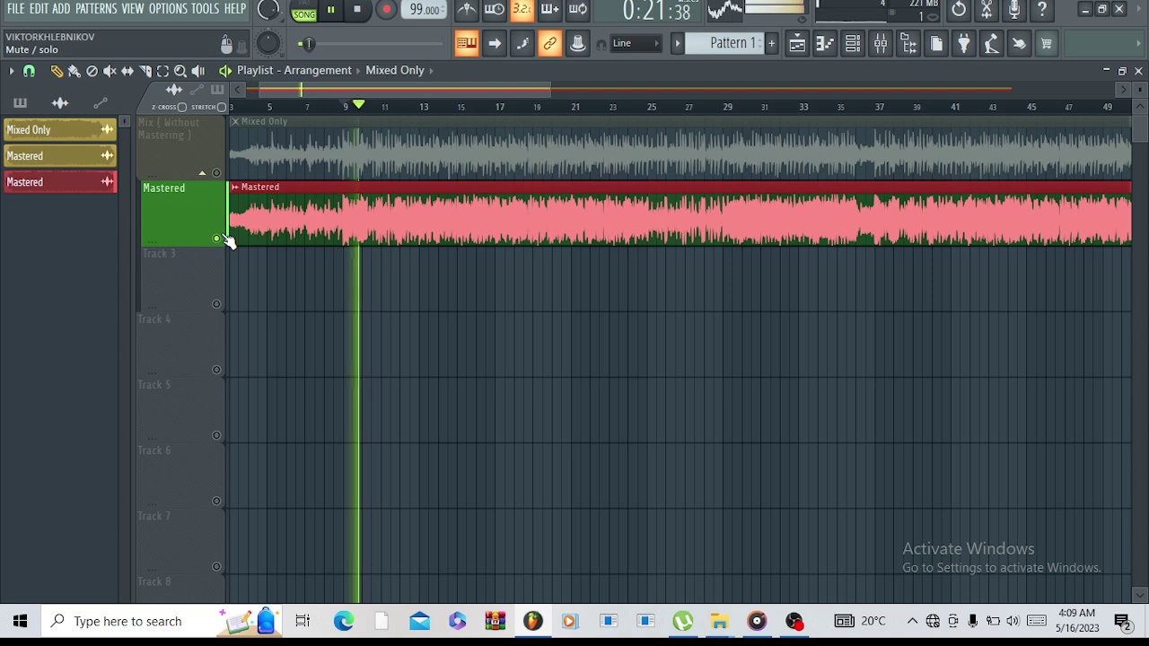
# Check the mastered song's loudness on the Master channel's WLM meter during playback, and stop playback.
pyautogui.click(881, 43)
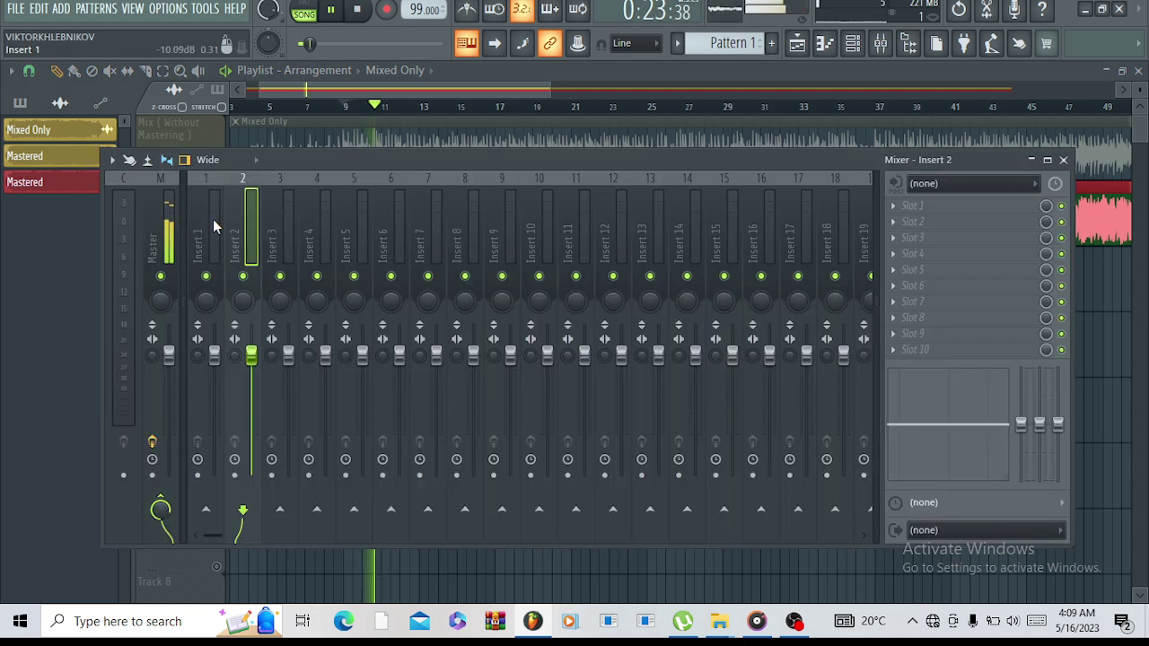
pyautogui.click(158, 235)
pyautogui.click(992, 351)
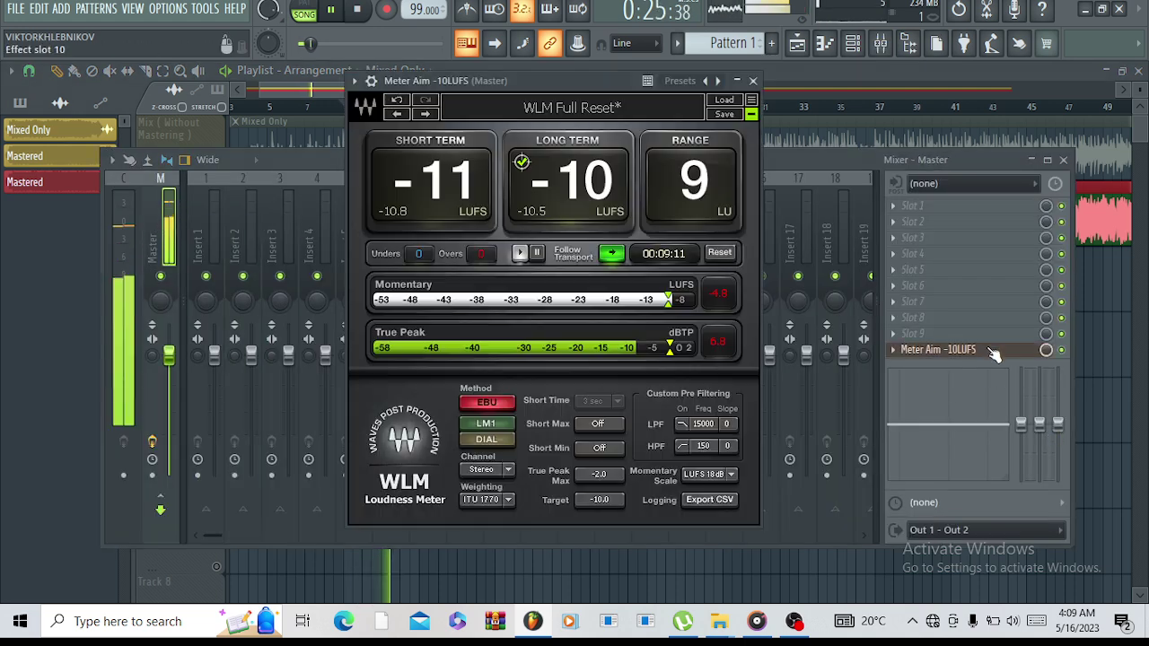
pyautogui.click(816, 69)
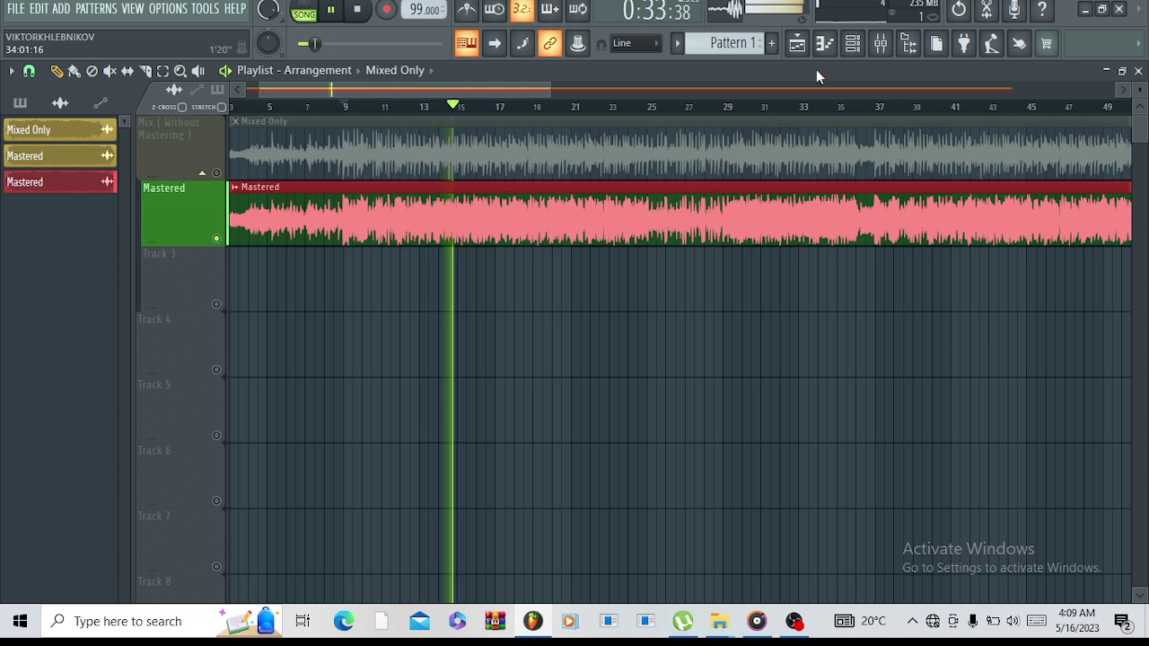
pyautogui.press('space')
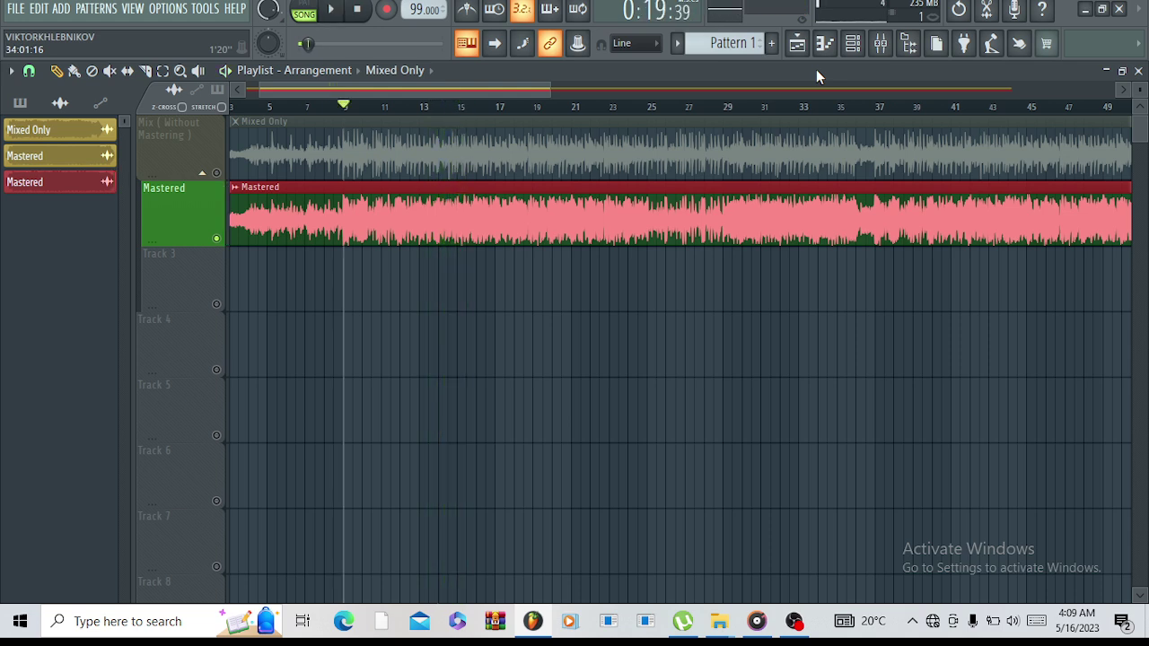
# Switch from the Mastered track to the Mix (Without Mastering) track and open the Mixed Only clip's settings.
pyautogui.click(218, 239)
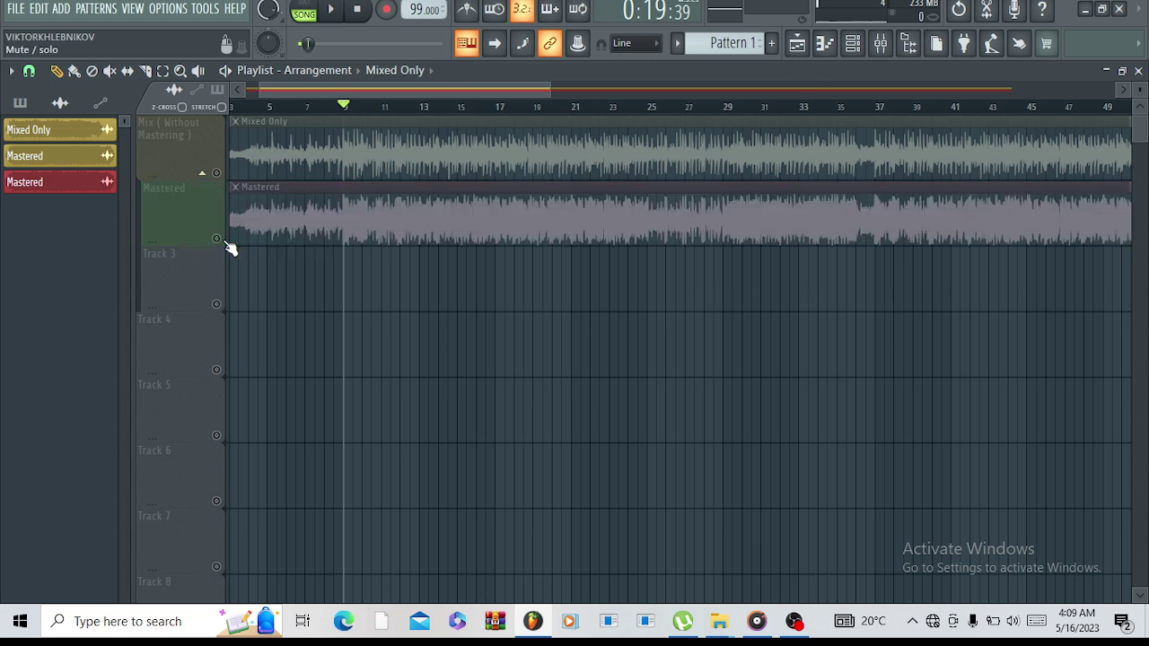
pyautogui.click(216, 172)
pyautogui.doubleClick(512, 133)
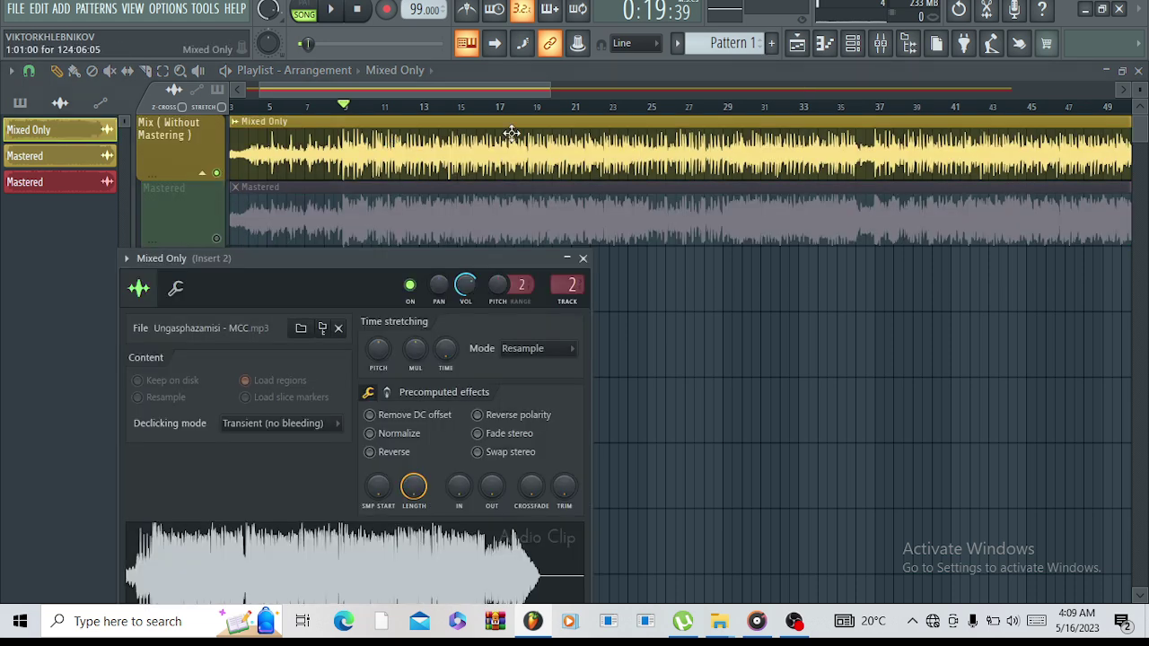
# Load Fruity Parametric EQ 2 into slot 1 of mixer Insert 2 with the 30Hz + 18kHz cut preset.
pyautogui.click(882, 45)
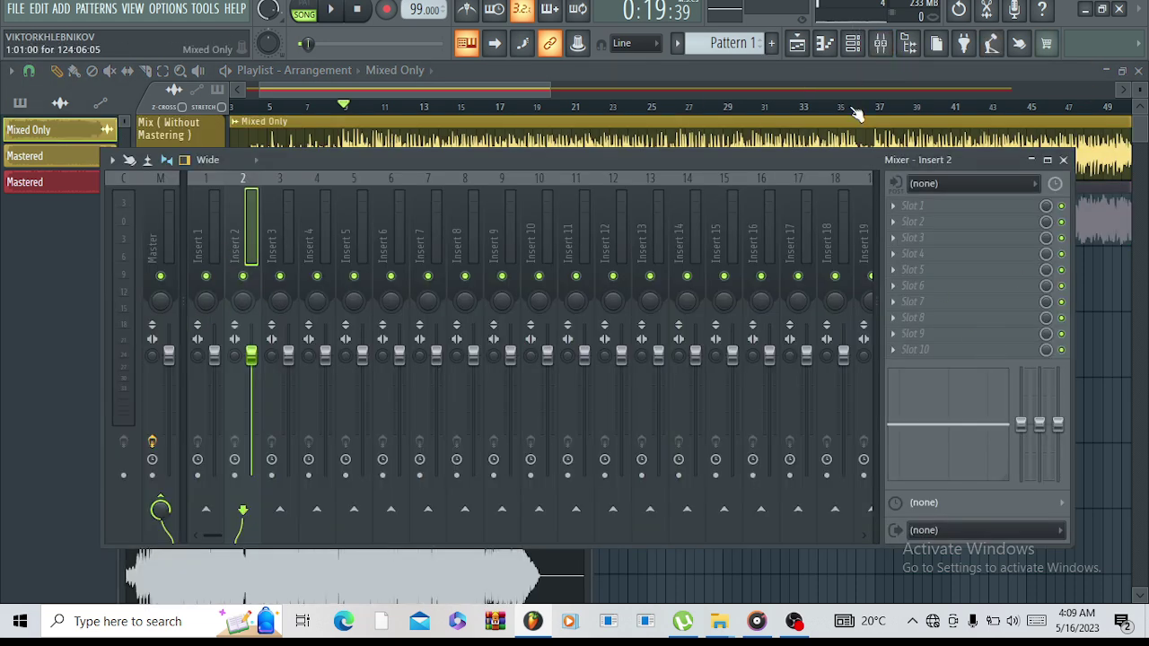
pyautogui.click(896, 207)
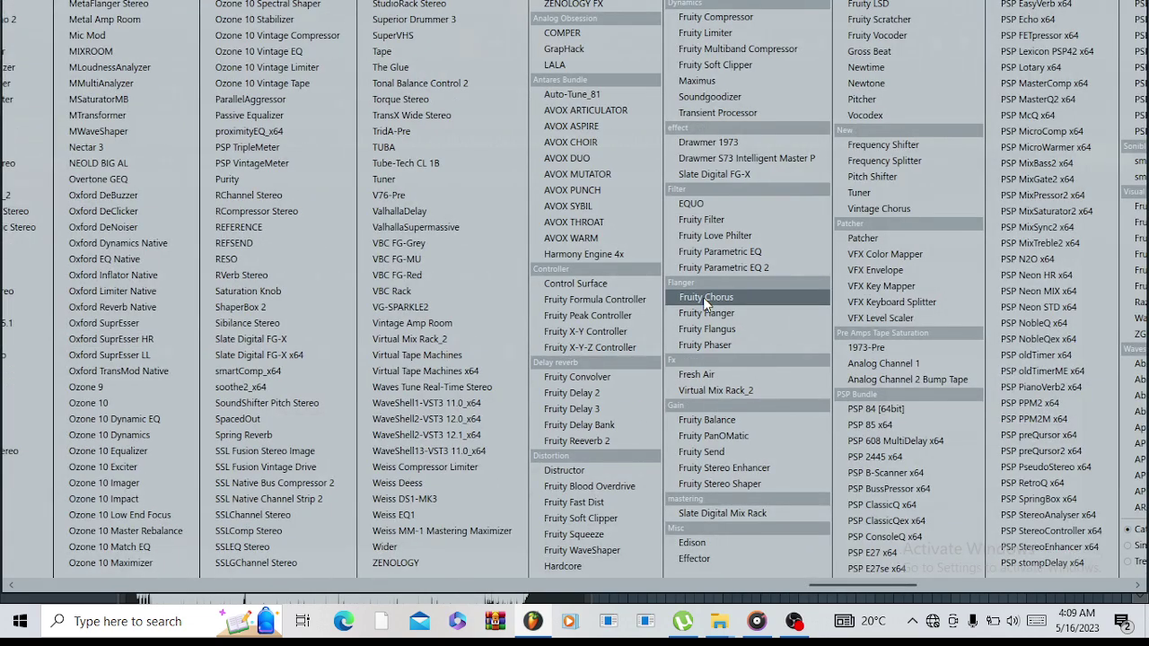
pyautogui.click(720, 267)
pyautogui.moveTo(598, 216); pyautogui.dragTo(512, 180)
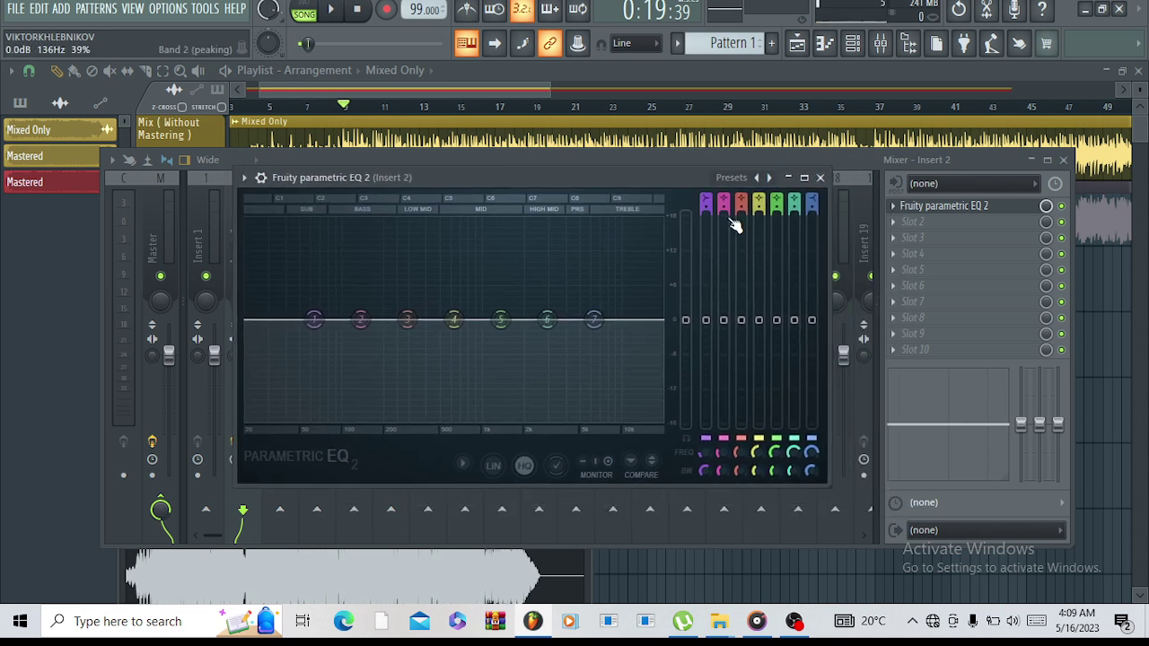
pyautogui.click(769, 179)
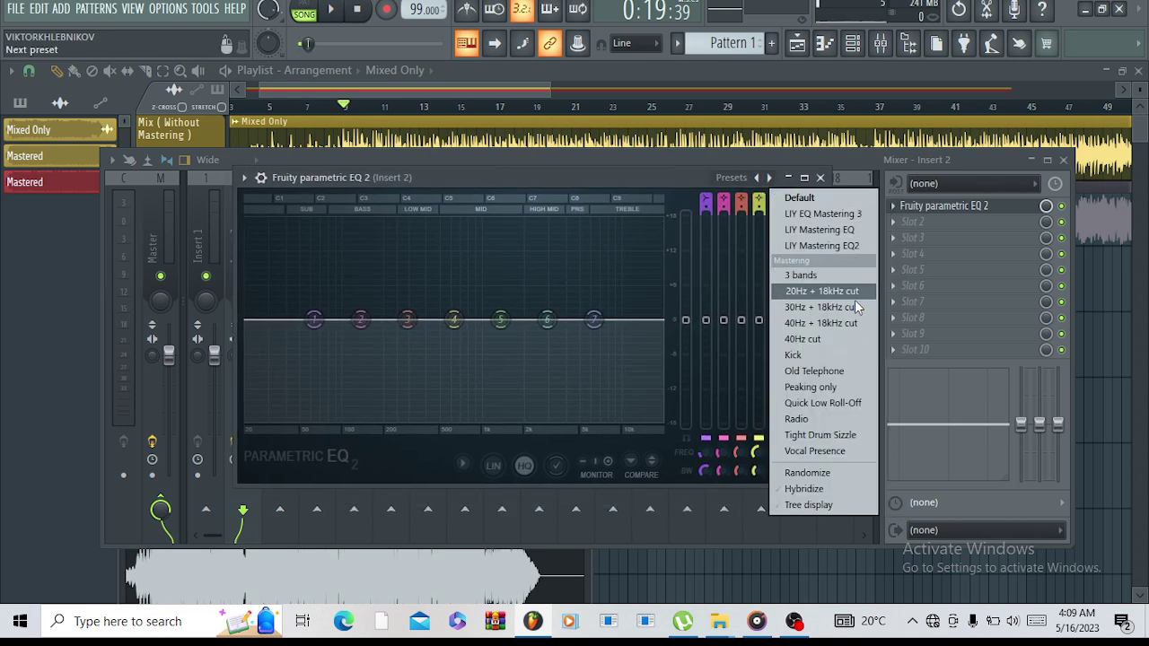
pyautogui.click(848, 311)
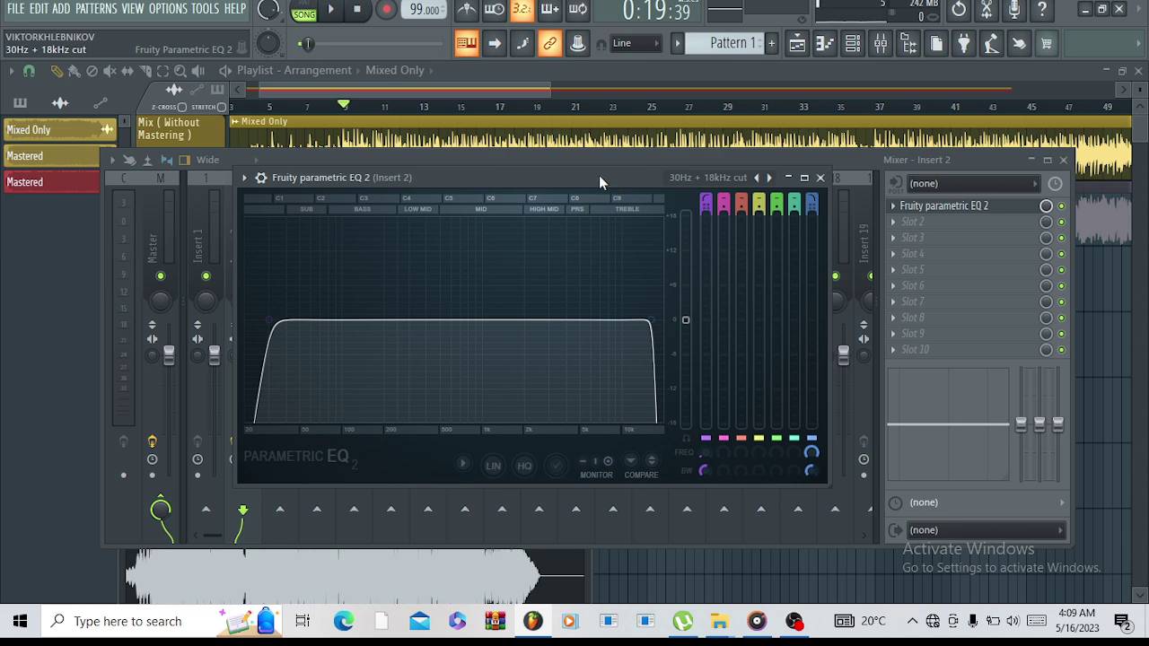
pyautogui.moveTo(598, 175); pyautogui.dragTo(593, 166)
# Play the mix to compare the slot 1 EQ bypassed and active, and close the EQ.
pyautogui.press('space')
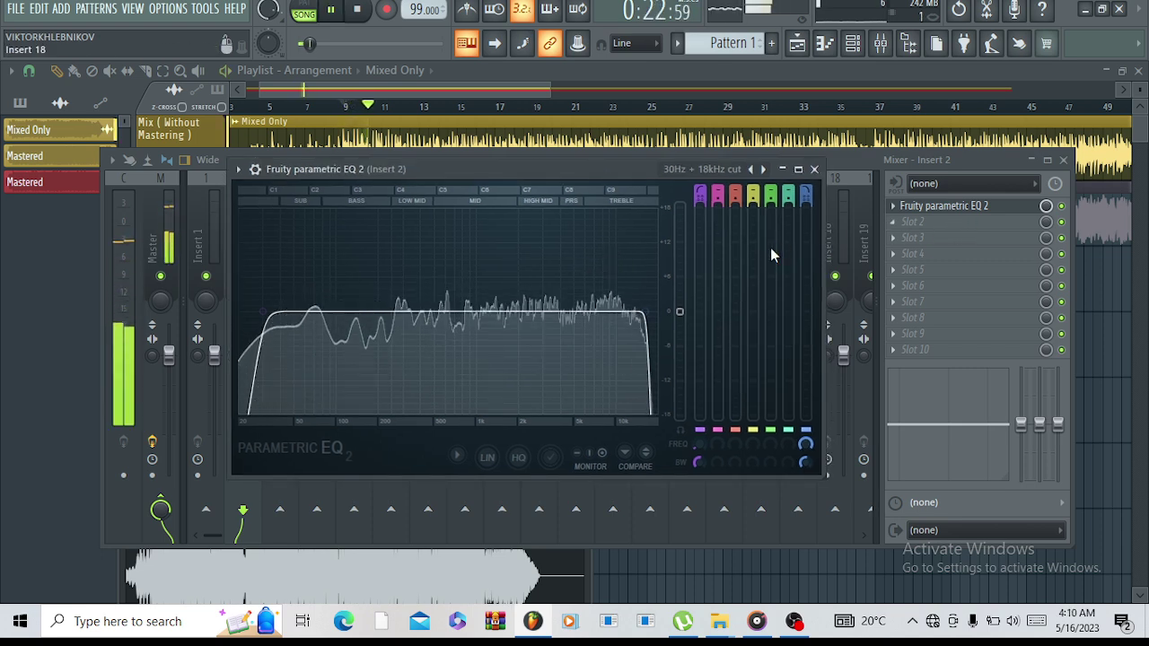
pyautogui.click(1066, 210)
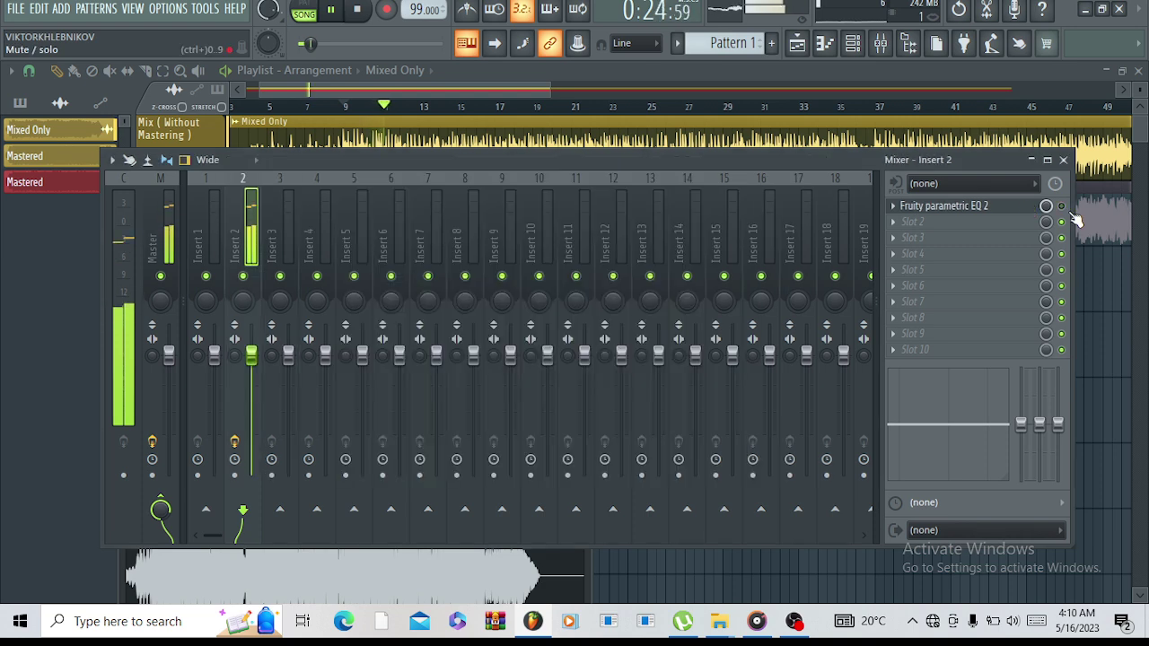
pyautogui.click(982, 206)
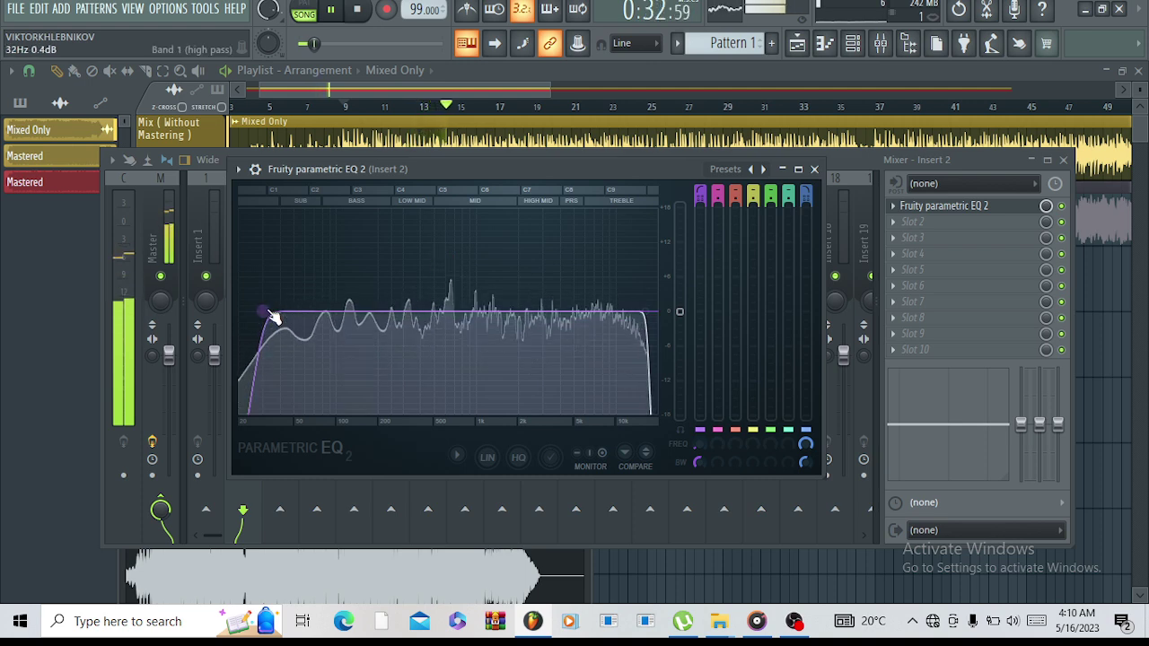
pyautogui.press('space')
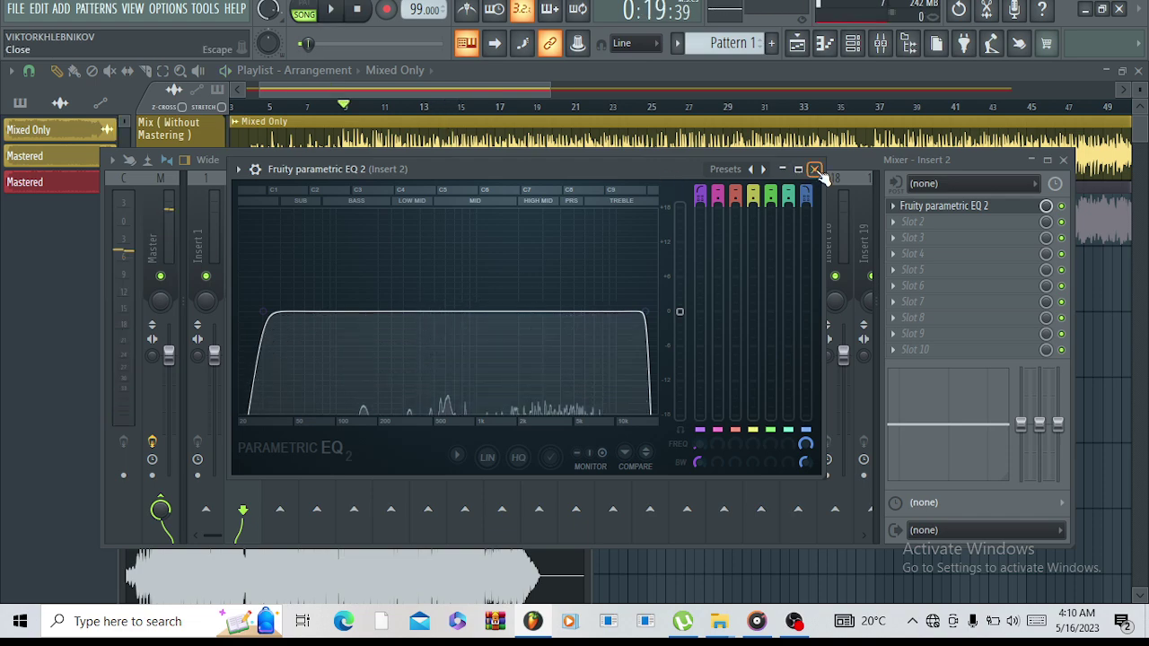
pyautogui.click(814, 169)
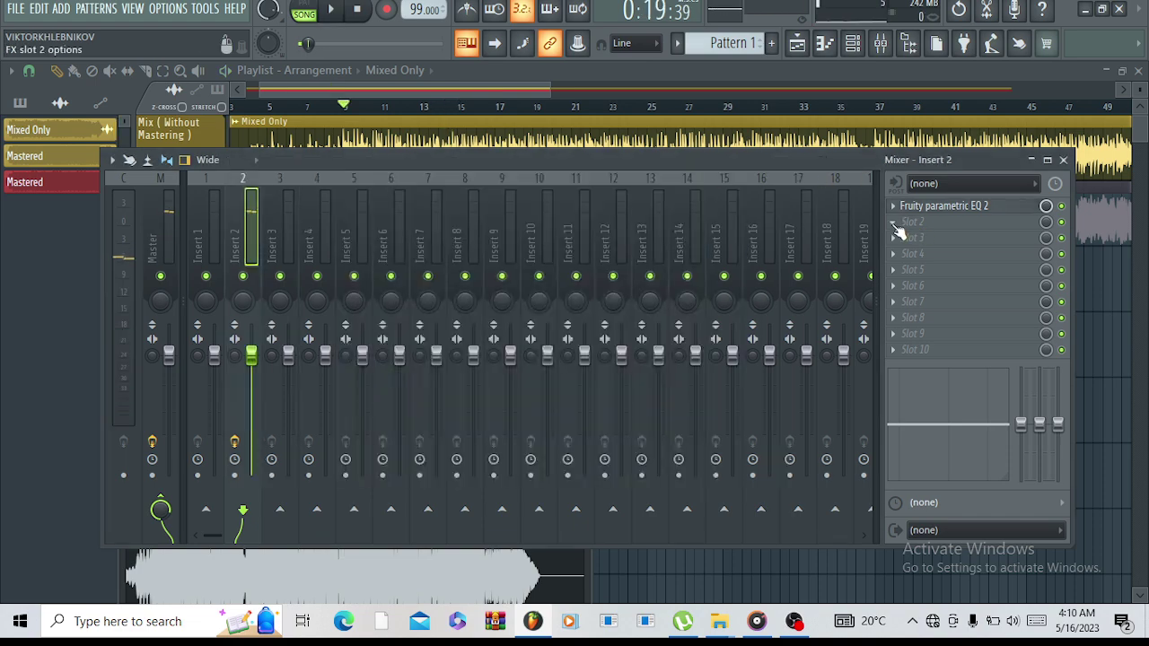
# Load a second Fruity Parametric EQ 2 into slot 2 of Insert 2 with the LIY Mastering EQ2 preset.
pyautogui.click(901, 228)
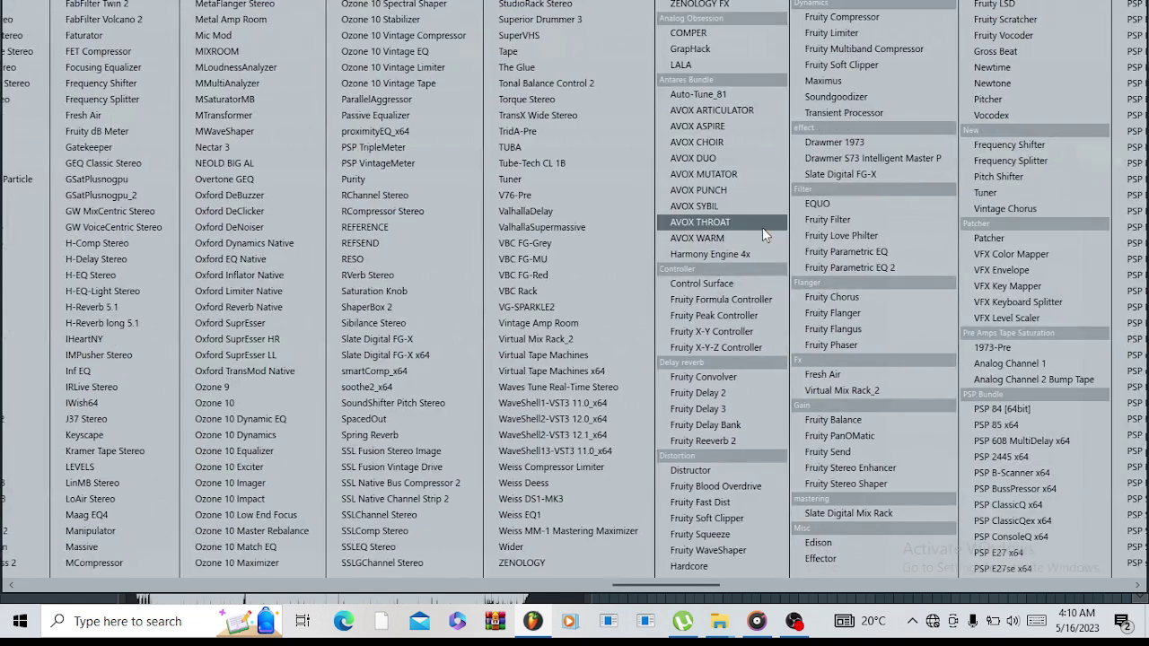
pyautogui.click(923, 268)
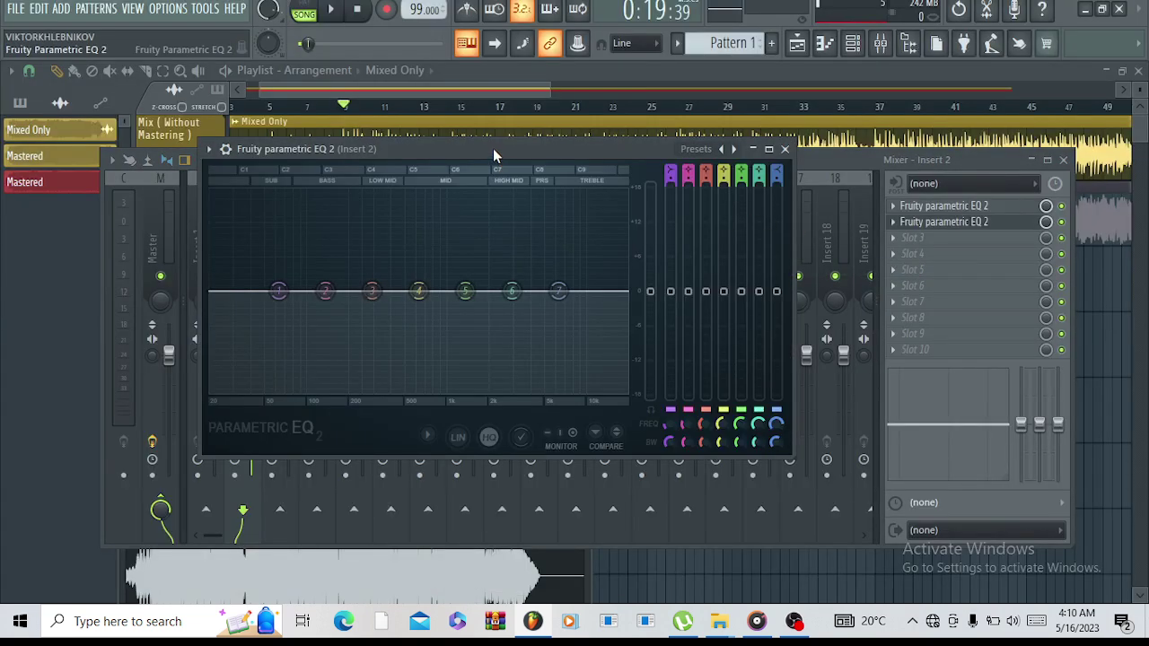
pyautogui.moveTo(493, 155); pyautogui.dragTo(492, 186)
pyautogui.moveTo(575, 185); pyautogui.dragTo(613, 211)
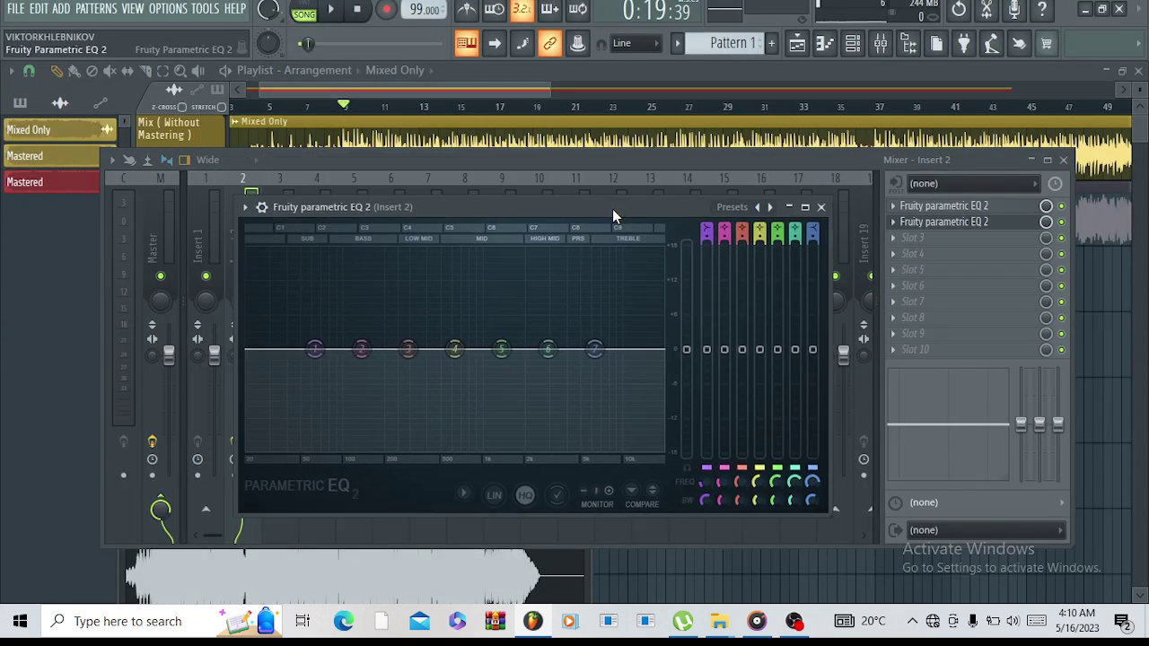
pyautogui.click(770, 209)
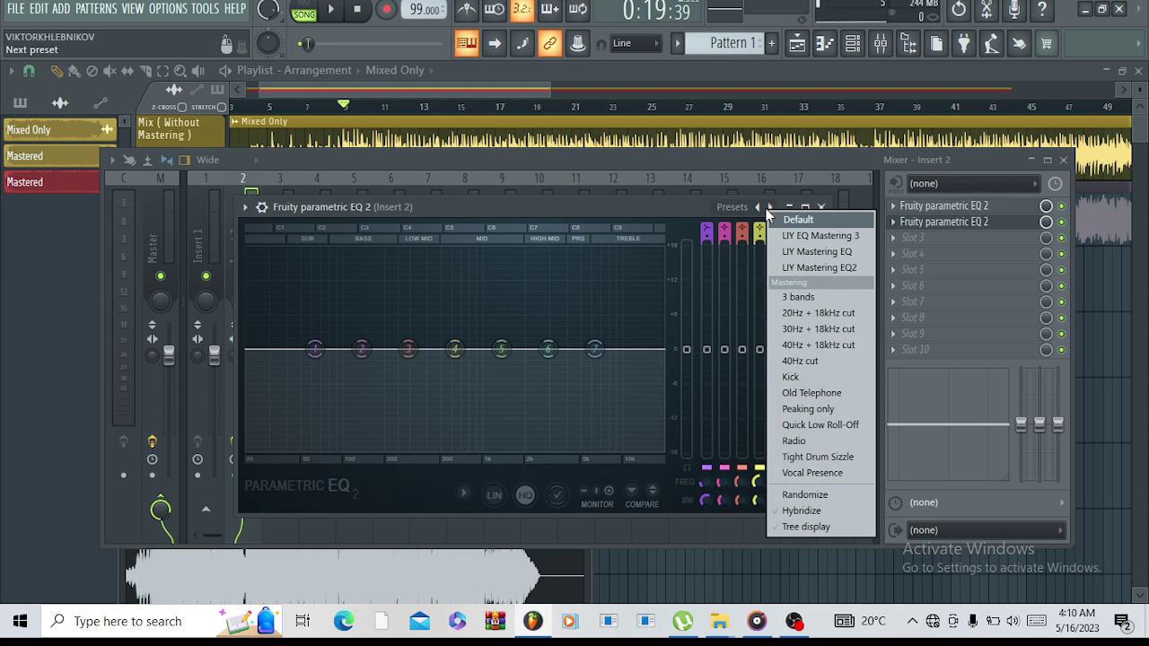
pyautogui.click(818, 267)
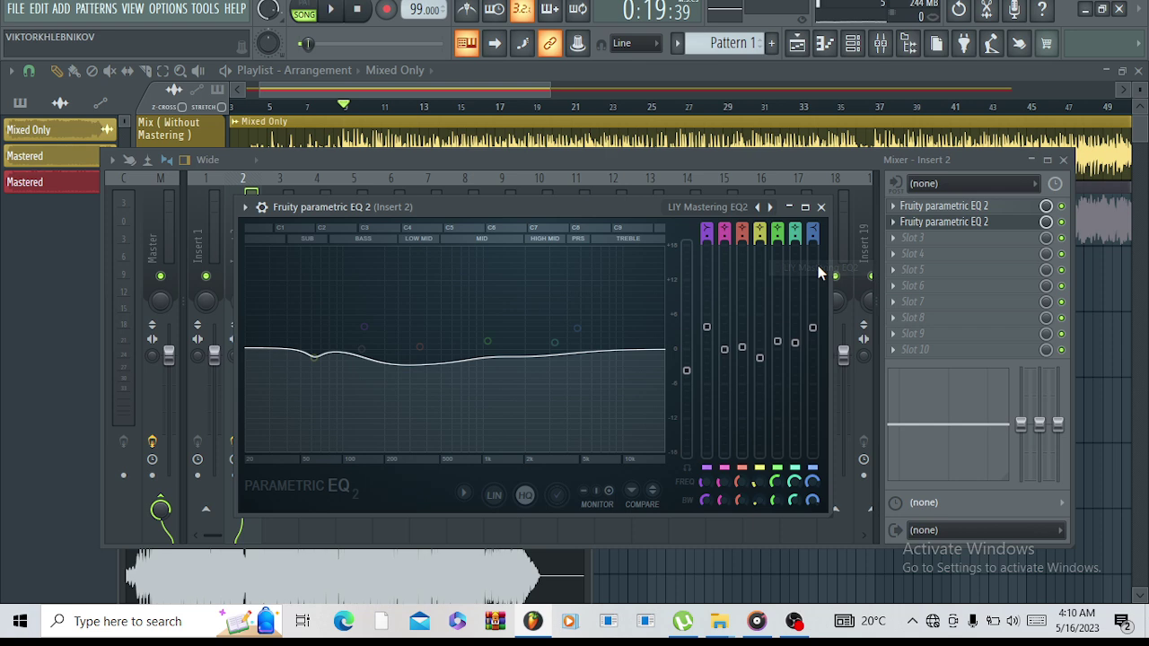
pyautogui.moveTo(490, 211); pyautogui.dragTo(481, 134)
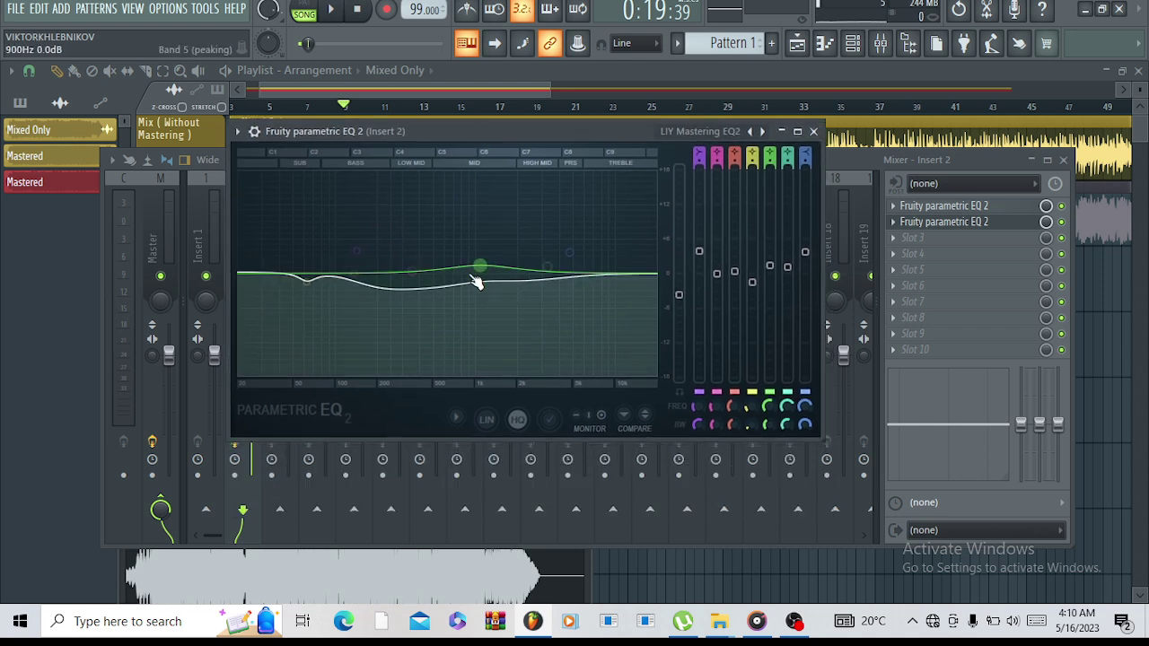
# During playback, set the slot 2 EQ's high-shelf band 7 to about 4.0 dB at 4732 Hz and compare the EQ bypassed and active.
pyautogui.press('space')
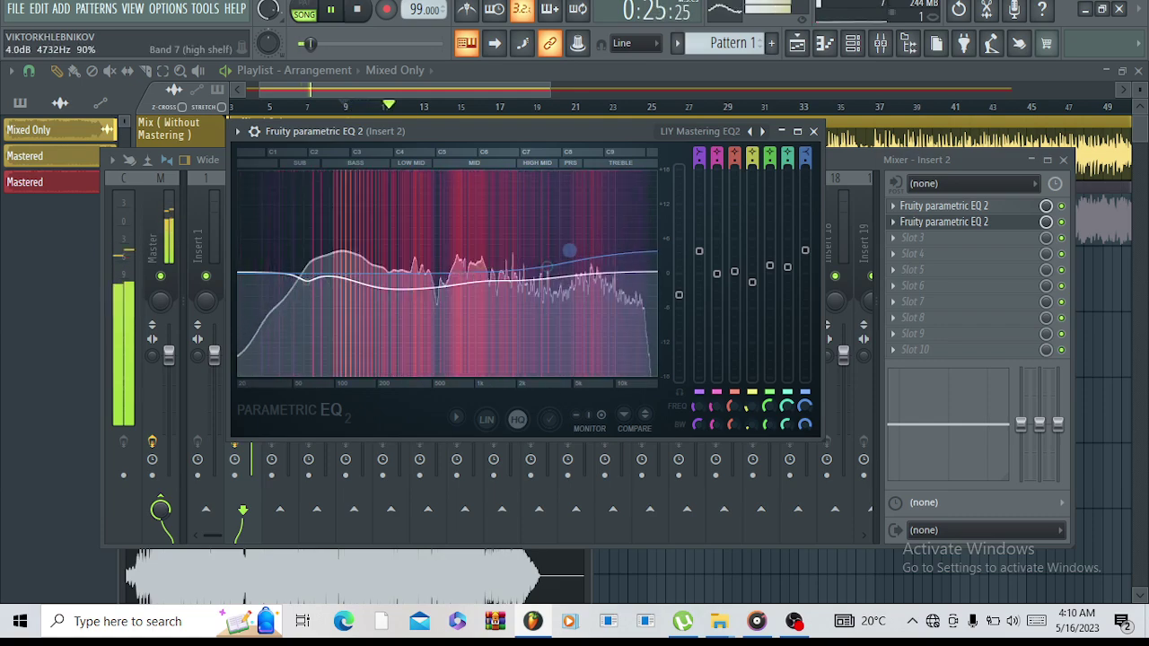
pyautogui.moveTo(569, 249); pyautogui.dragTo(569, 250)
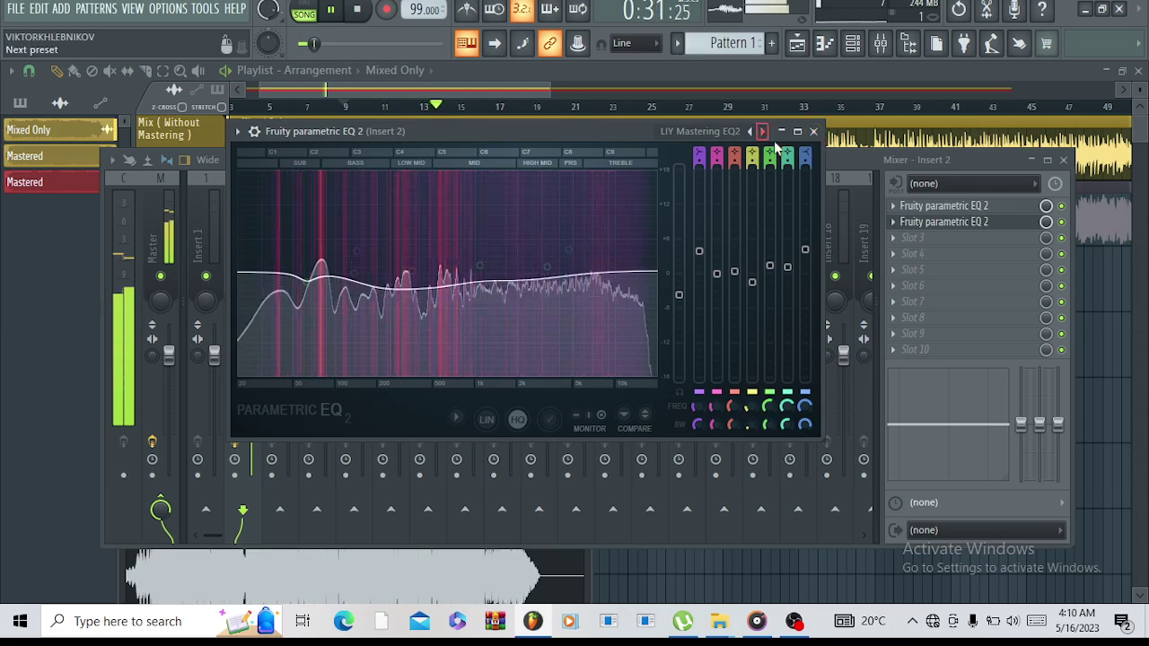
pyautogui.click(1062, 224)
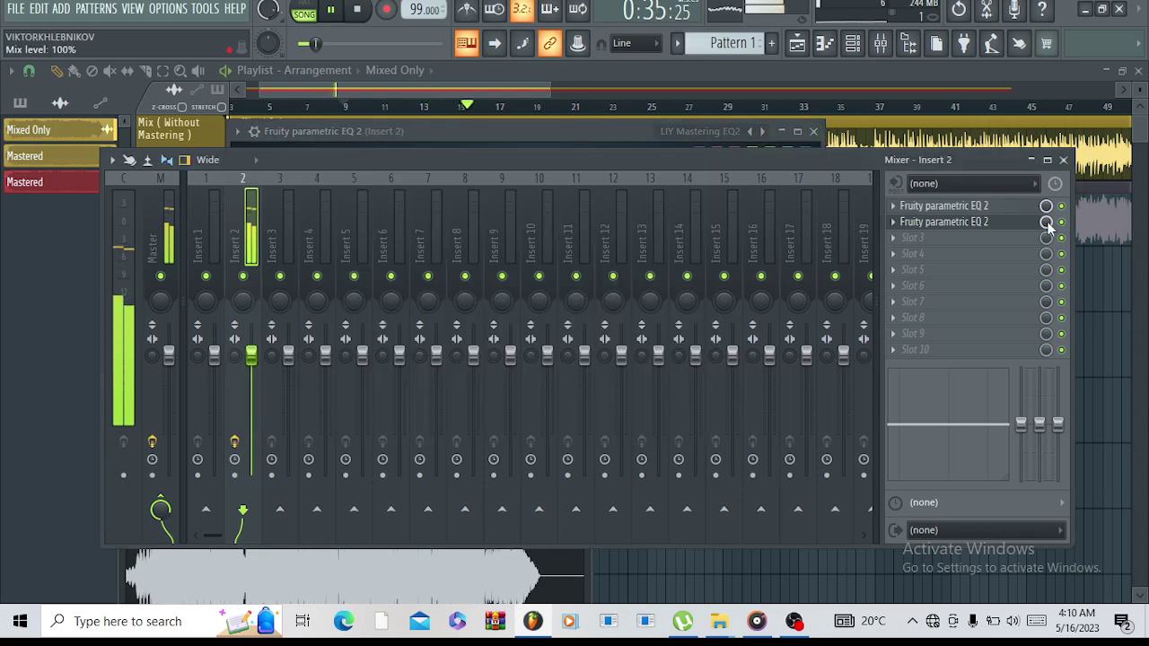
# Slightly adjust peaking band 5 of the slot 2 EQ, close the EQ and stop playback.
pyautogui.click(938, 224)
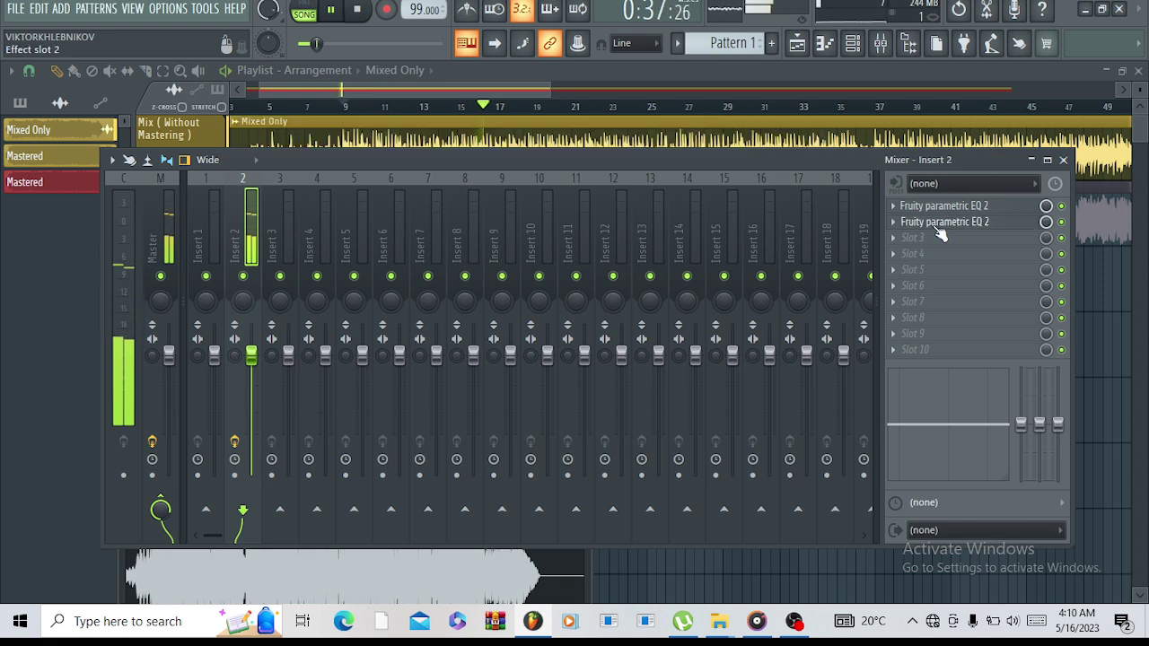
pyautogui.moveTo(482, 274)
pyautogui.mouseDown()
pyautogui.moveTo(457, 258)
pyautogui.moveTo(480, 265)
pyautogui.mouseUp()
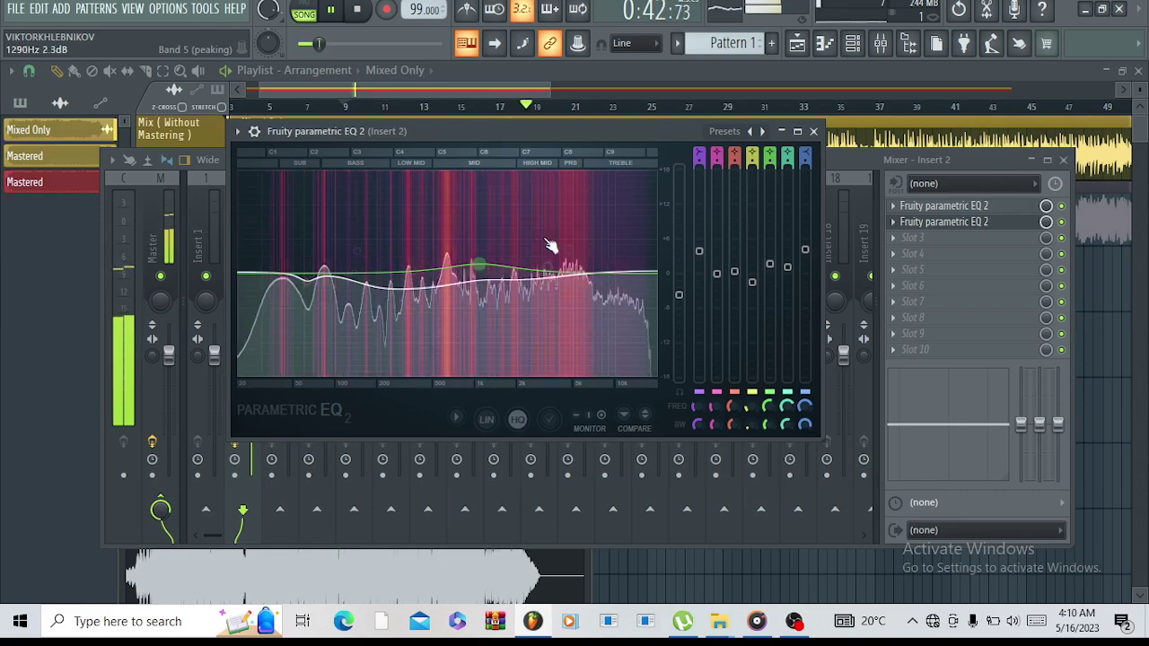
pyautogui.click(813, 131)
pyautogui.press('space')
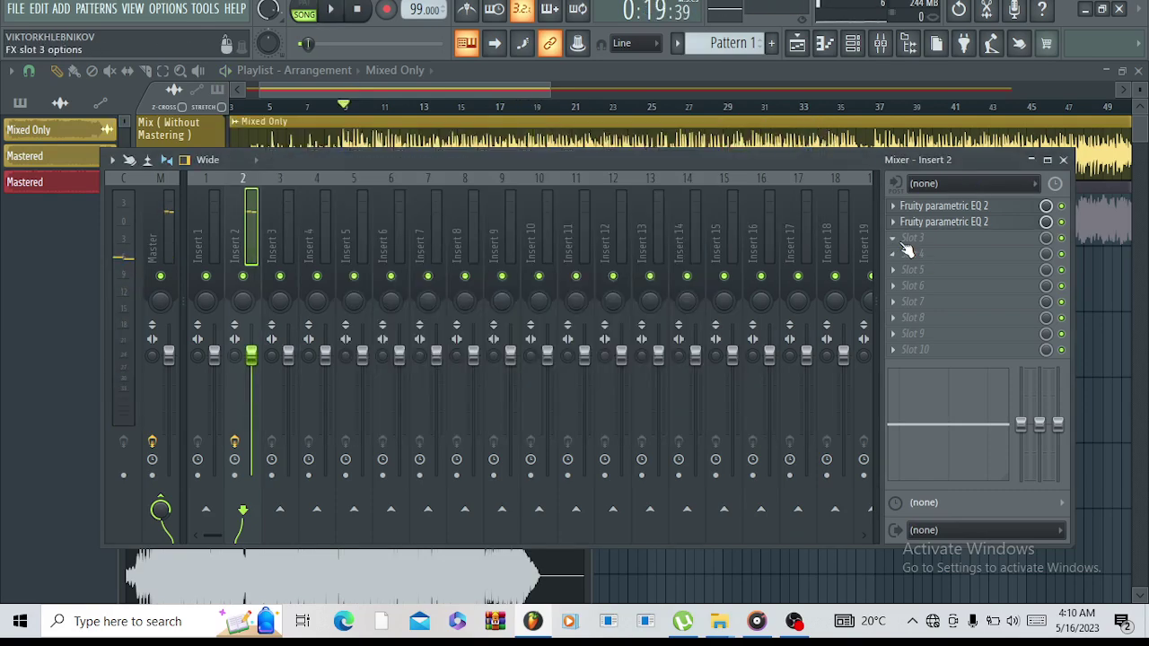
# Load a third Fruity Parametric EQ 2 into slot 3 of Insert 2 with the LIY EQ Mastering 3 preset.
pyautogui.click(904, 243)
pyautogui.scroll(-3, 734, 345)
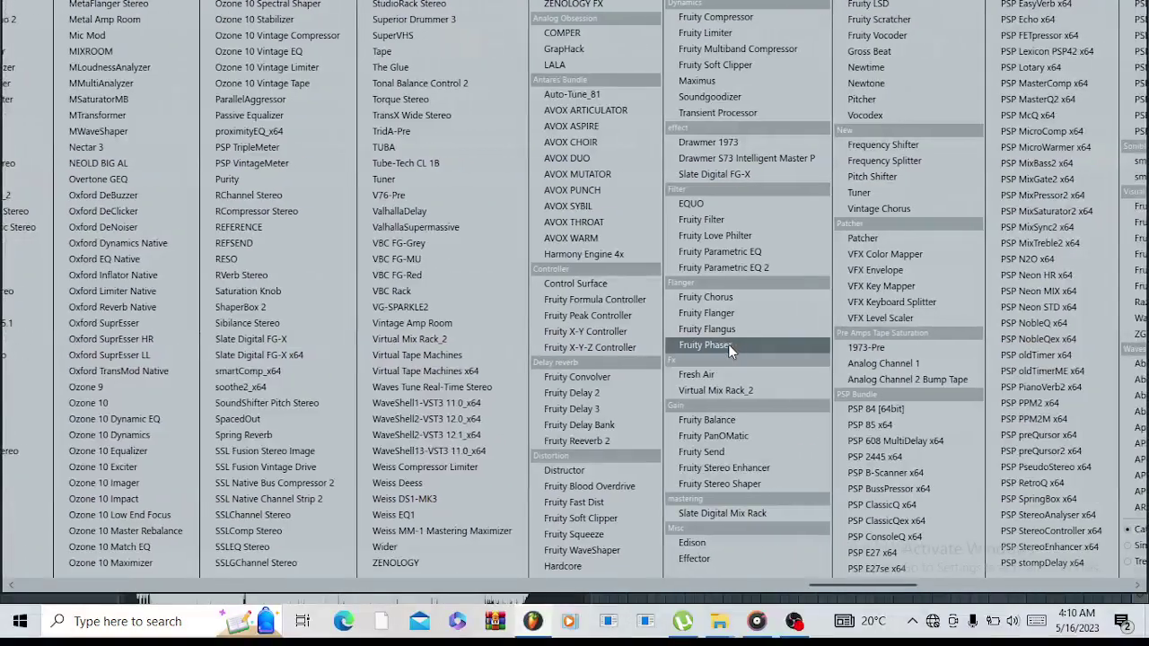
pyautogui.click(786, 268)
pyautogui.moveTo(307, 169); pyautogui.dragTo(477, 170)
pyautogui.click(754, 171)
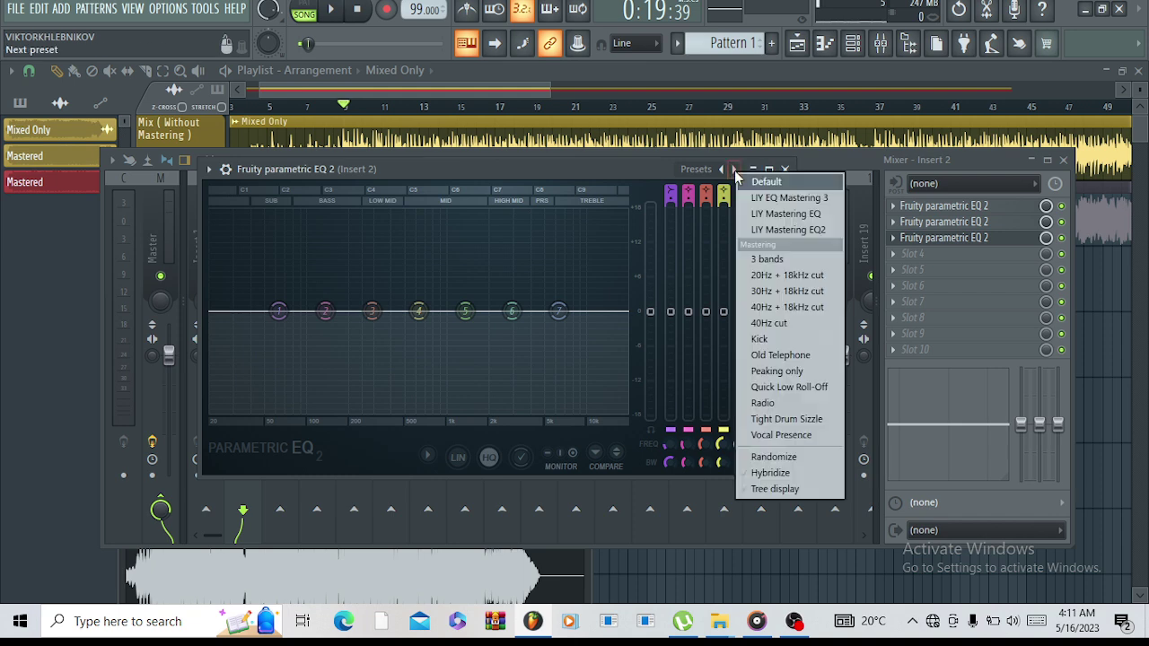
pyautogui.click(820, 198)
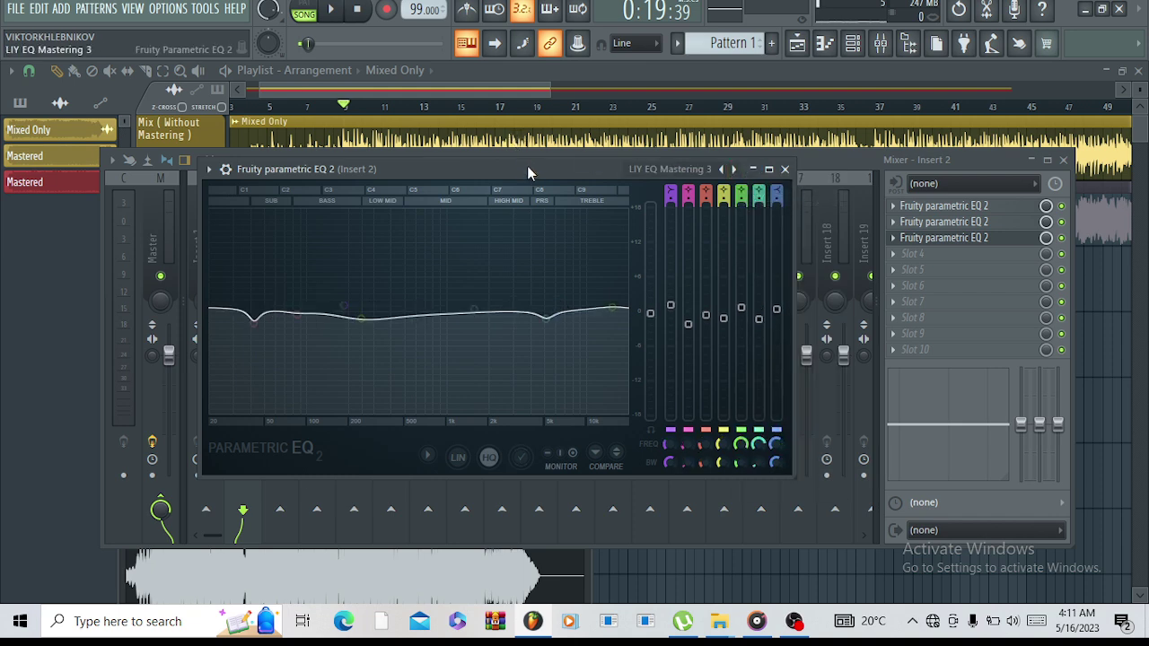
pyautogui.moveTo(528, 169); pyautogui.dragTo(550, 221)
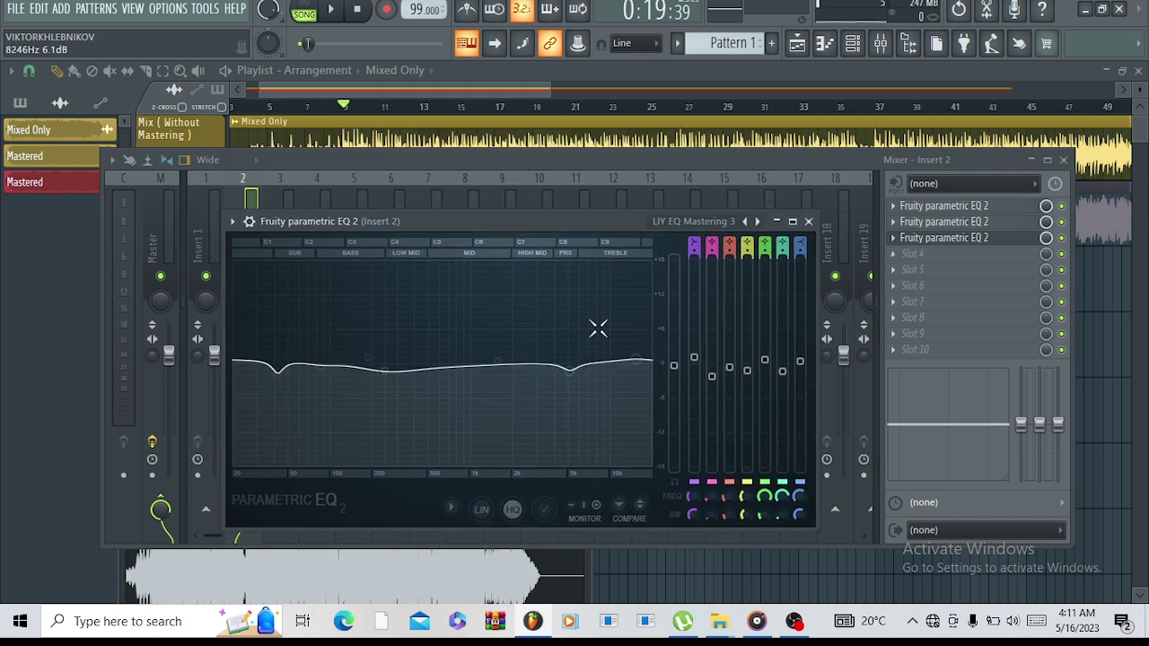
# During playback, set band 4 of the slot 3 EQ to about -0.4 dB at 332 Hz, slightly adjust bands 3 and 5, and close it.
pyautogui.press('space')
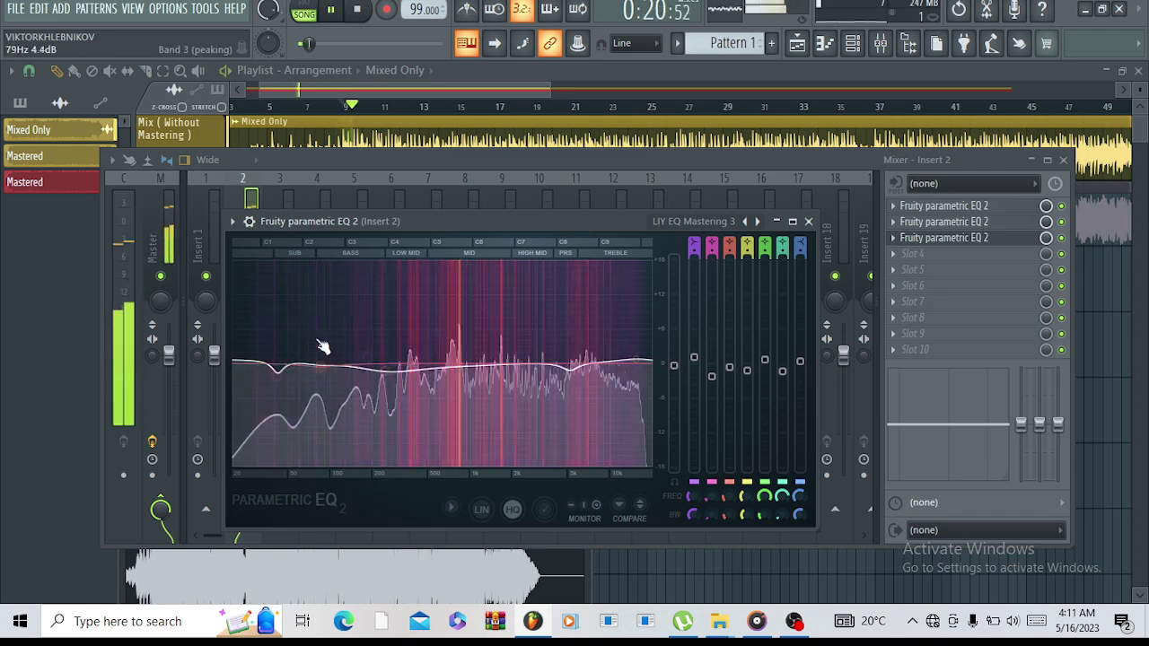
pyautogui.moveTo(323, 370); pyautogui.dragTo(321, 367)
pyautogui.moveTo(498, 362)
pyautogui.mouseDown()
pyautogui.moveTo(495, 343)
pyautogui.moveTo(504, 359)
pyautogui.mouseUp()
pyautogui.moveTo(387, 372)
pyautogui.mouseDown()
pyautogui.moveTo(433, 350)
pyautogui.moveTo(406, 357)
pyautogui.moveTo(406, 368)
pyautogui.mouseUp()
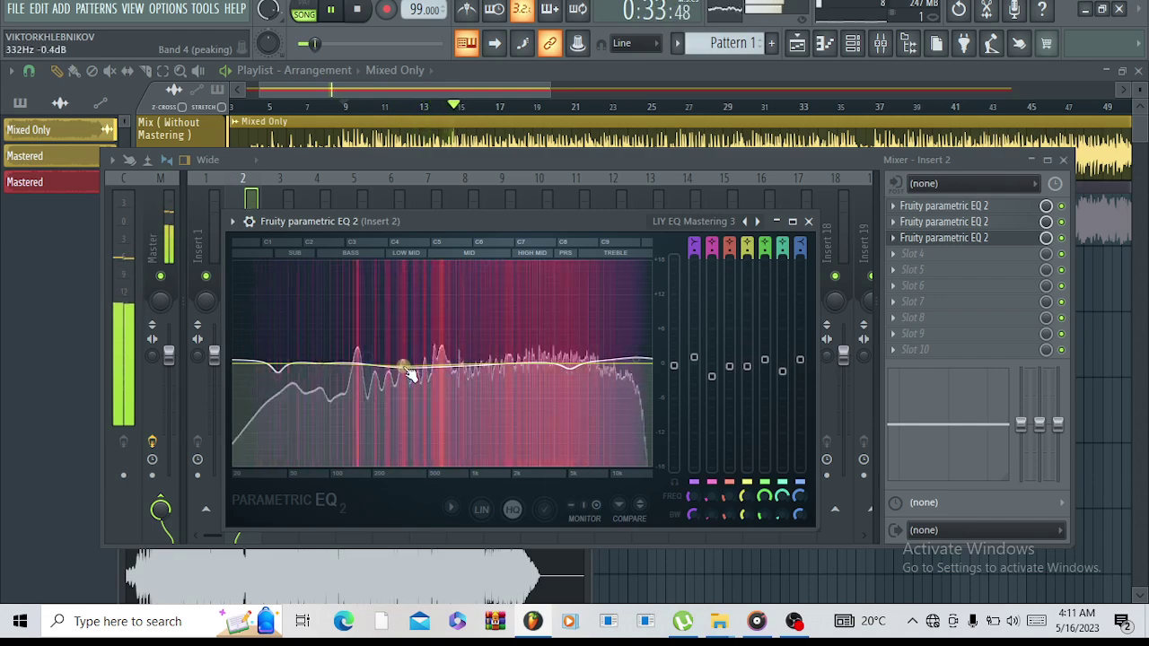
pyautogui.click(808, 221)
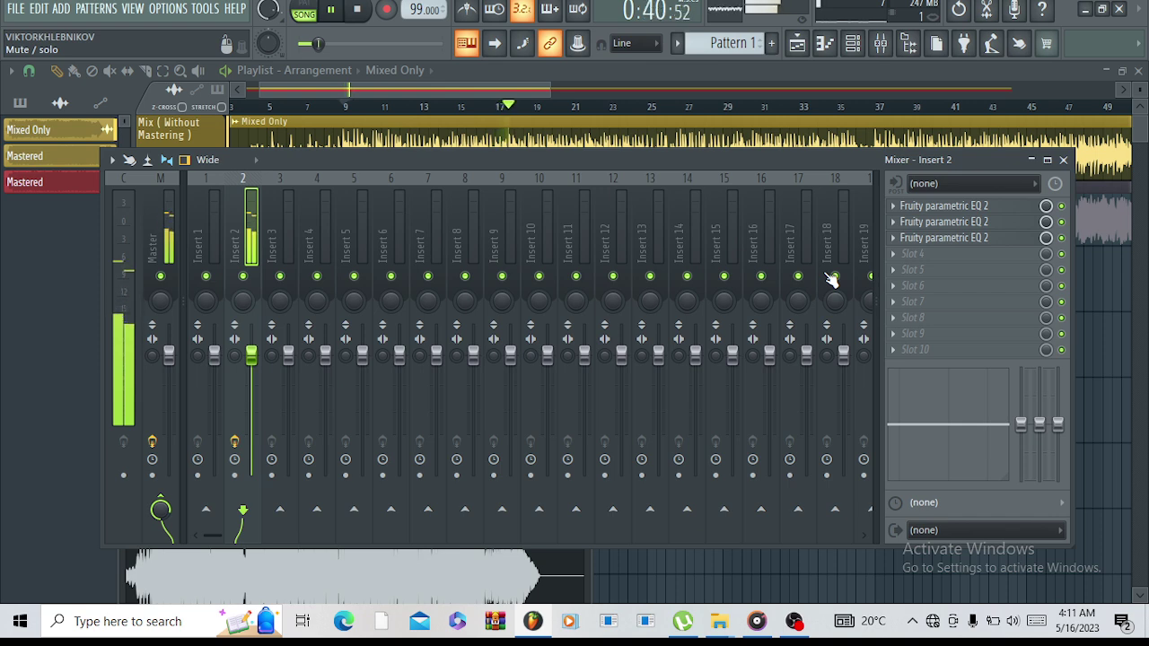
pyautogui.press('space')
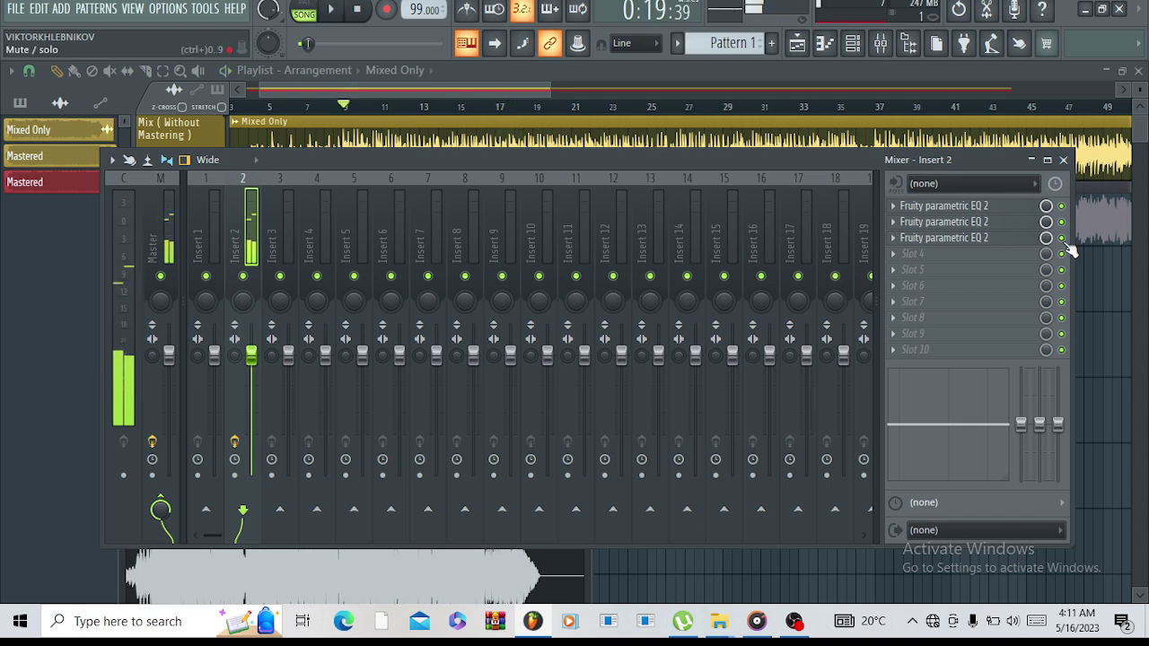
# Load Patcher into slot 4 of Insert 2 with the LIY Mid Side EQ Mastering preset.
pyautogui.click(901, 258)
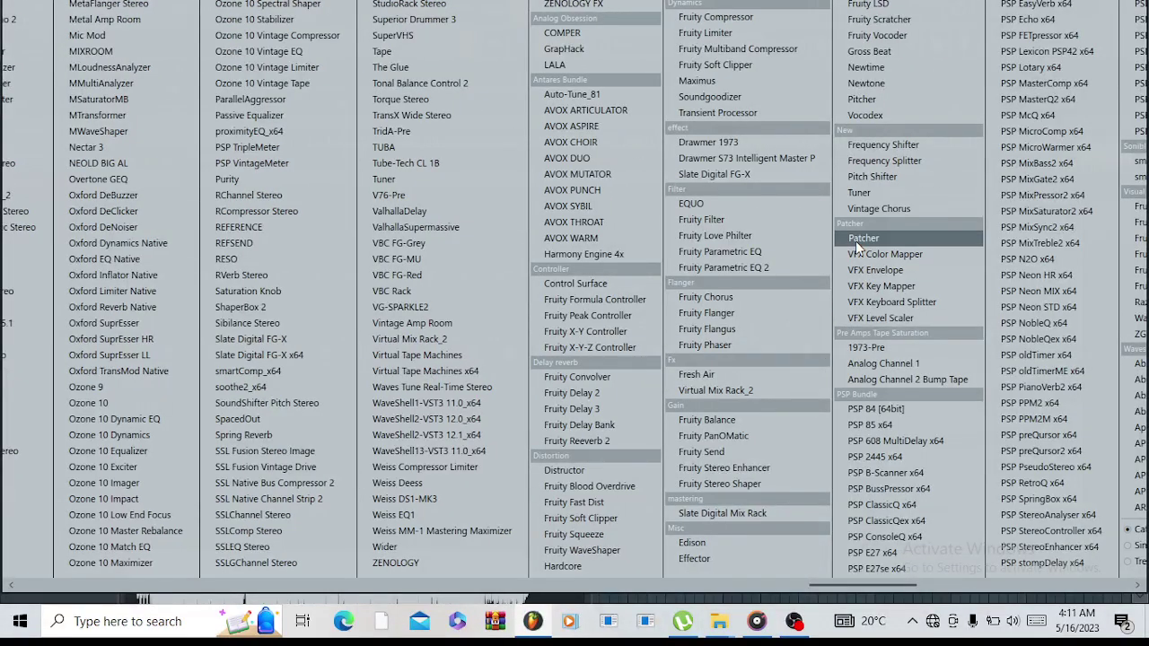
pyautogui.click(862, 239)
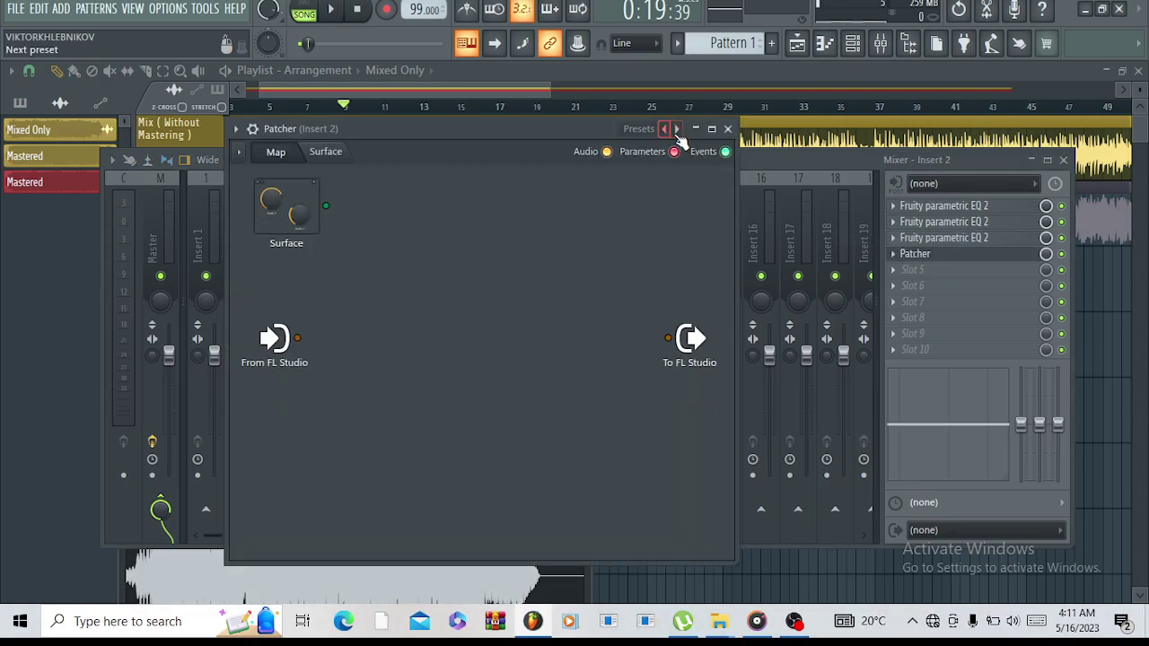
pyautogui.click(676, 131)
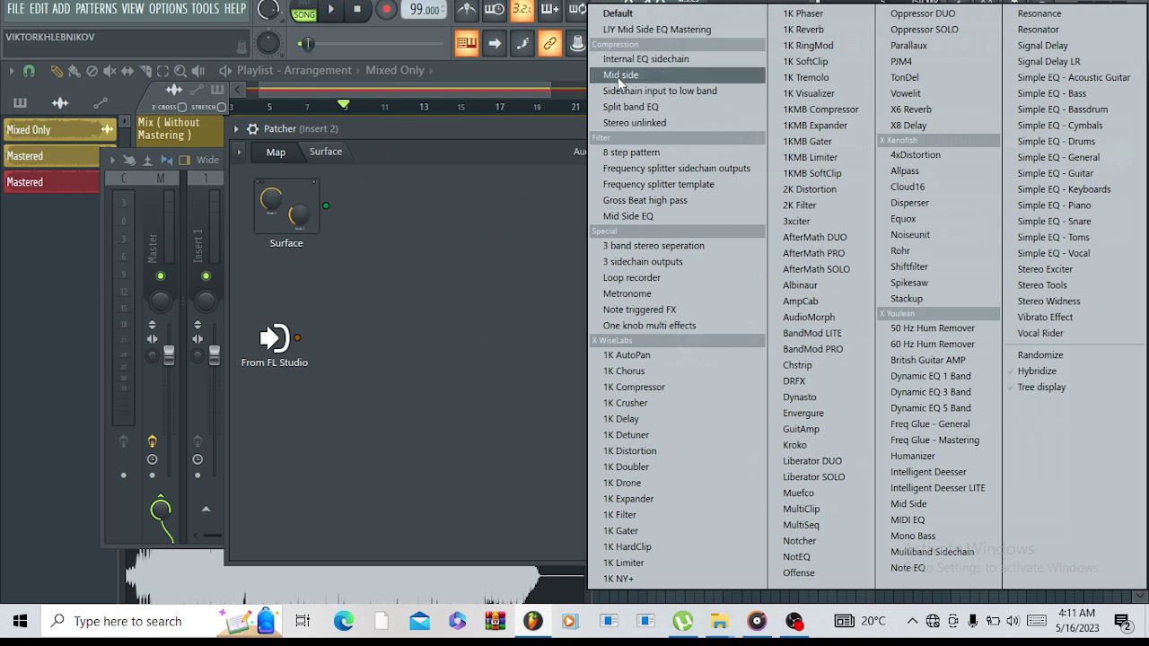
pyautogui.click(639, 30)
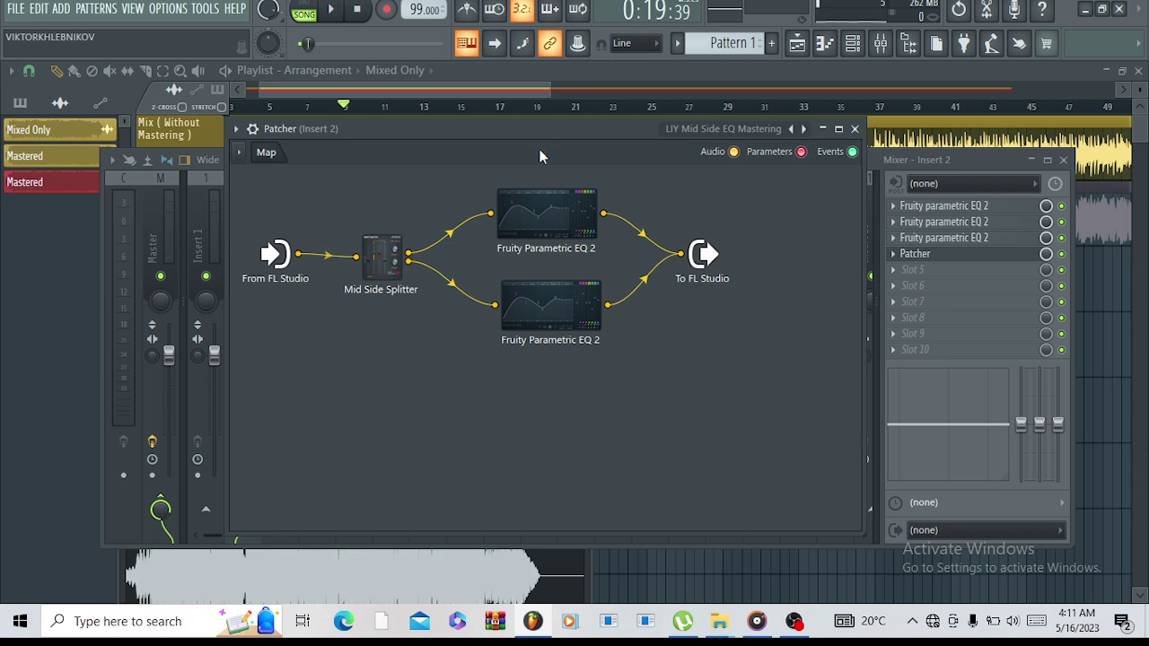
pyautogui.moveTo(533, 128); pyautogui.dragTo(584, 125)
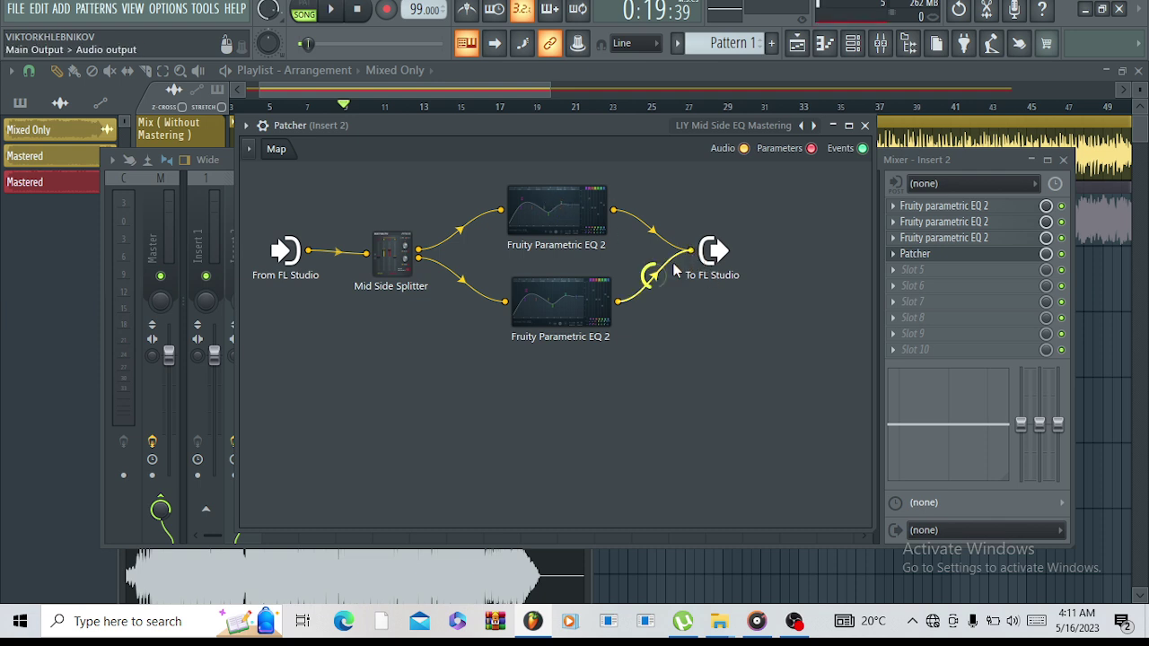
# Isolate Patcher's upper EQ, set its band 1 low cut to about 200 Hz during playback, and reconnect the lower EQ to the output.
pyautogui.doubleClick(579, 216)
pyautogui.press('space')
pyautogui.moveTo(451, 410); pyautogui.dragTo(377, 406)
pyautogui.press('space')
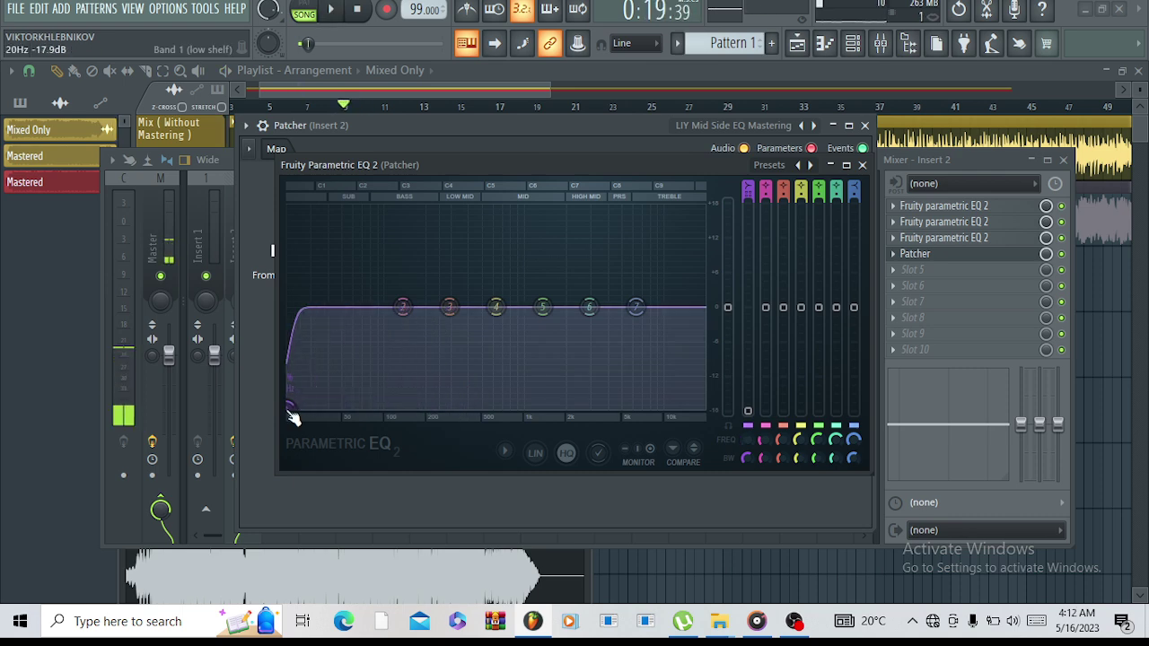
pyautogui.moveTo(294, 415); pyautogui.dragTo(433, 406)
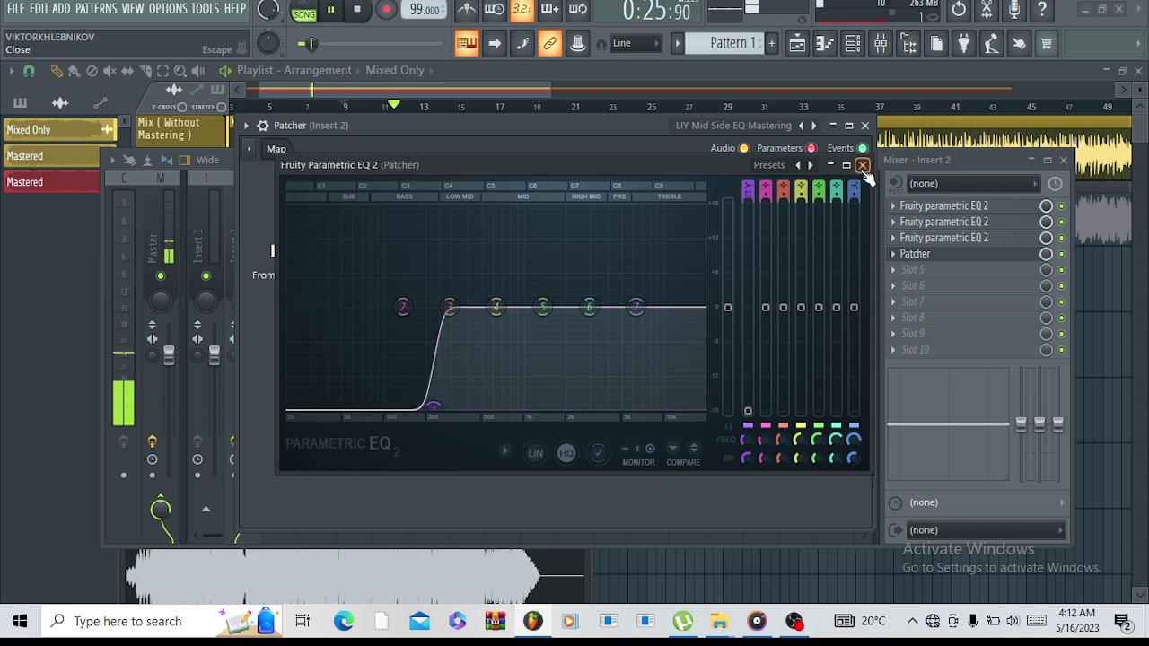
pyautogui.click(863, 166)
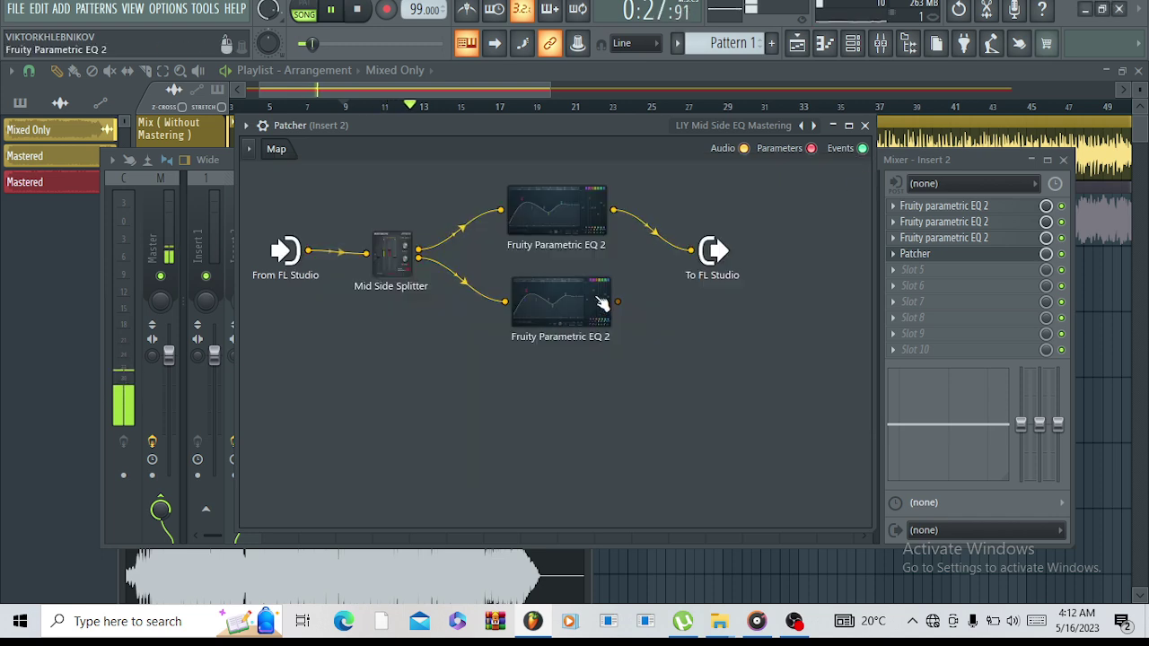
pyautogui.press('space')
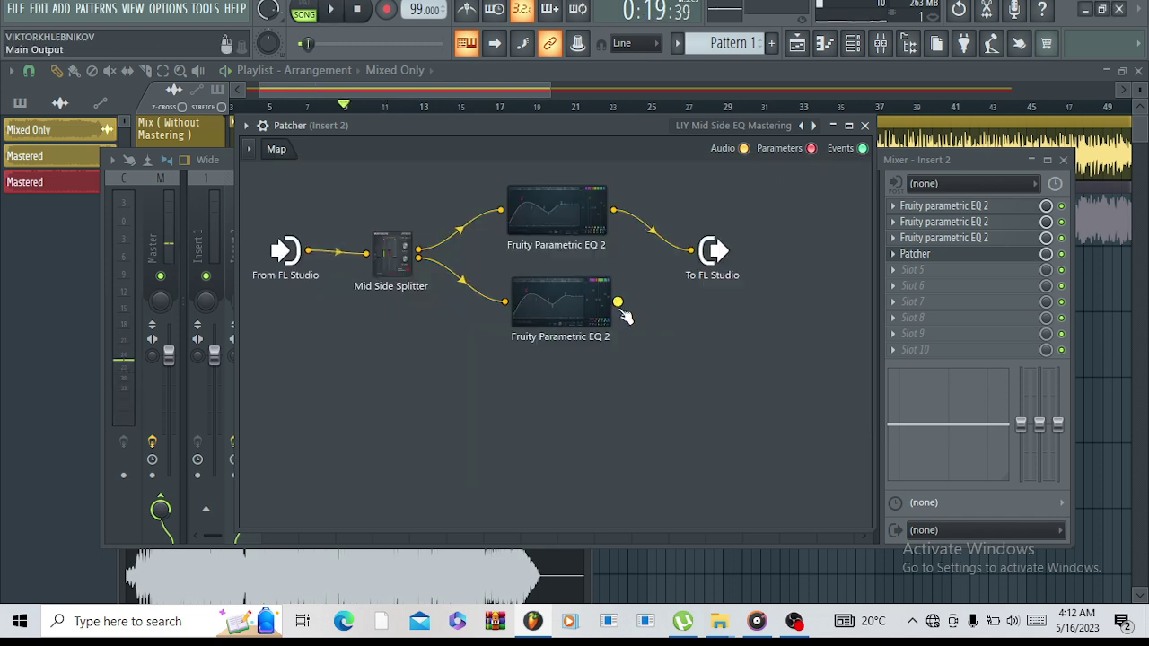
pyautogui.moveTo(618, 303); pyautogui.dragTo(690, 251)
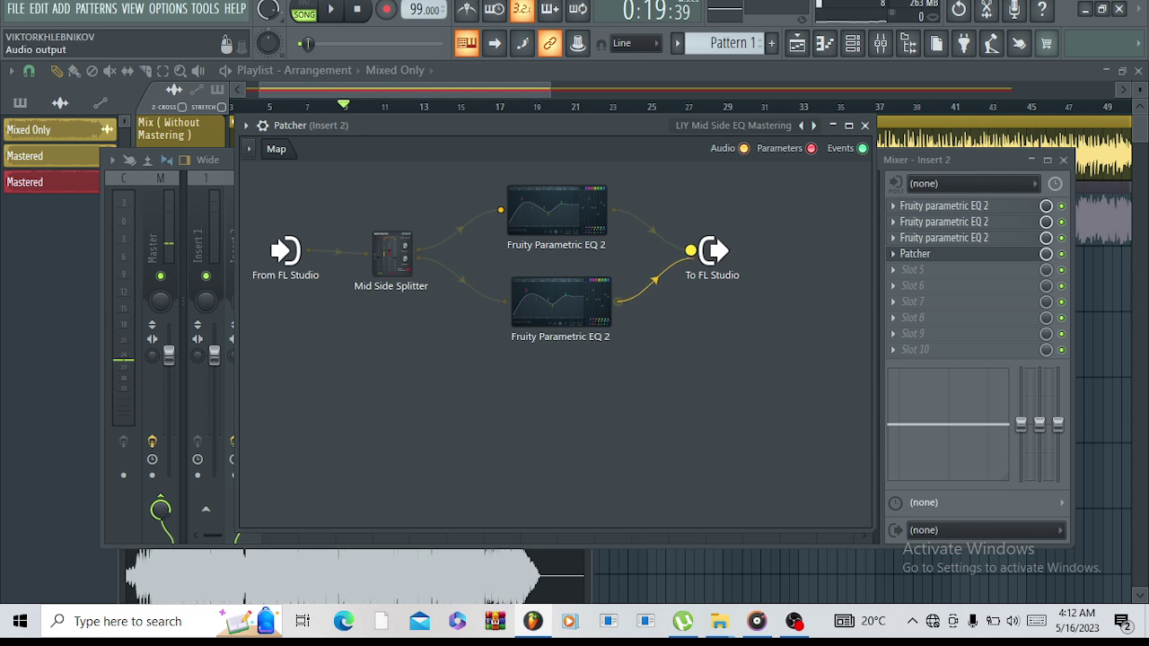
# During playback, slightly boost band 2, slightly cut band 4 and set band 6 to about 0.5 dB at 2955 Hz in Patcher's lower EQ.
pyautogui.doubleClick(558, 321)
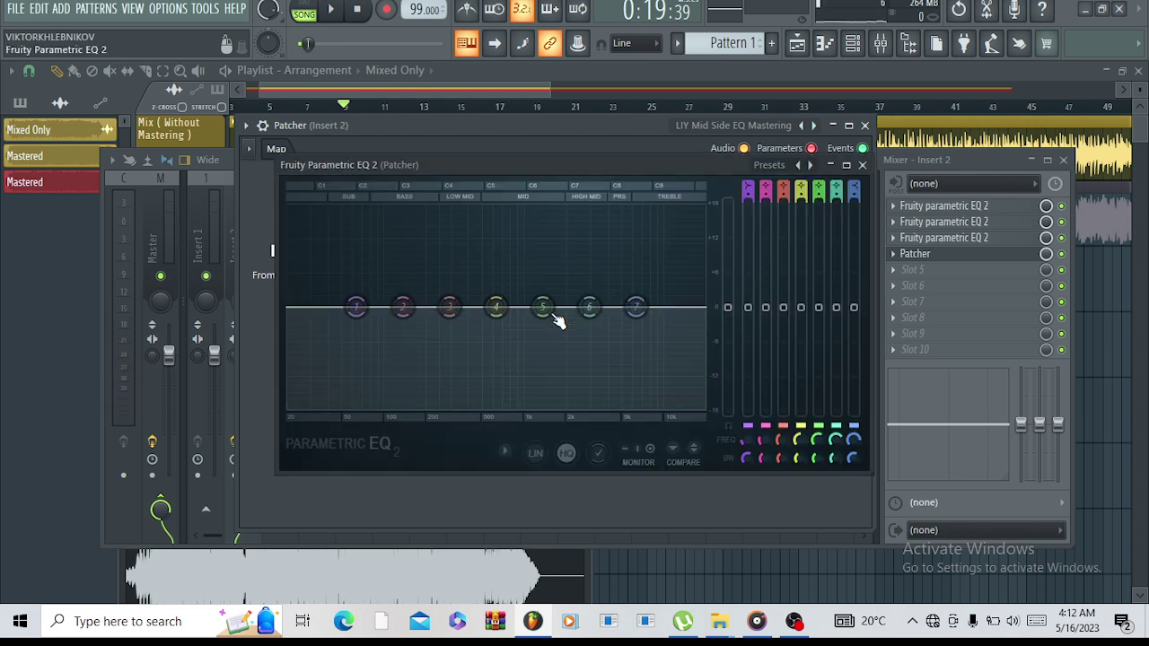
pyautogui.press('space')
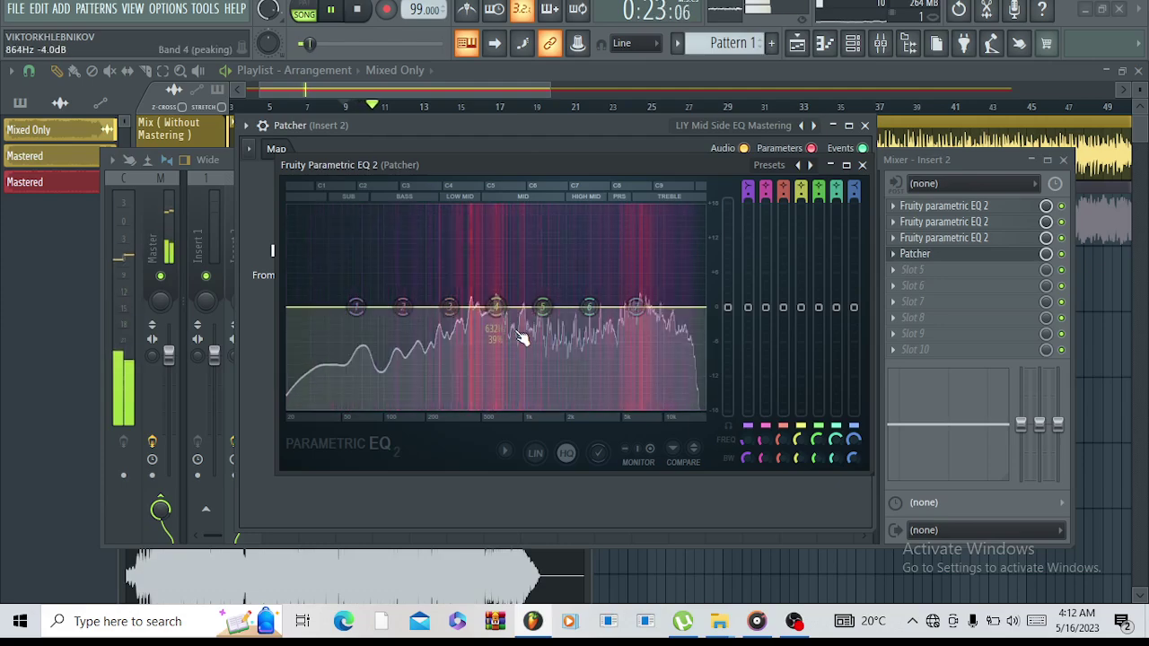
pyautogui.moveTo(497, 310)
pyautogui.mouseDown()
pyautogui.moveTo(480, 259)
pyautogui.moveTo(493, 310)
pyautogui.mouseUp()
pyautogui.moveTo(411, 312); pyautogui.dragTo(413, 306)
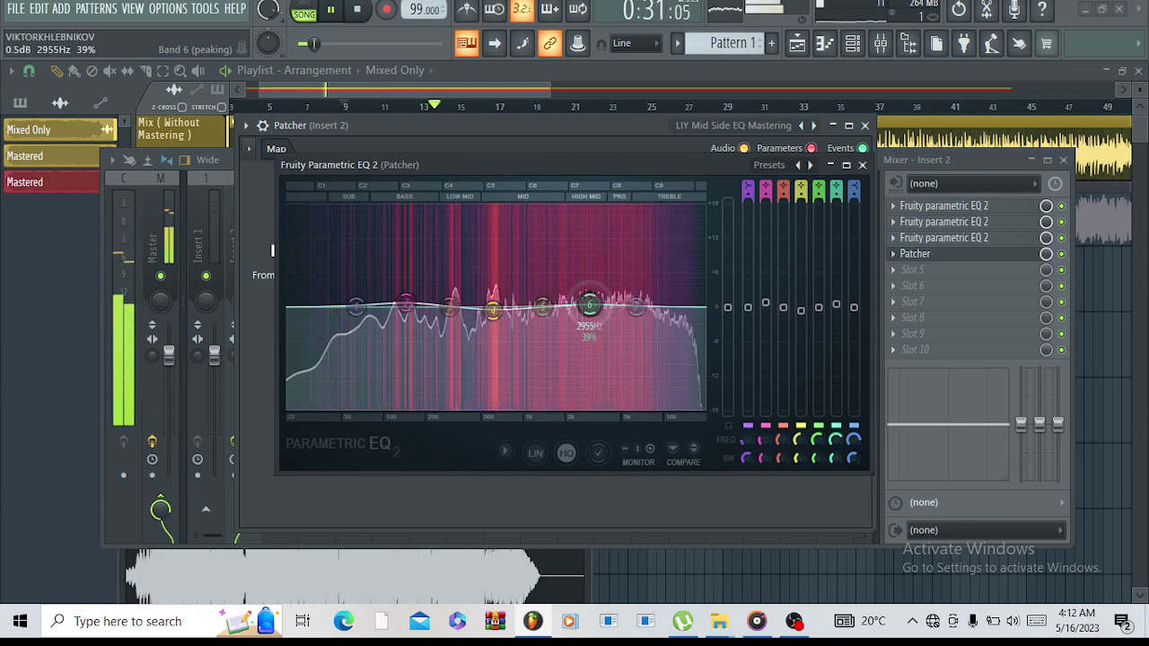
pyautogui.click(862, 165)
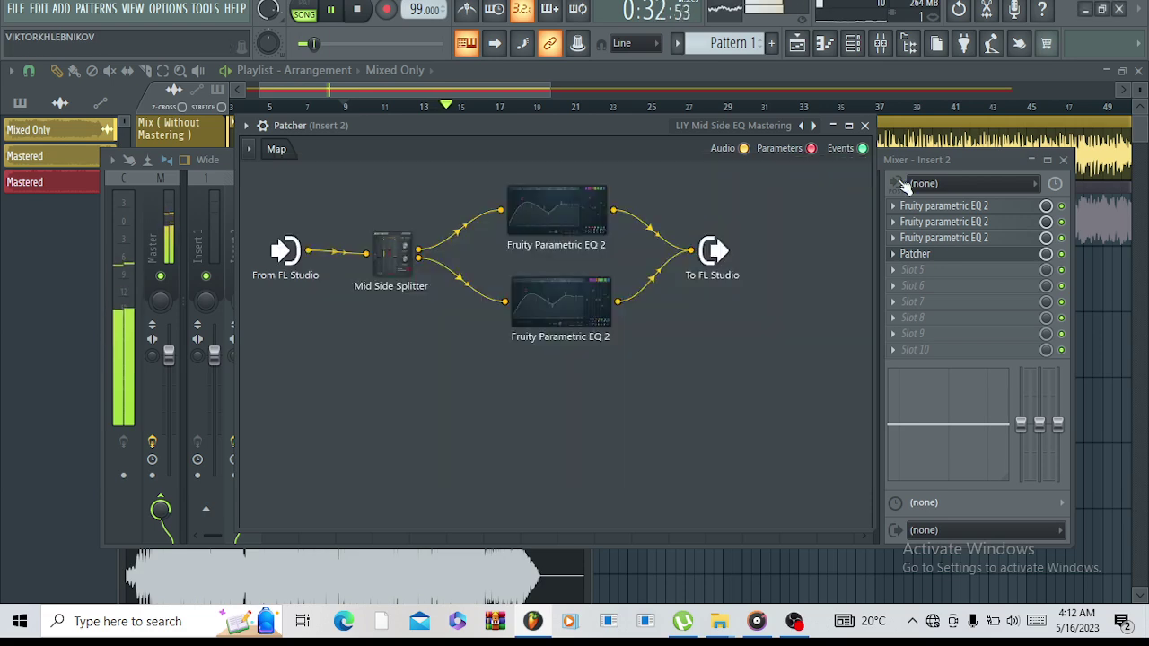
# Compare the mix with Insert 2's whole effects chain bypassed and active during playback.
pyautogui.click(960, 158)
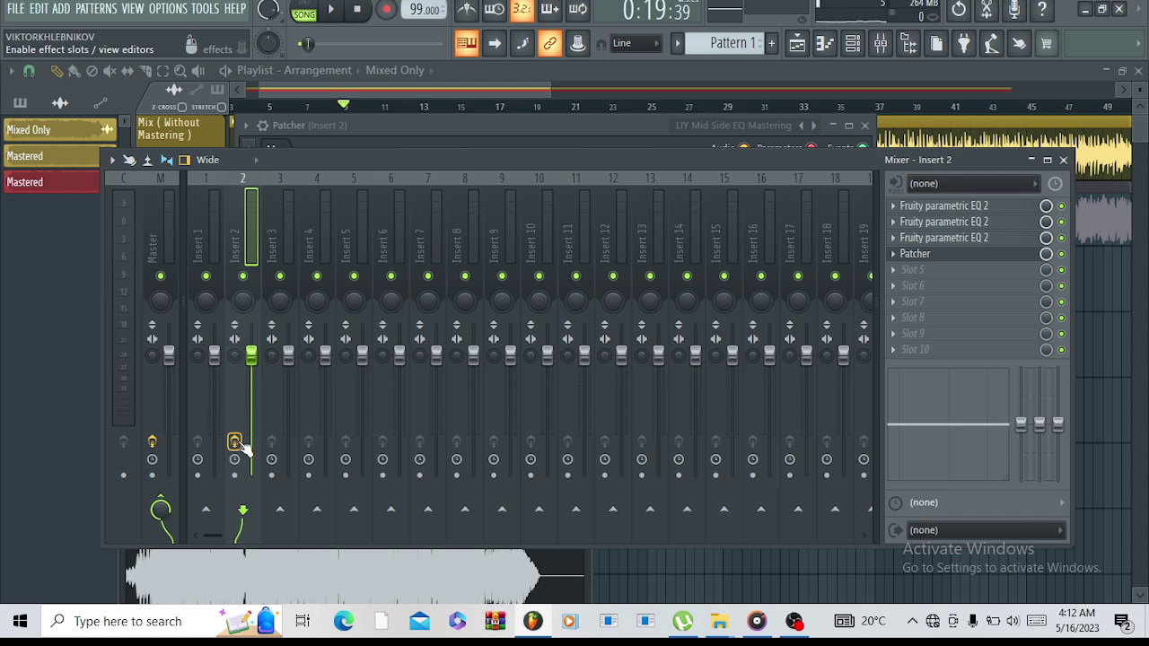
pyautogui.press('space')
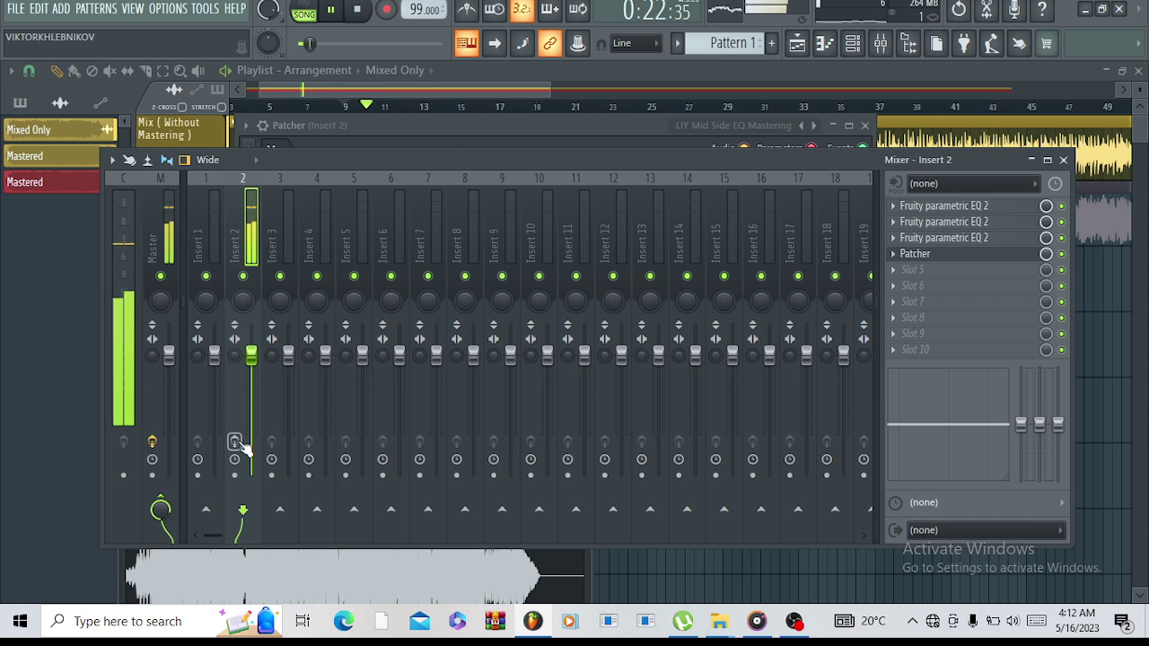
pyautogui.click(234, 441)
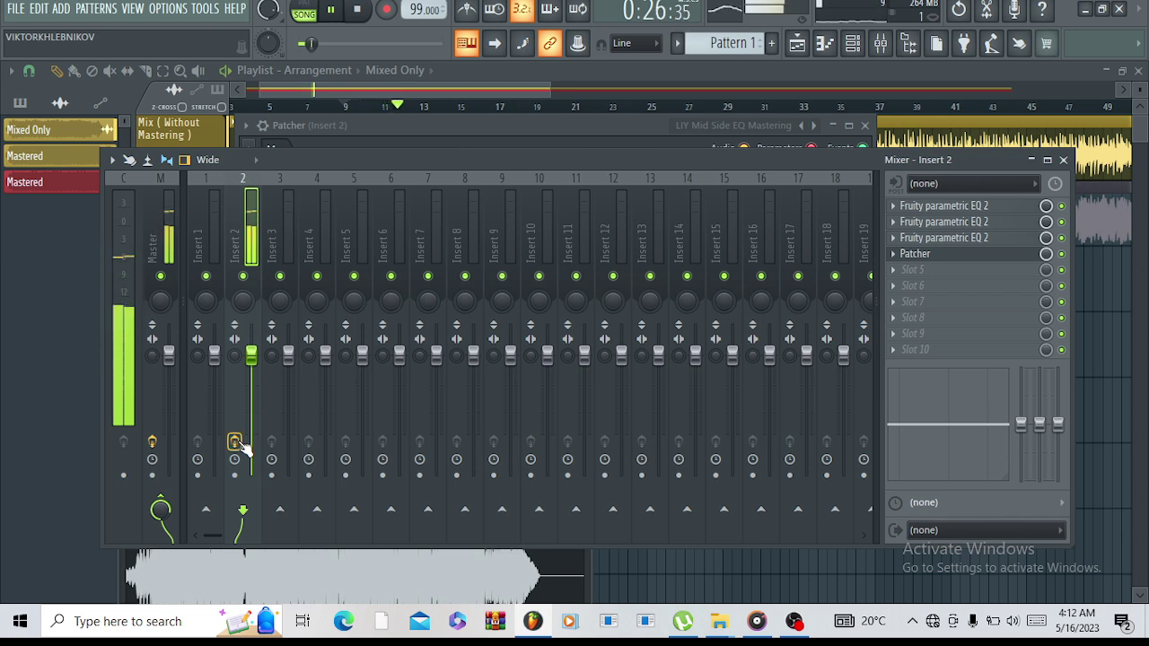
pyautogui.press('space')
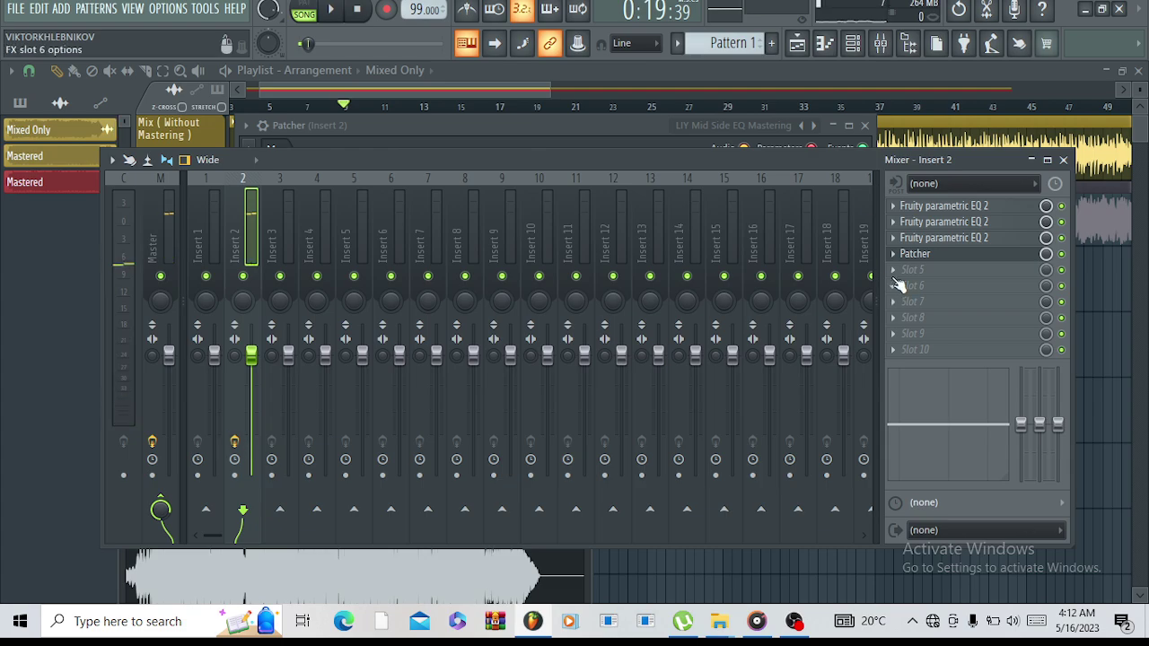
# Load Fruity Soft Clipper into slot 5 of Insert 2.
pyautogui.click(897, 269)
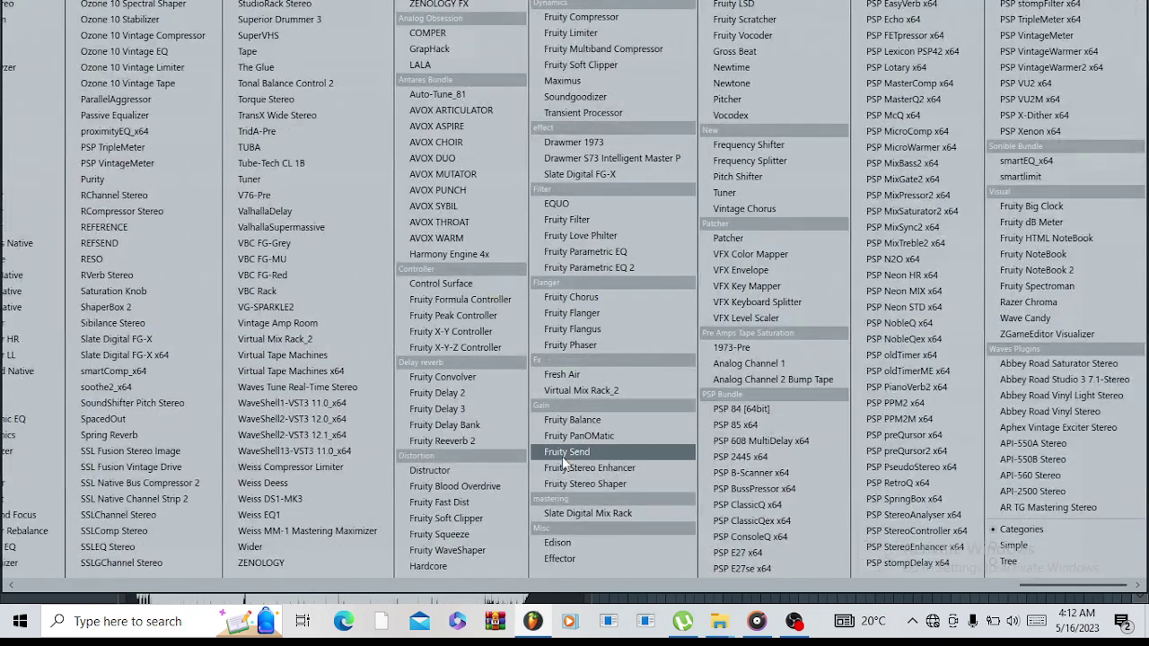
pyautogui.click(428, 519)
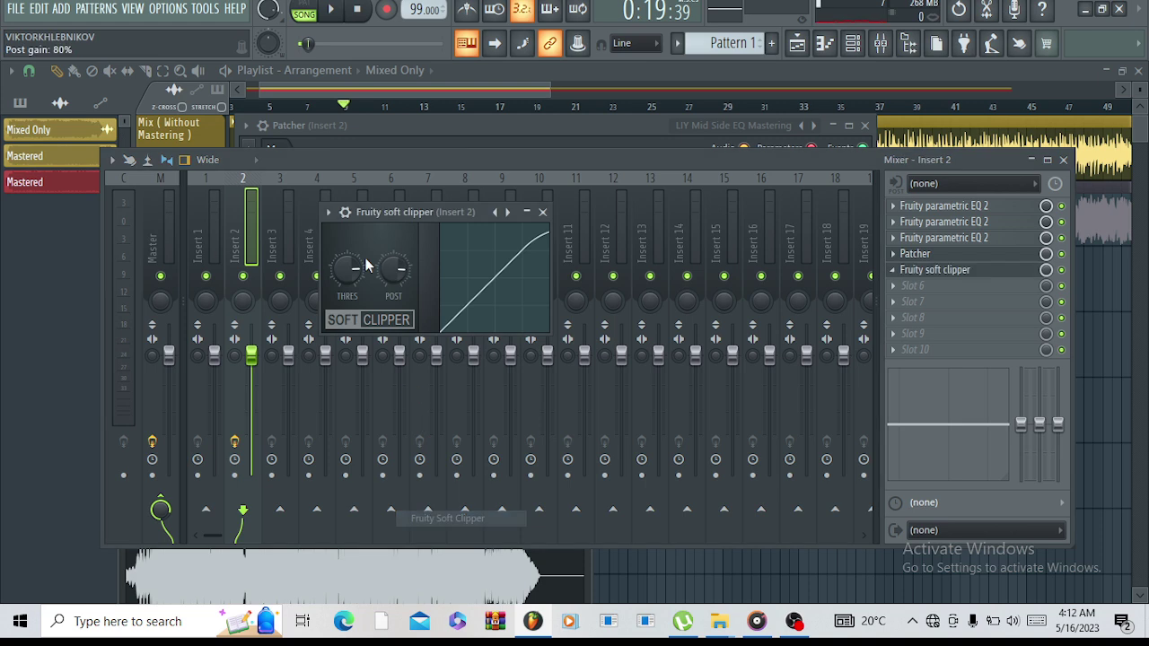
pyautogui.moveTo(465, 212); pyautogui.dragTo(657, 230)
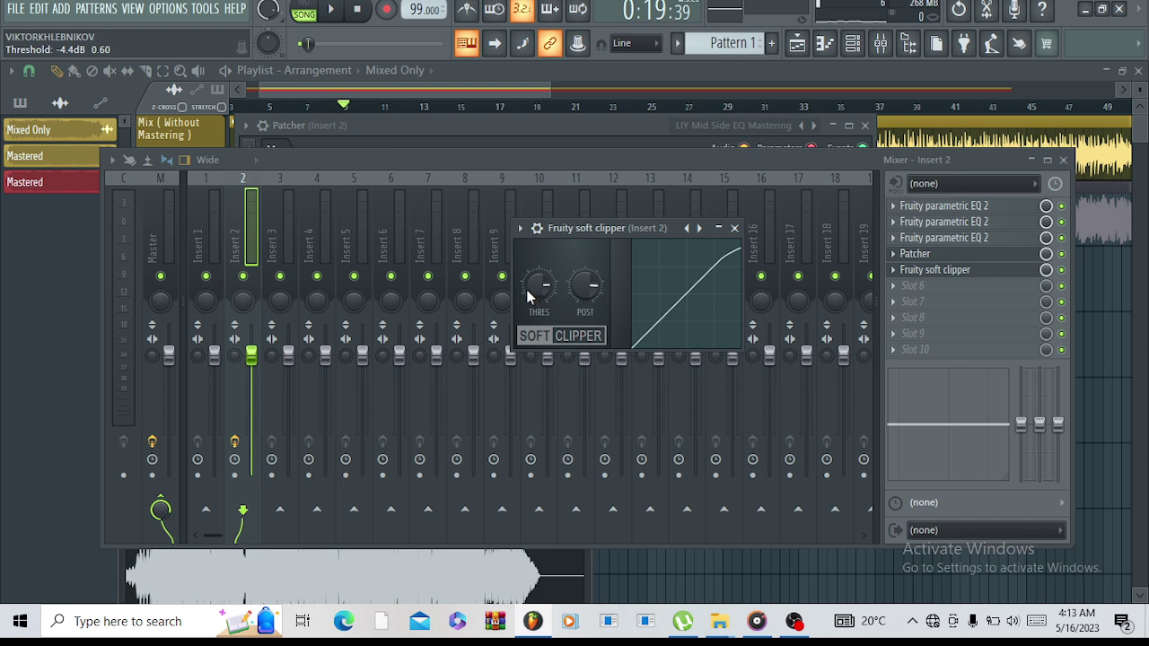
# Lower the soft clipper's threshold during playback, close the plugin and stop playback.
pyautogui.press('space')
pyautogui.moveTo(527, 289); pyautogui.dragTo(526, 316)
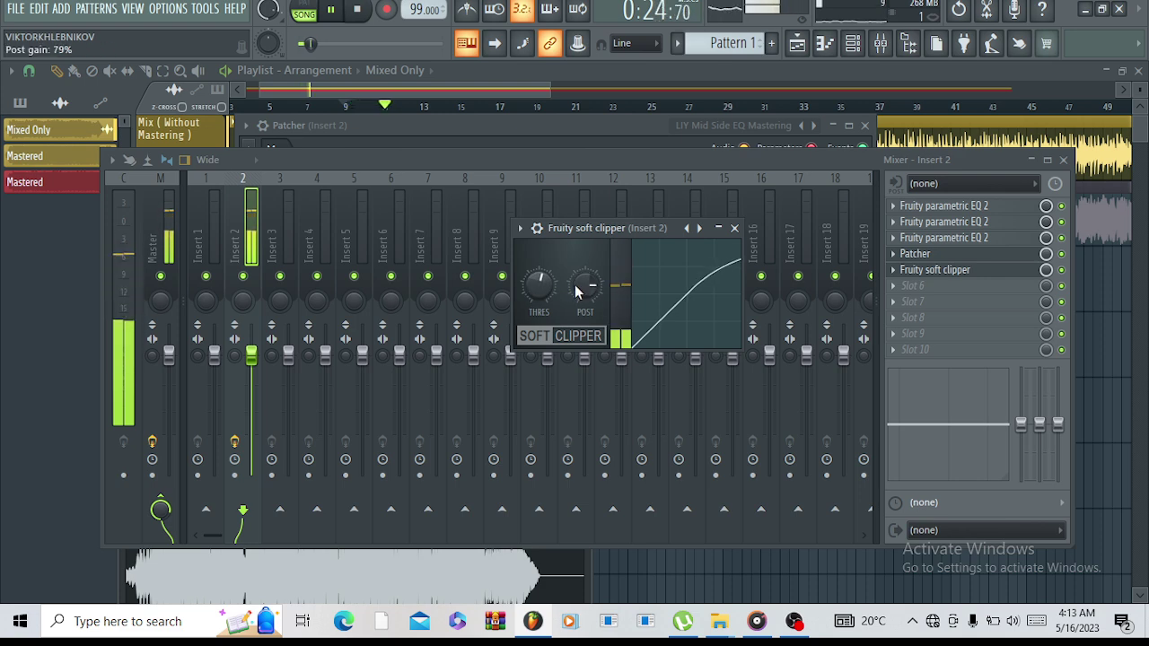
pyautogui.click(734, 228)
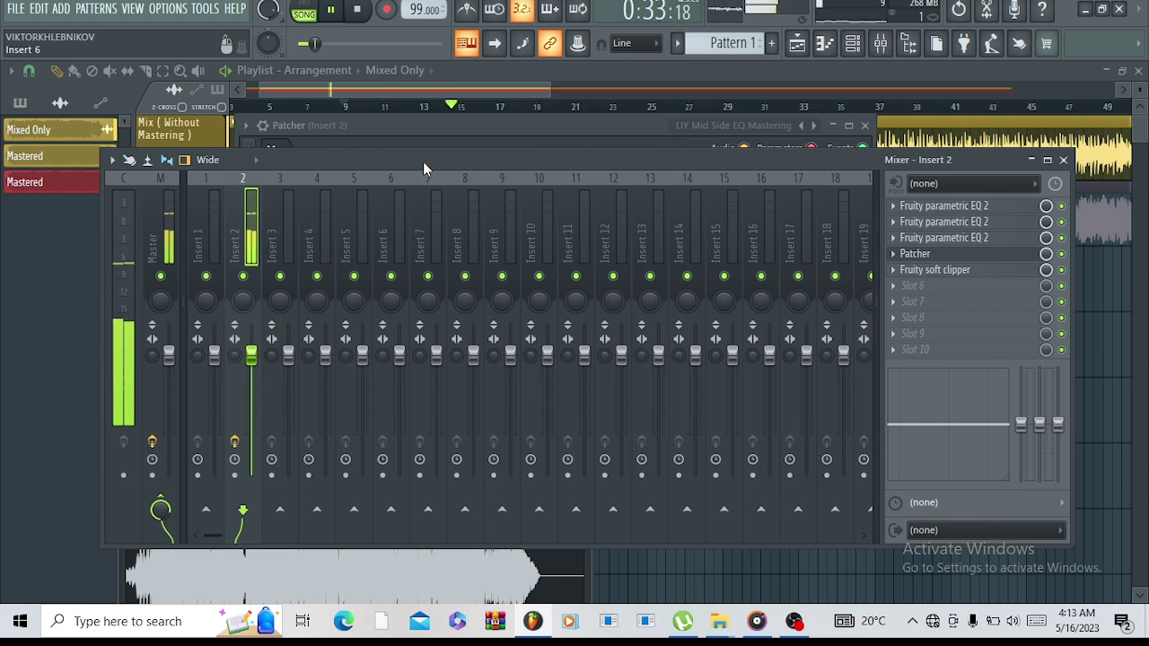
pyautogui.press('space')
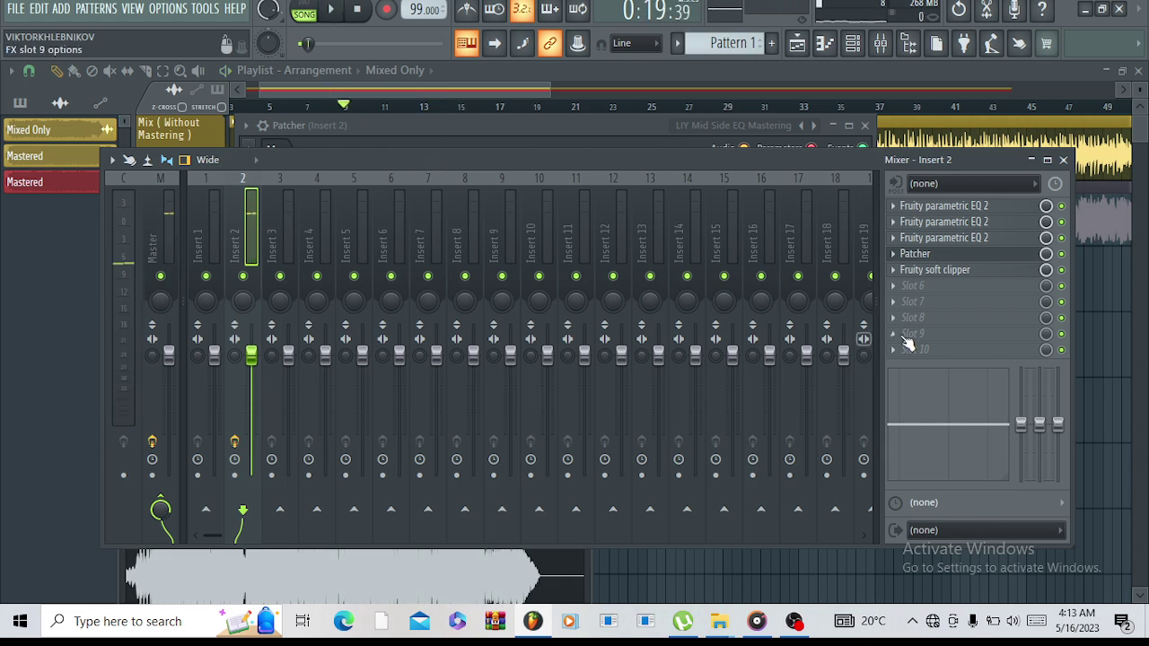
# Load Maximus into slot 6 of Insert 2 and move its window clear of the mixer's effect slots.
pyautogui.click(901, 285)
pyautogui.scroll(-3, 552, 313)
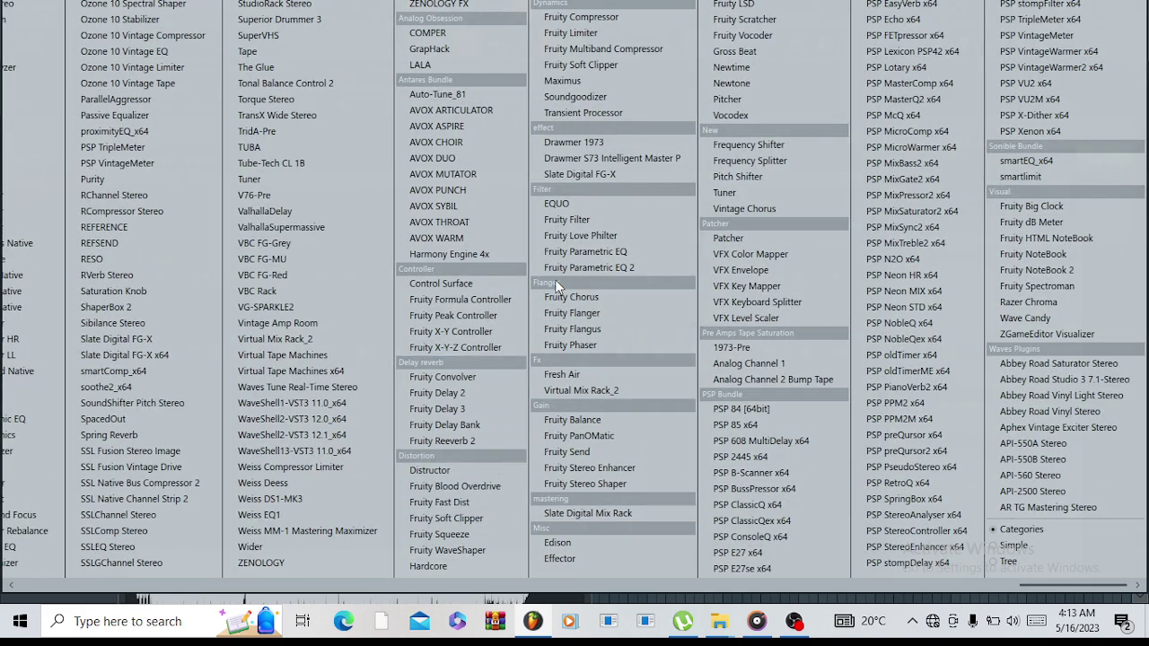
pyautogui.click(594, 83)
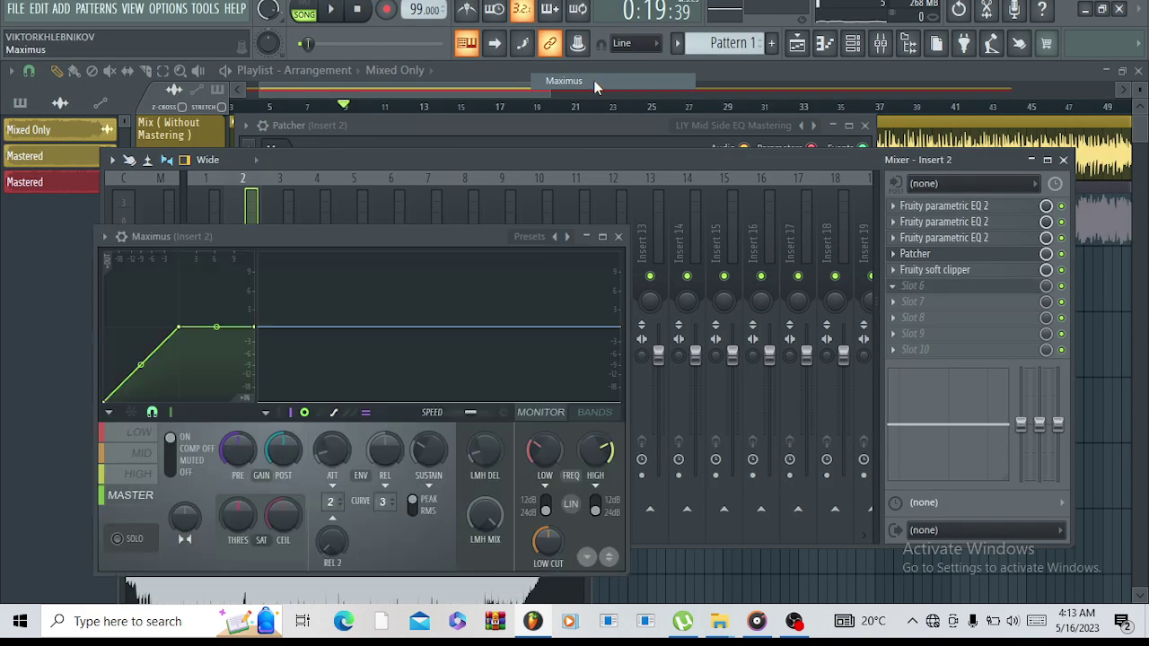
pyautogui.moveTo(443, 239); pyautogui.dragTo(653, 108)
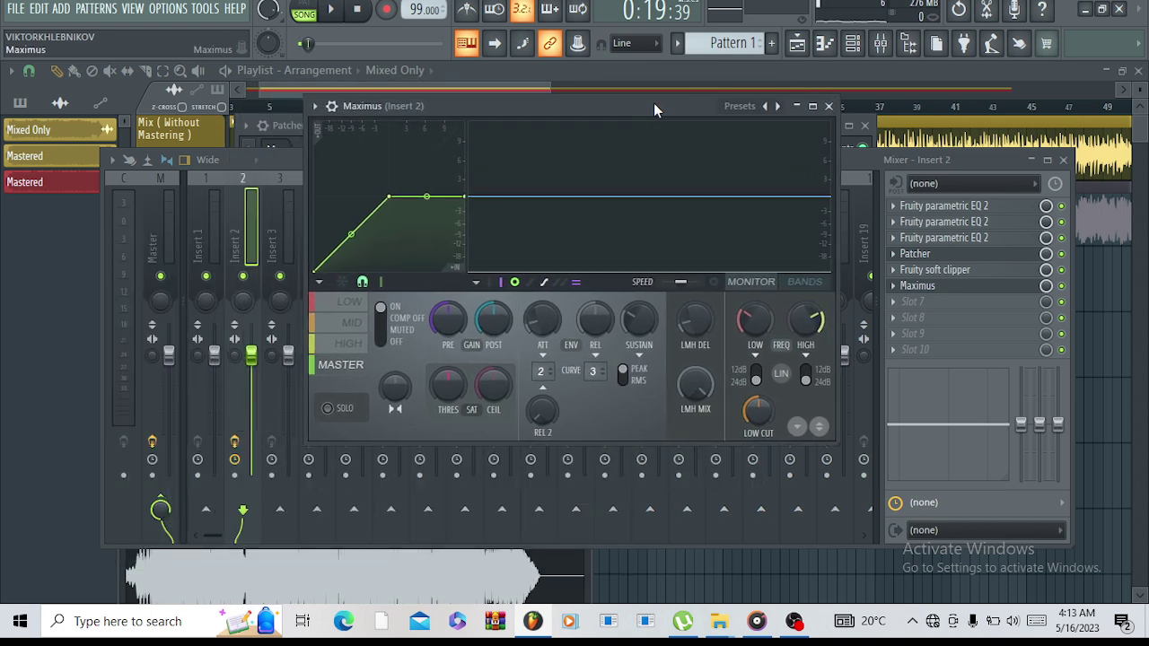
# Solo Maximus's low band and, during playback, lower its compression knee to about -11.2 dB and lengthen its attack time.
pyautogui.click(352, 303)
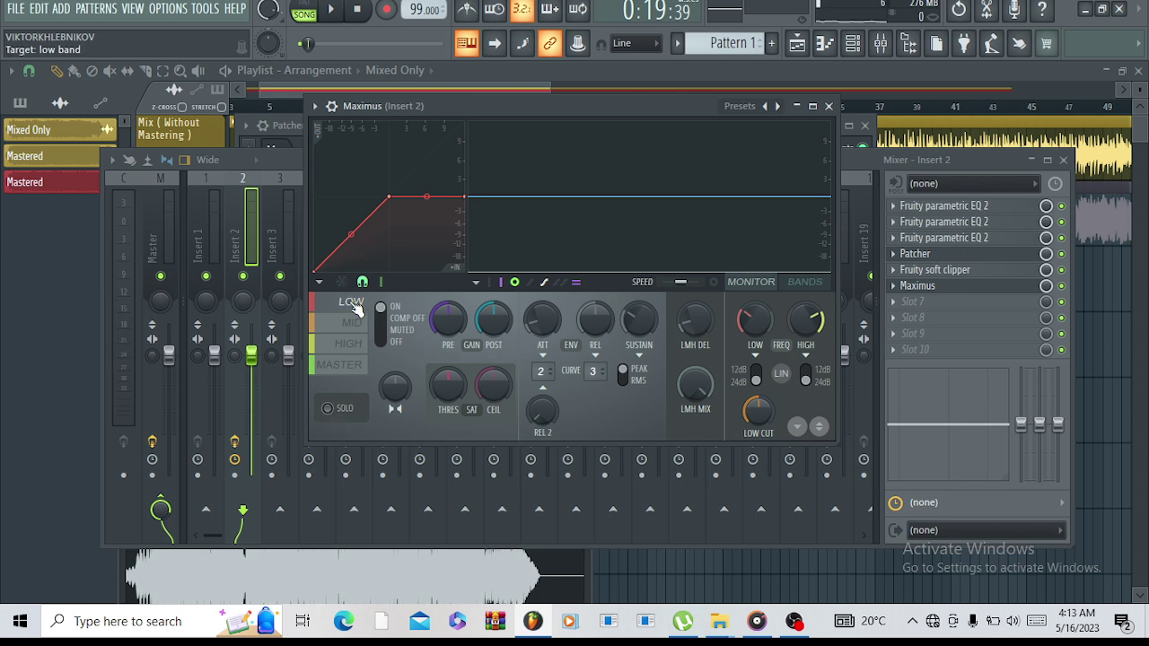
pyautogui.click(331, 413)
pyautogui.press('space')
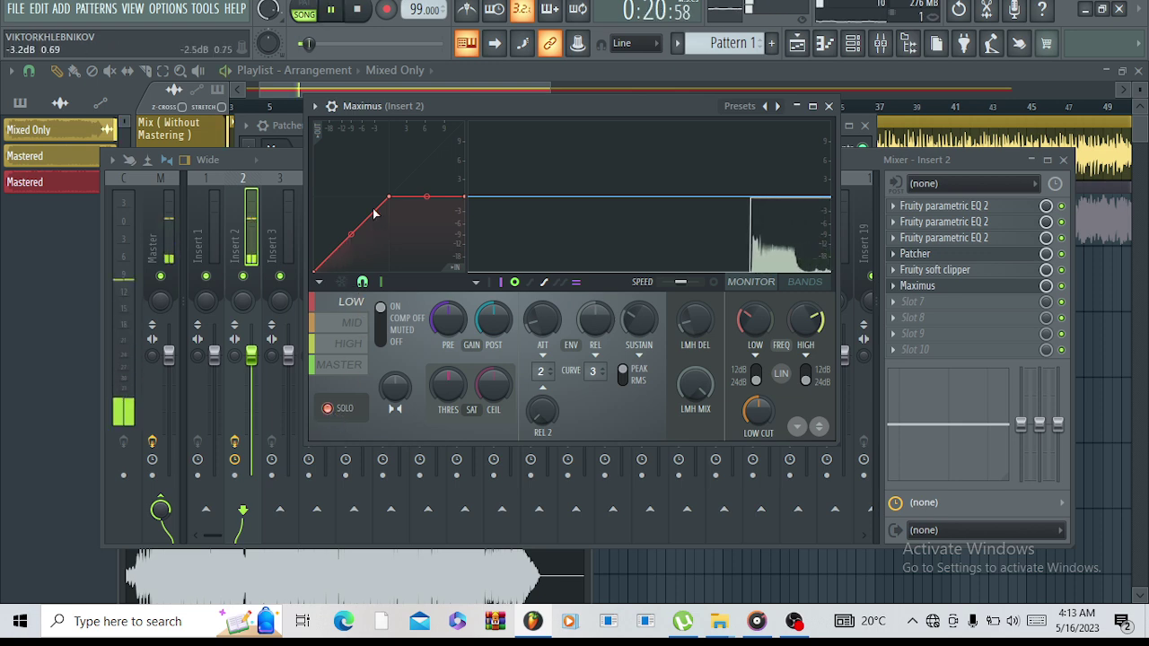
pyautogui.moveTo(392, 200); pyautogui.dragTo(355, 238)
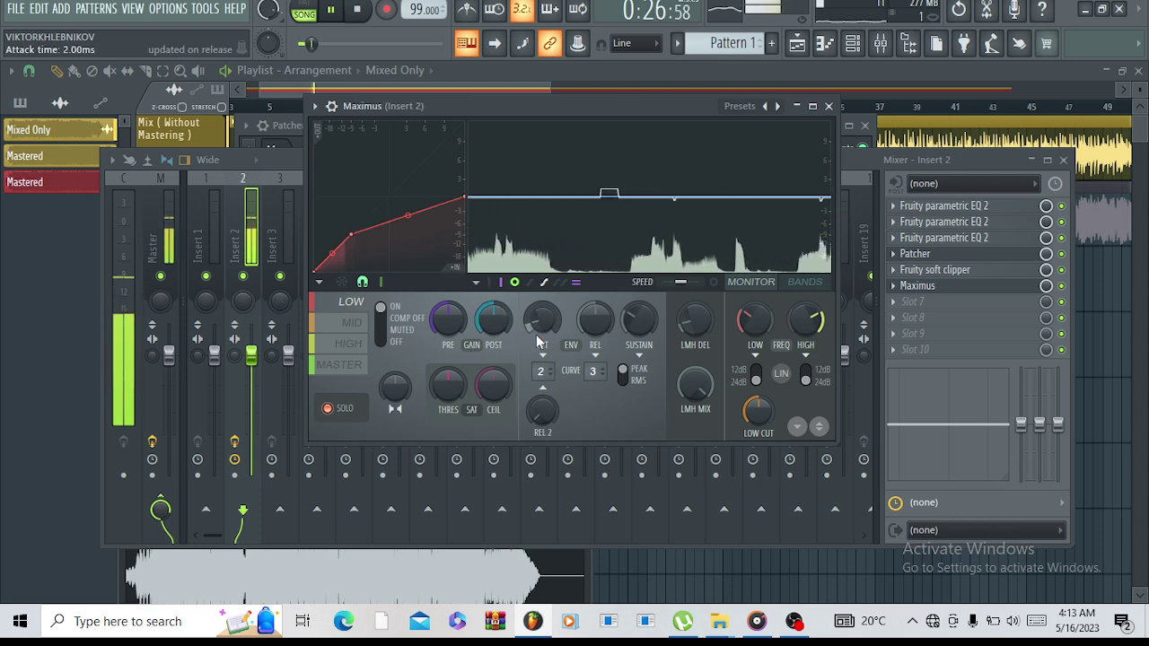
pyautogui.moveTo(356, 236); pyautogui.dragTo(349, 246)
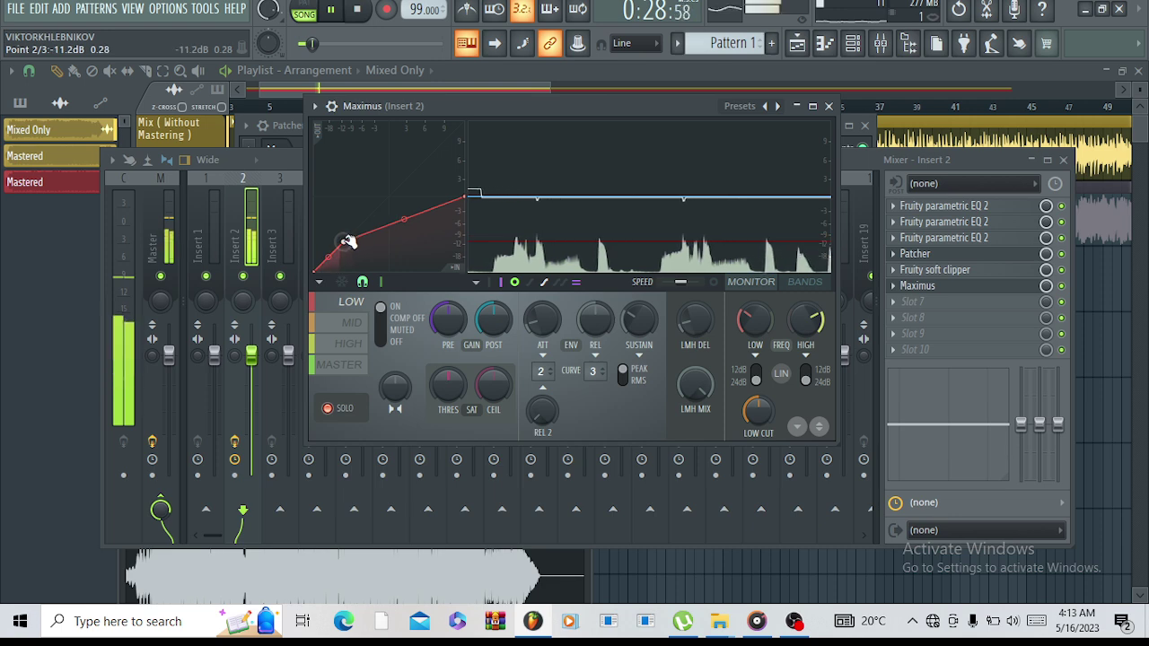
pyautogui.moveTo(530, 306); pyautogui.dragTo(529, 288)
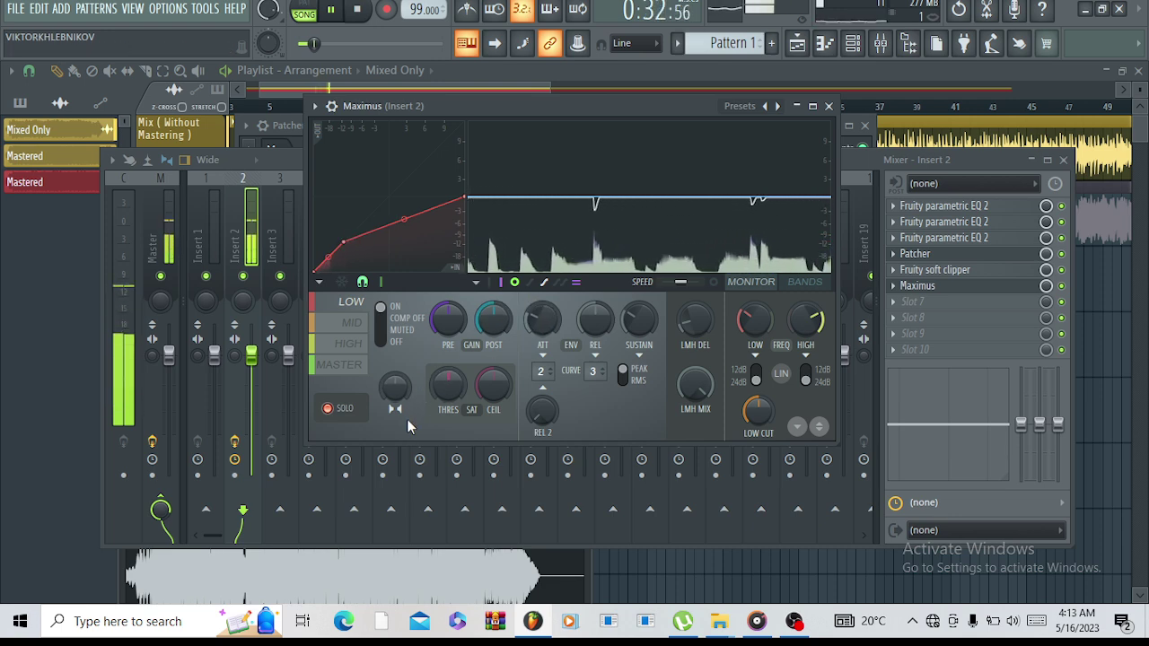
# Set the low band's stereo separation to 30% merged and listen to it during playback.
pyautogui.press('space')
pyautogui.moveTo(402, 393); pyautogui.dragTo(402, 368)
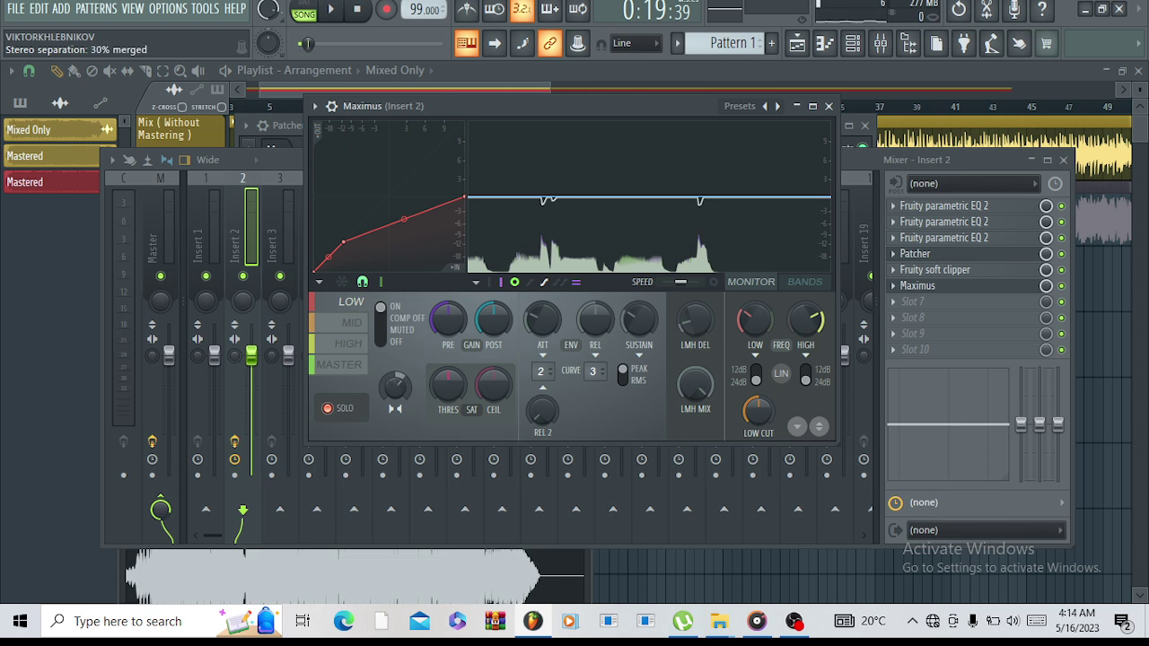
pyautogui.press('space')
pyautogui.moveTo(402, 393)
pyautogui.mouseDown()
pyautogui.moveTo(402, 325)
pyautogui.moveTo(400, 387)
pyautogui.mouseUp()
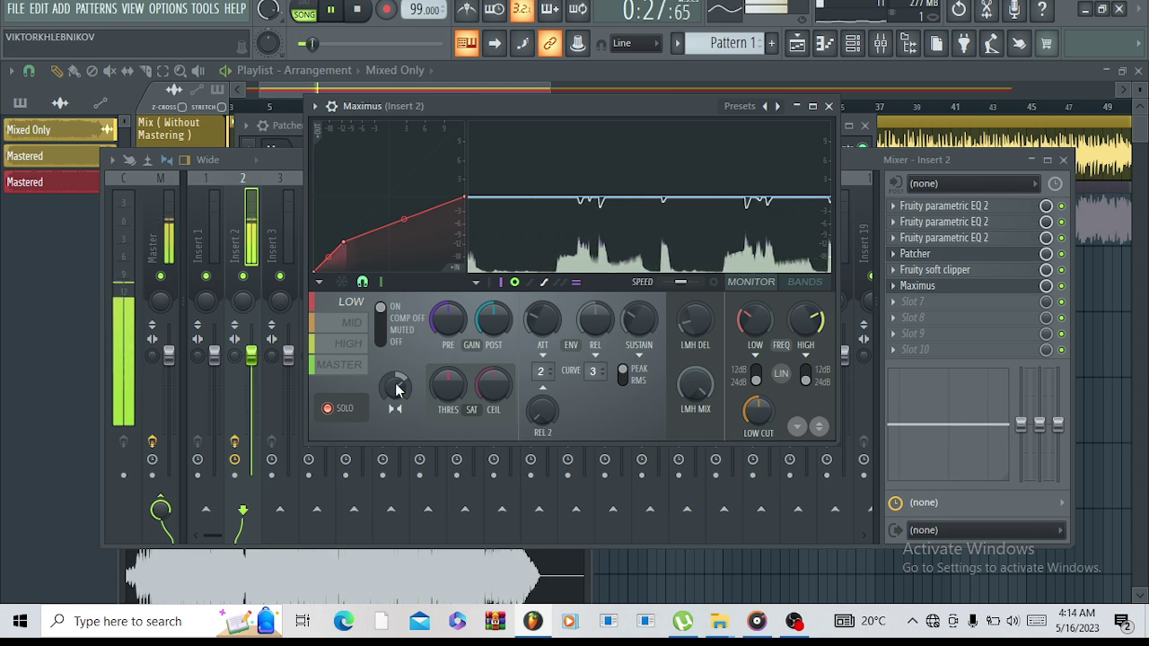
pyautogui.press('space')
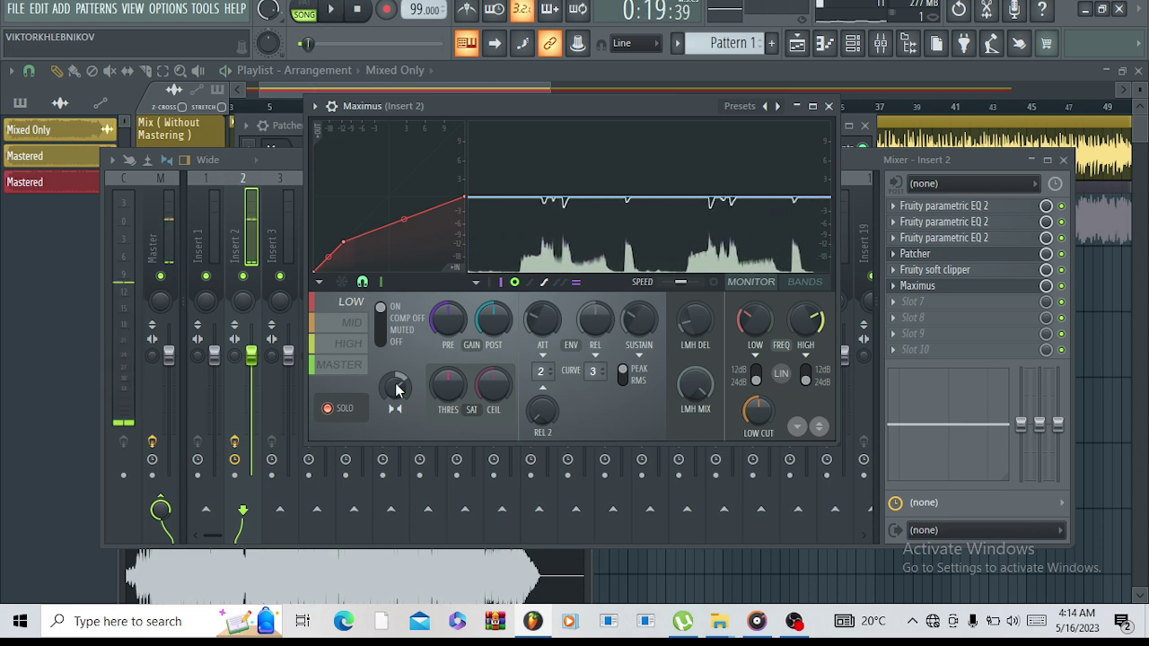
# Lower the mid band's compression knee during playback and set its stereo separation to about 24% separated.
pyautogui.moveTo(550, 110); pyautogui.dragTo(520, 112)
pyautogui.click(316, 328)
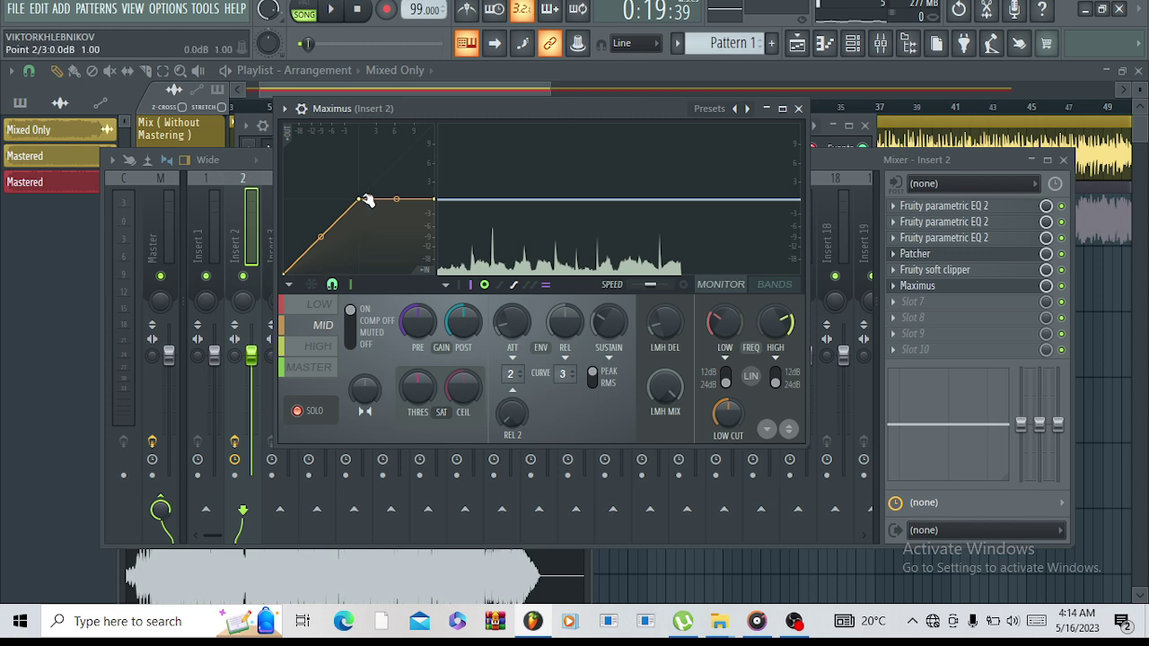
pyautogui.press('space')
pyautogui.moveTo(363, 199); pyautogui.dragTo(323, 237)
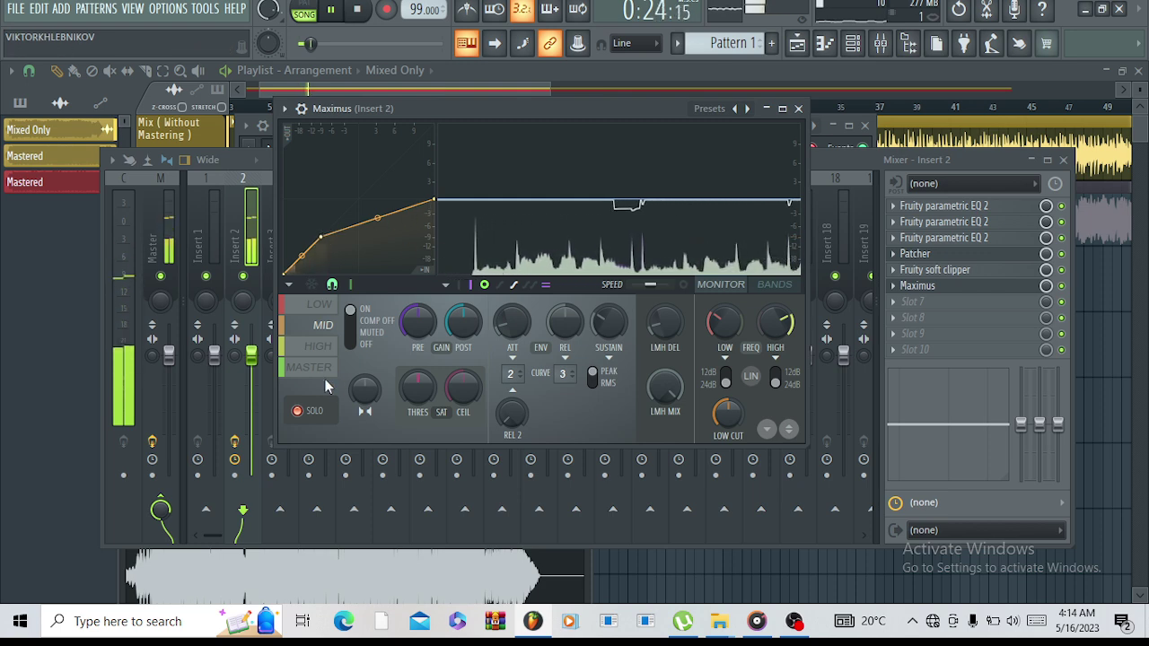
pyautogui.moveTo(358, 391); pyautogui.dragTo(358, 375)
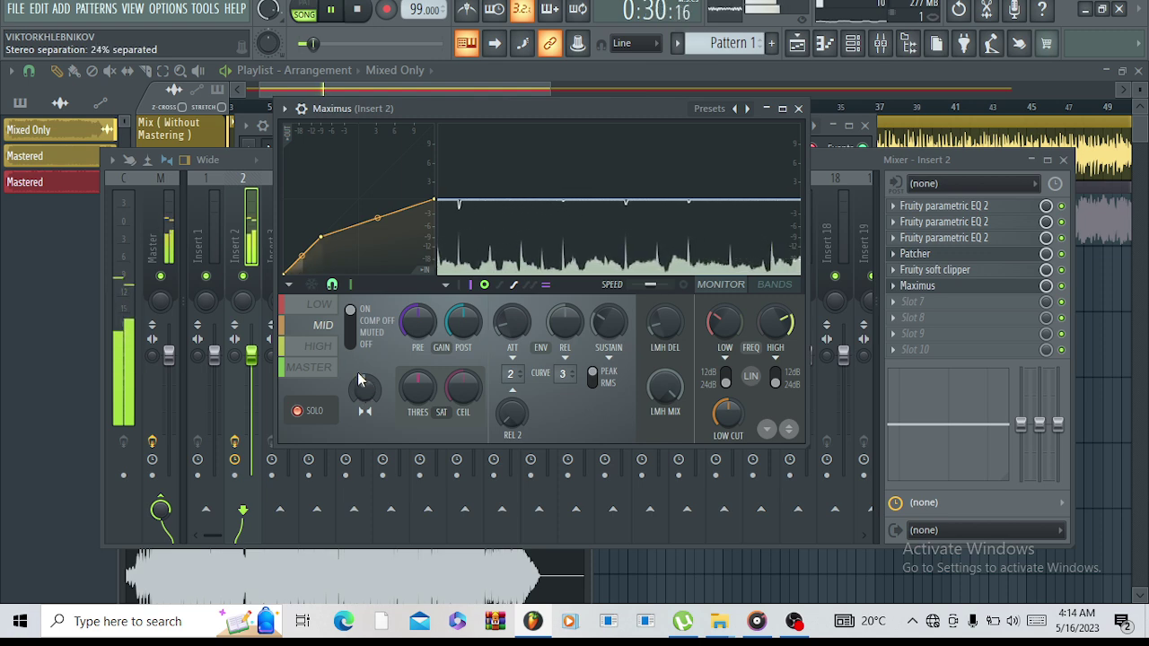
pyautogui.press('space')
# Lower the high band's compression knee during playback, keeping the curve's end point at 0 dB, and adjust its stereo separation.
pyautogui.click(329, 354)
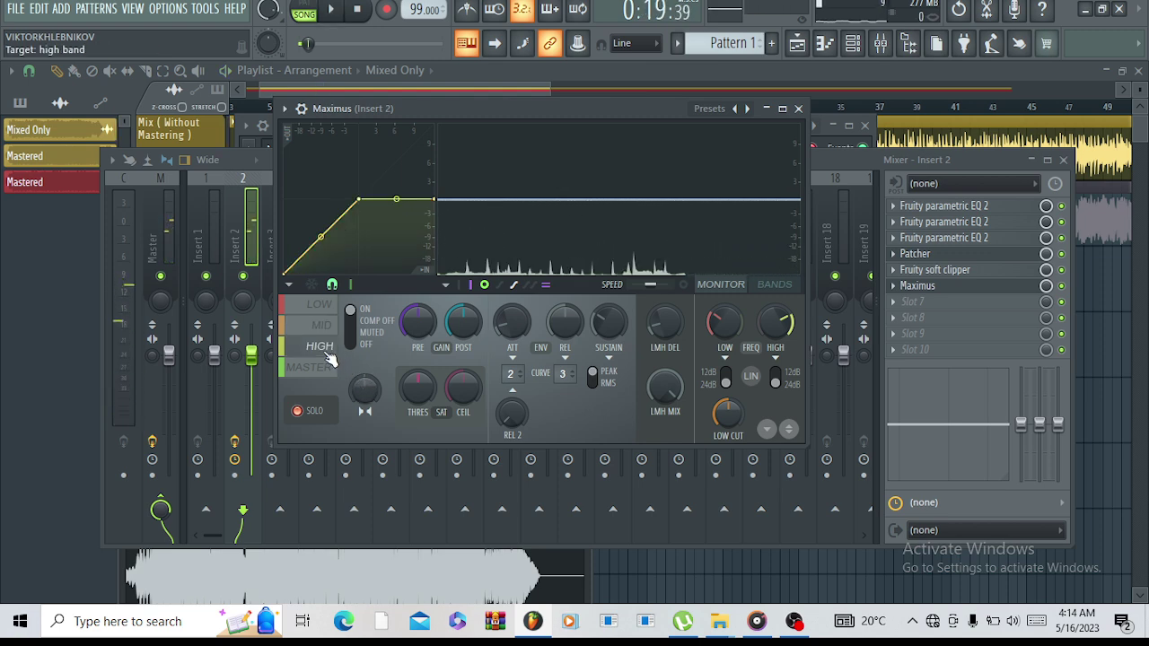
pyautogui.press('space')
pyautogui.moveTo(360, 199); pyautogui.dragTo(350, 235)
pyautogui.moveTo(429, 205); pyautogui.dragTo(437, 200)
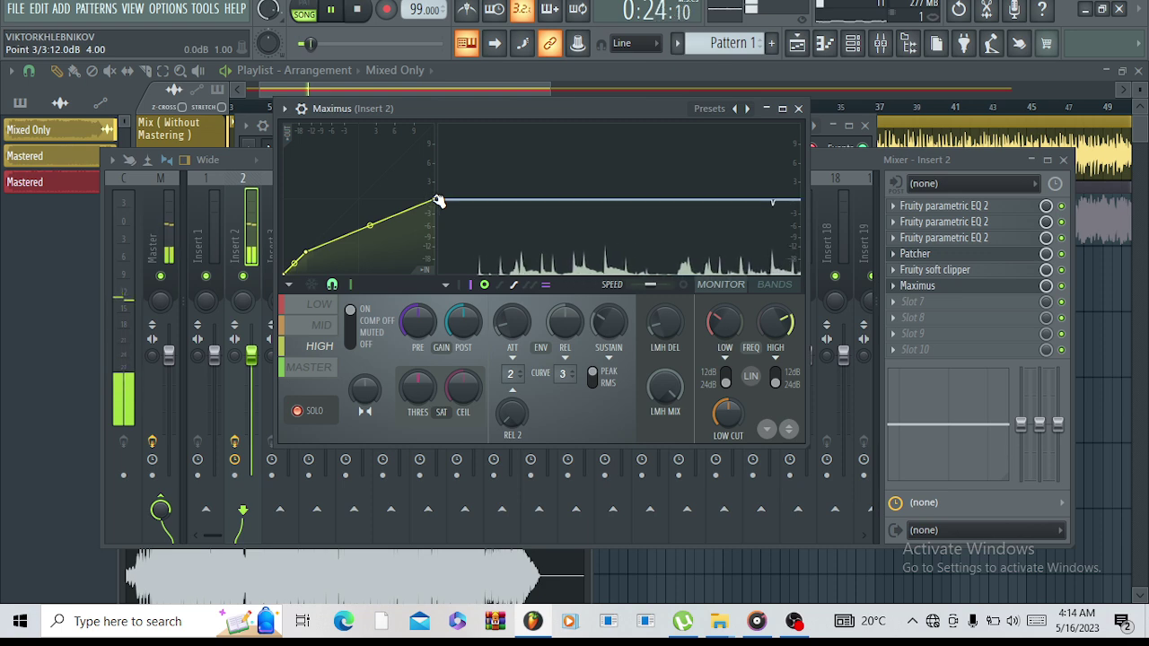
pyautogui.moveTo(366, 394)
pyautogui.mouseDown()
pyautogui.moveTo(367, 404)
pyautogui.moveTo(366, 390)
pyautogui.mouseUp()
pyautogui.press('space')
# Target Maximus's master band and compare the mix with Maximus bypassed and active during playback.
pyautogui.click(330, 373)
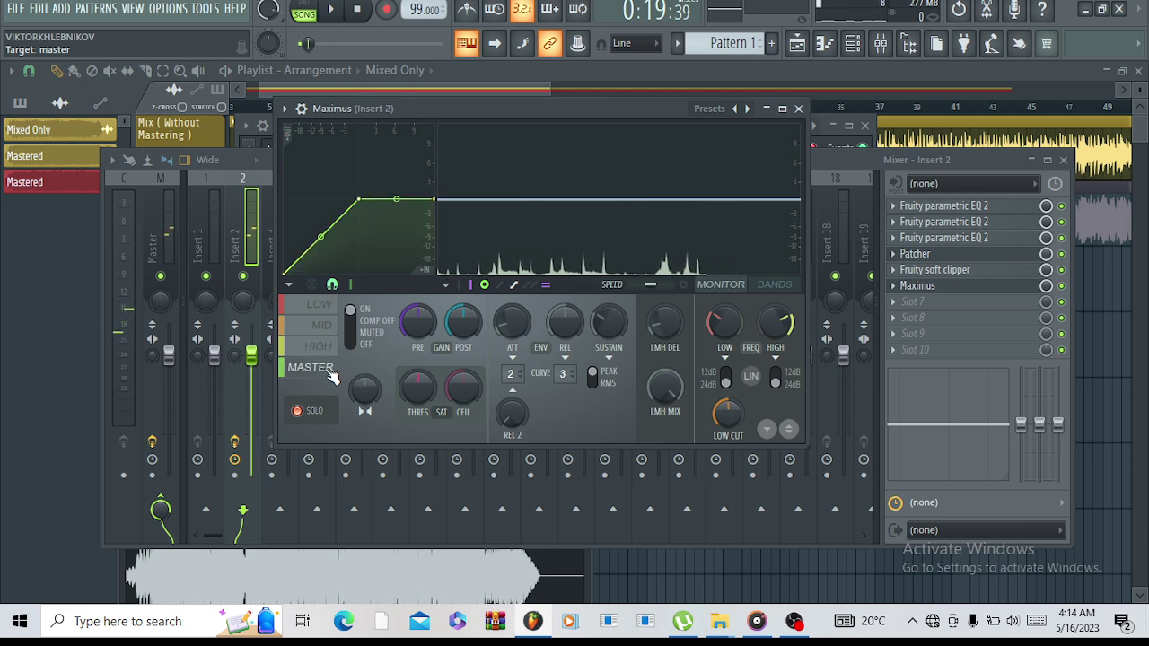
pyautogui.press('space')
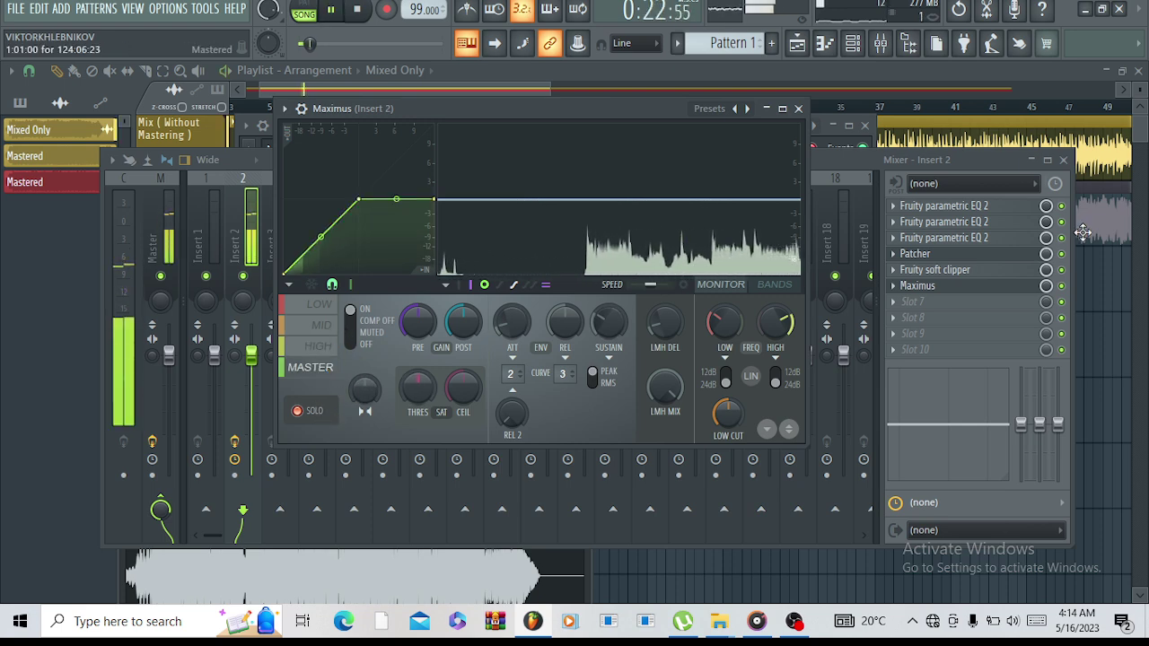
pyautogui.click(1067, 288)
pyautogui.click(1066, 289)
pyautogui.click(607, 109)
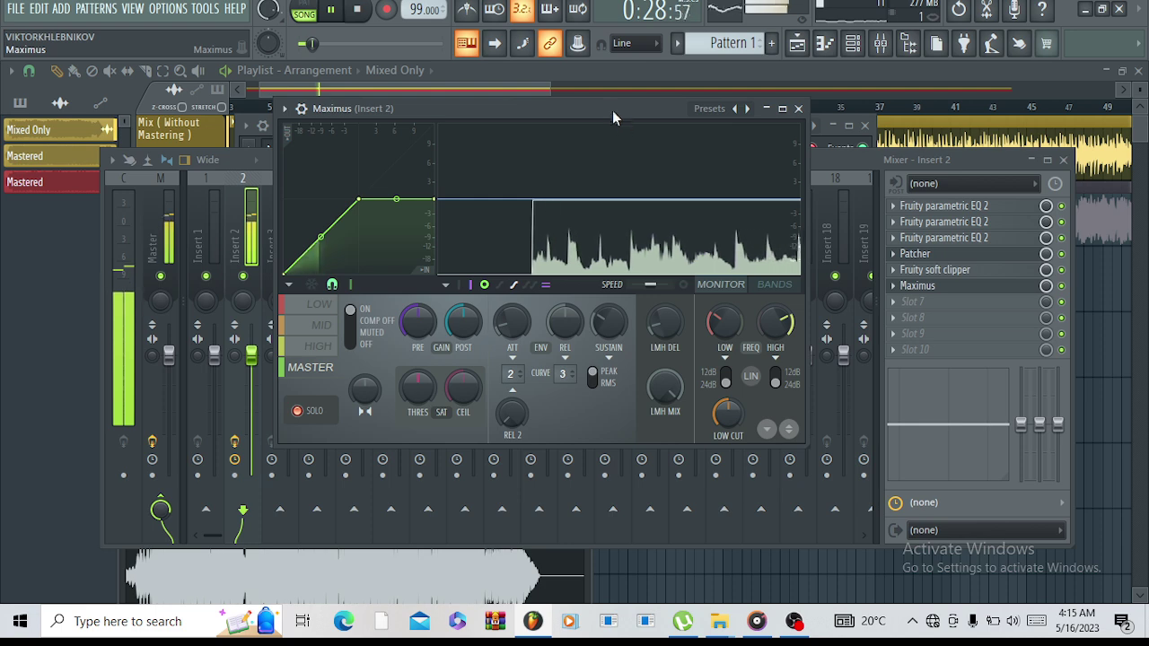
pyautogui.press('space')
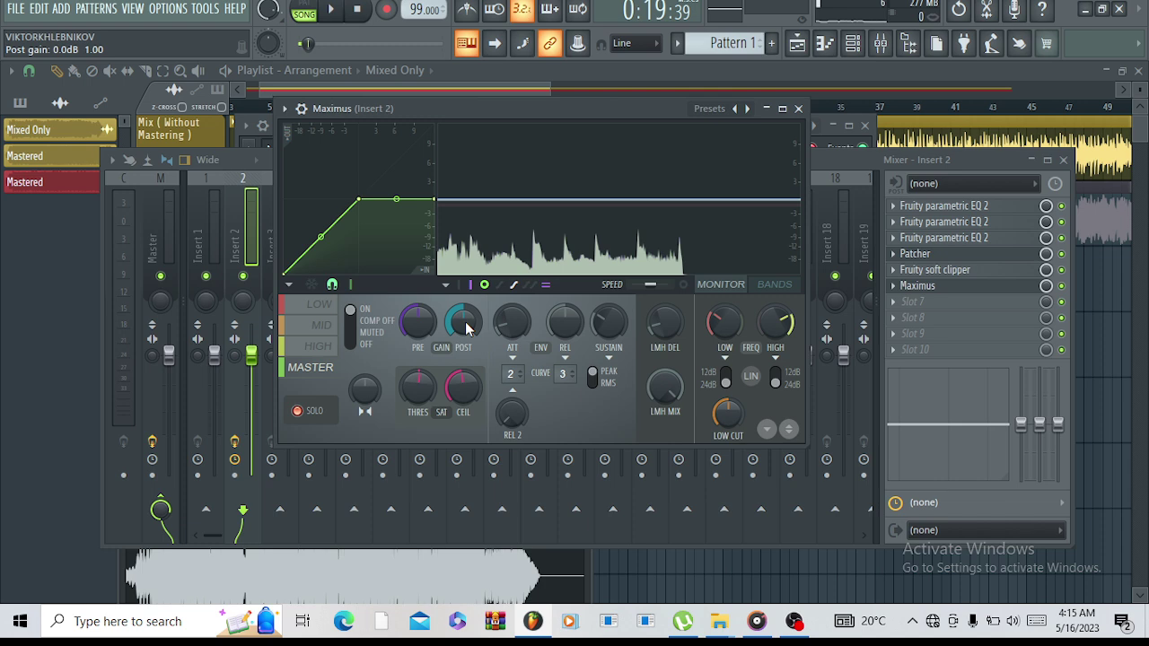
# Raise the master band's post gain to 2.0 dB during playback, view the frequency bands and close Maximus.
pyautogui.press('space')
pyautogui.moveTo(466, 328); pyautogui.dragTo(466, 309)
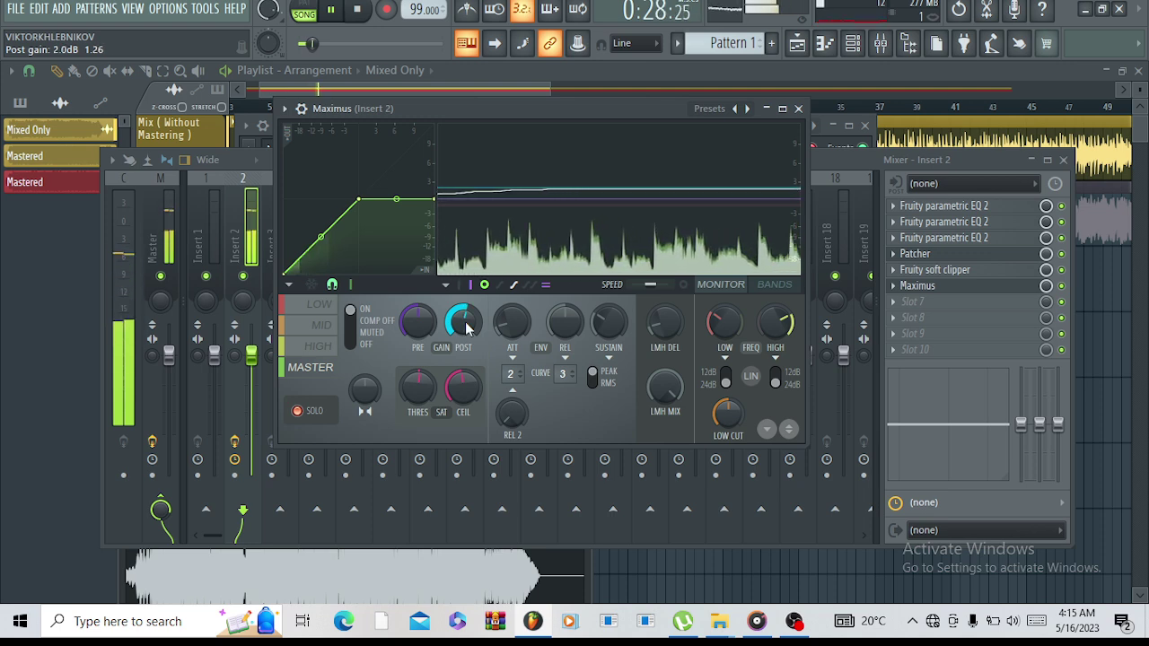
pyautogui.click(770, 291)
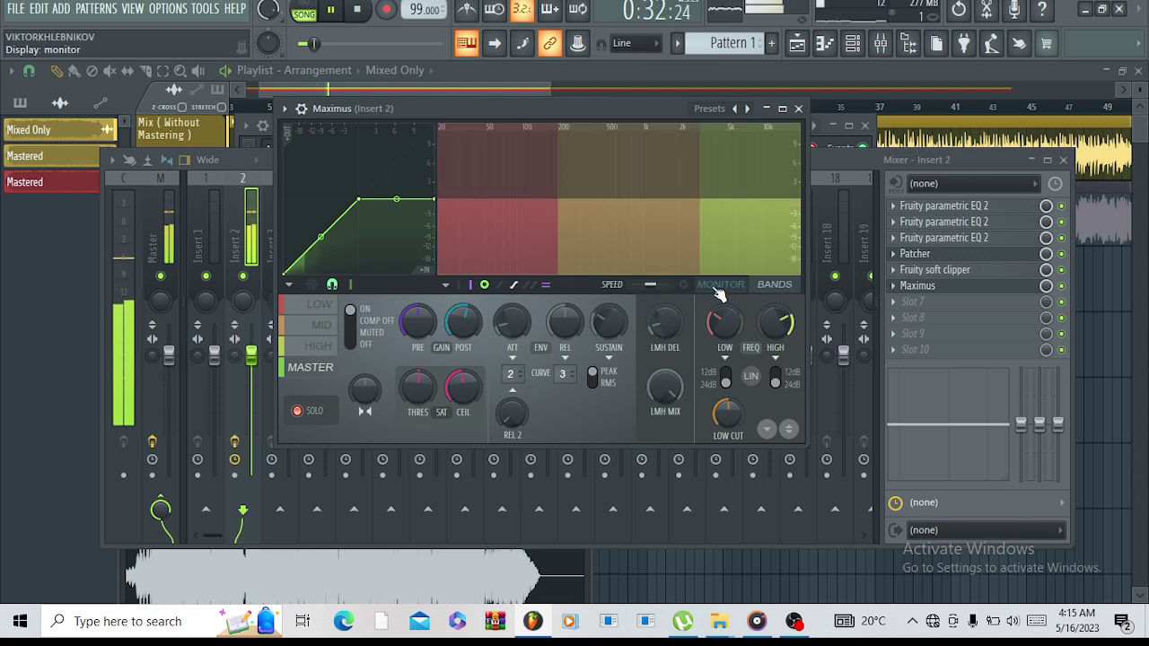
pyautogui.press('space')
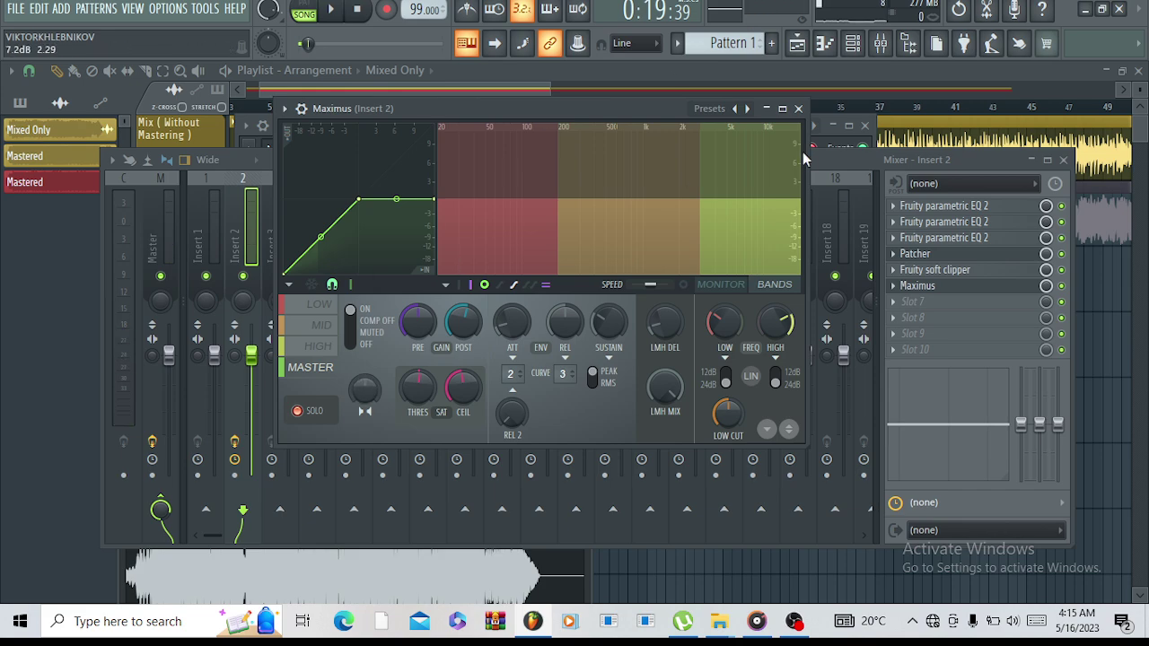
pyautogui.click(798, 108)
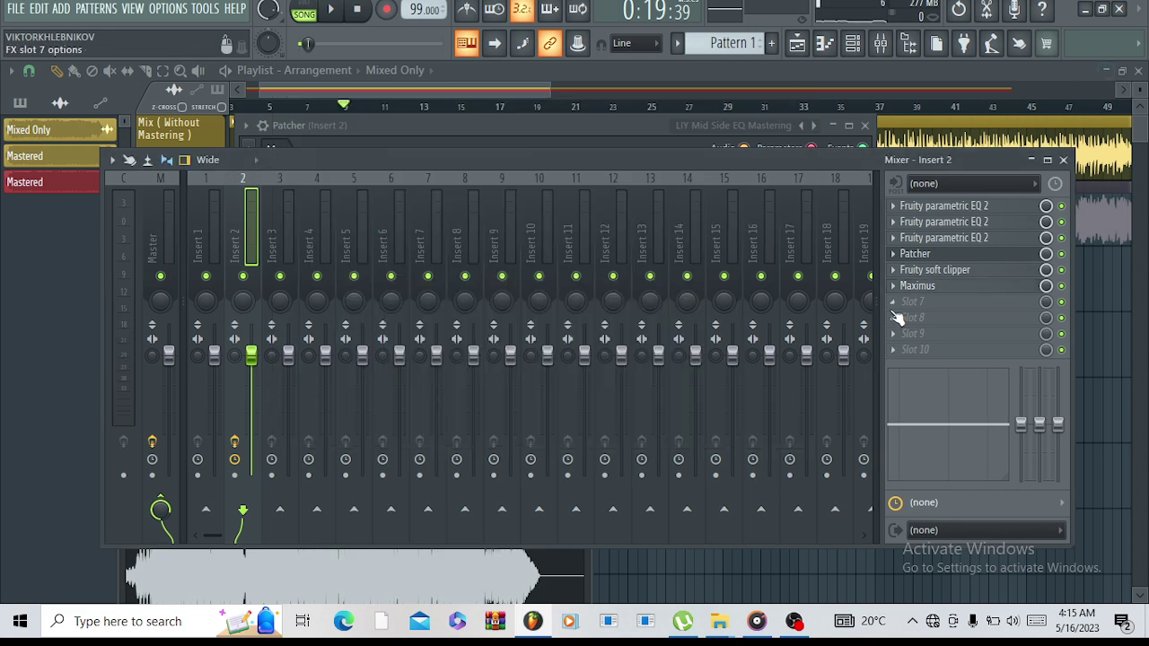
# Load Fruity WaveShaper into slot 7 of Insert 2 and move its window toward the middle of the mixer.
pyautogui.click(899, 306)
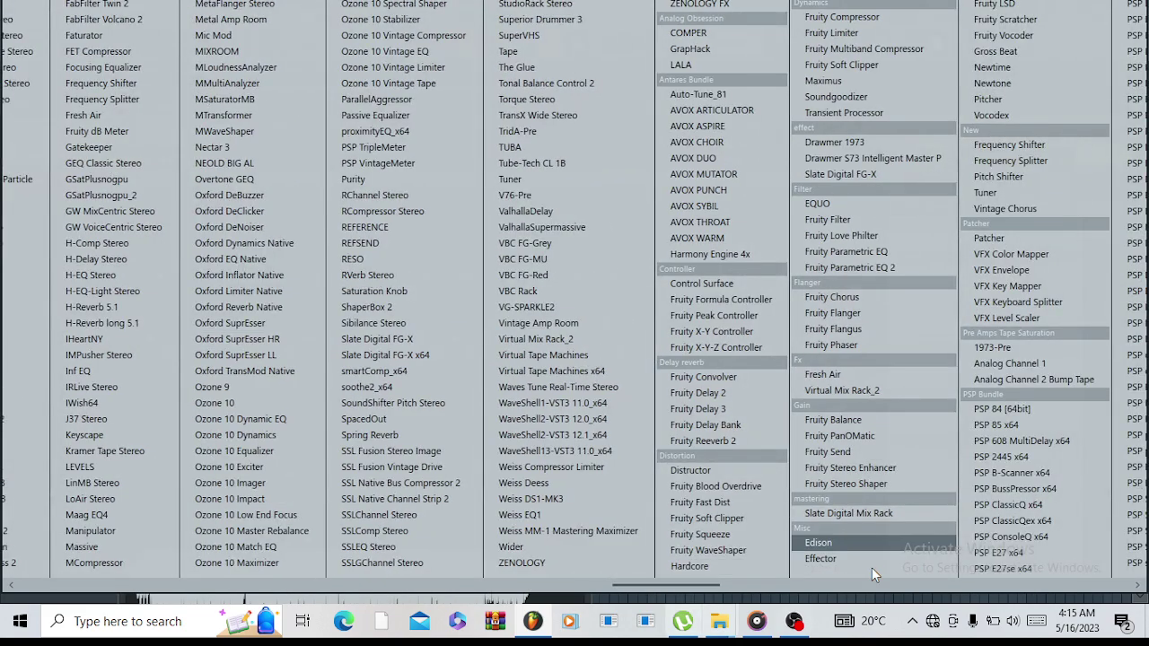
pyautogui.click(723, 551)
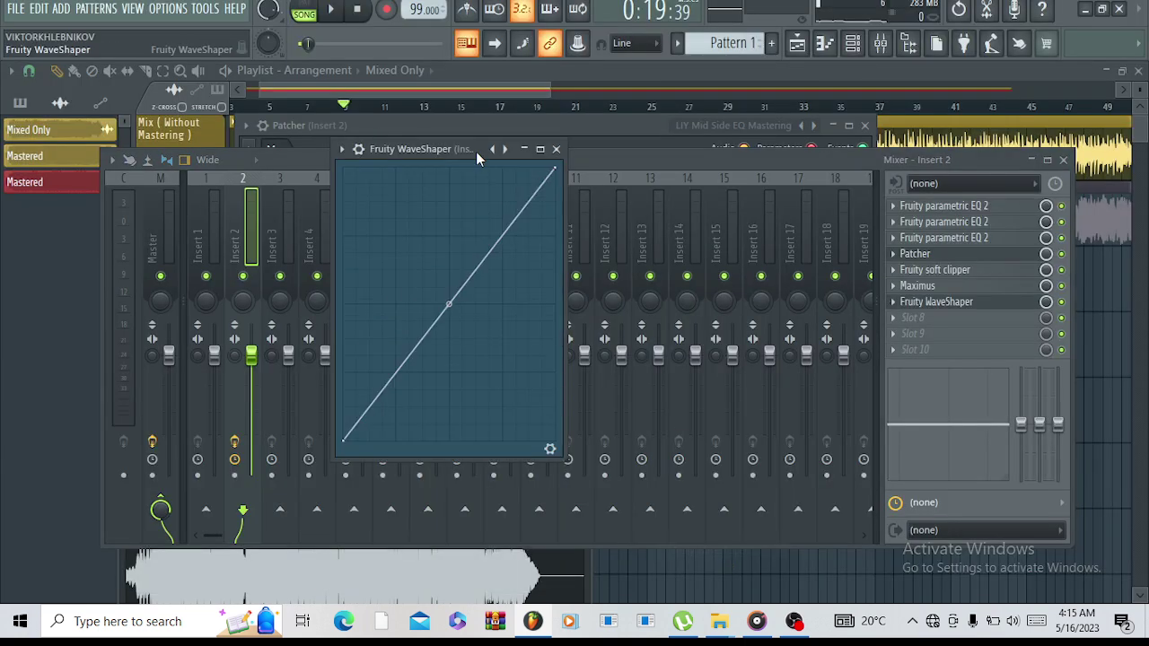
pyautogui.moveTo(477, 151); pyautogui.dragTo(552, 142)
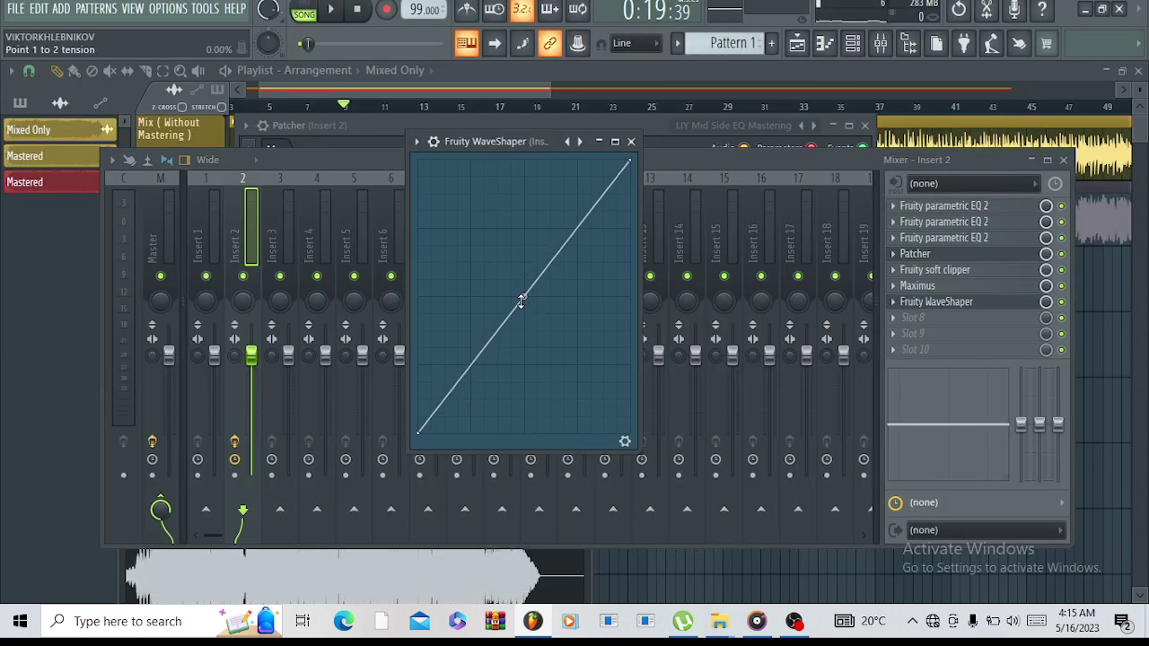
# Bend the WaveShaper curve upward to 2.40% tension during playback, listen to the result and close the plugin.
pyautogui.press('space')
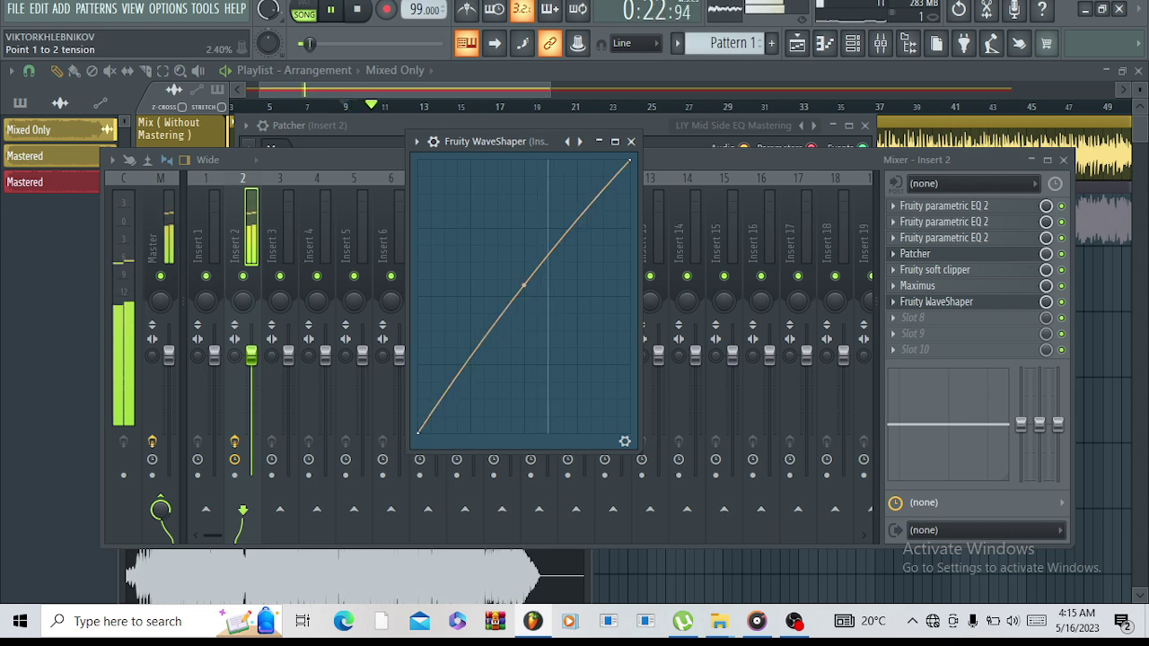
pyautogui.press('space')
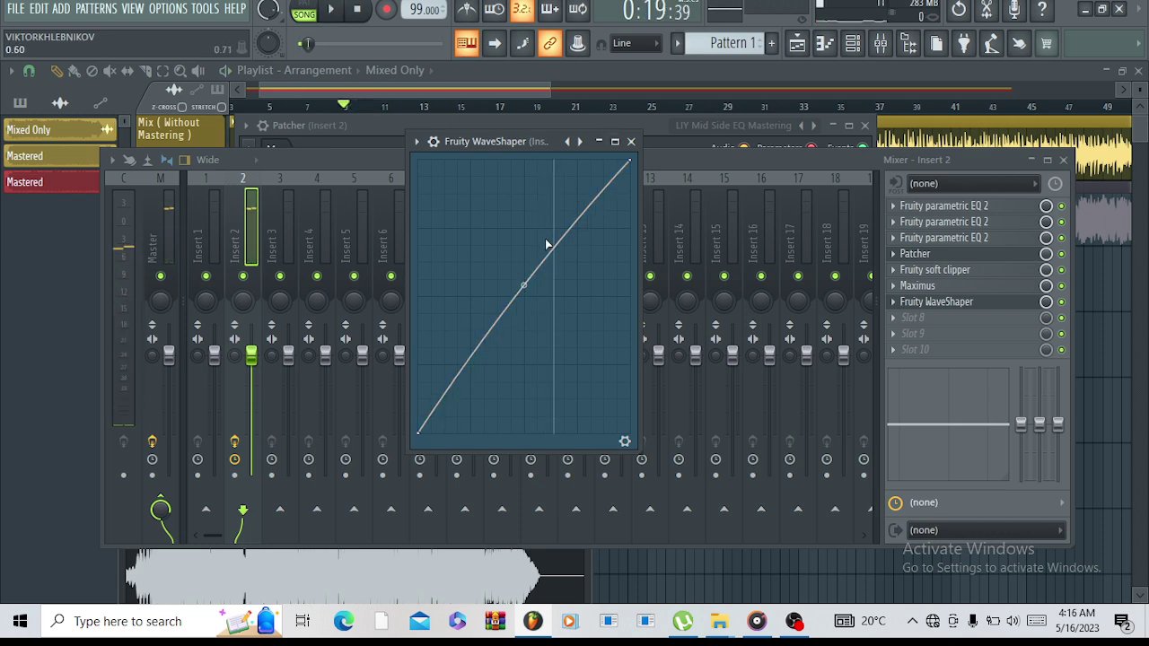
pyautogui.press('space')
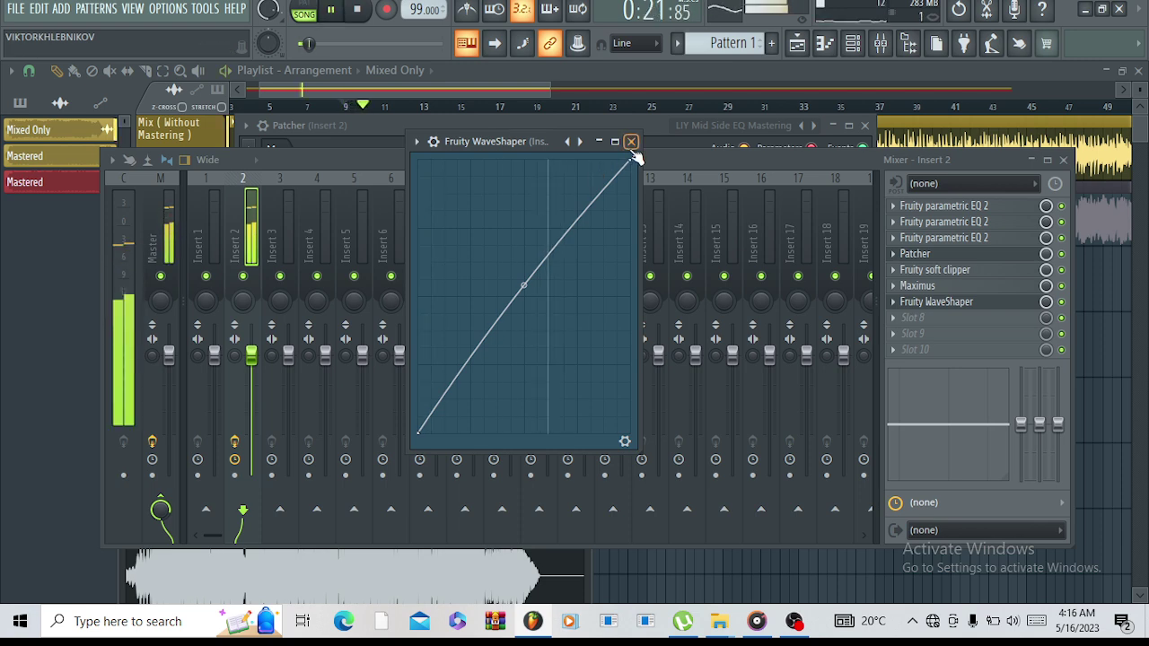
pyautogui.click(632, 142)
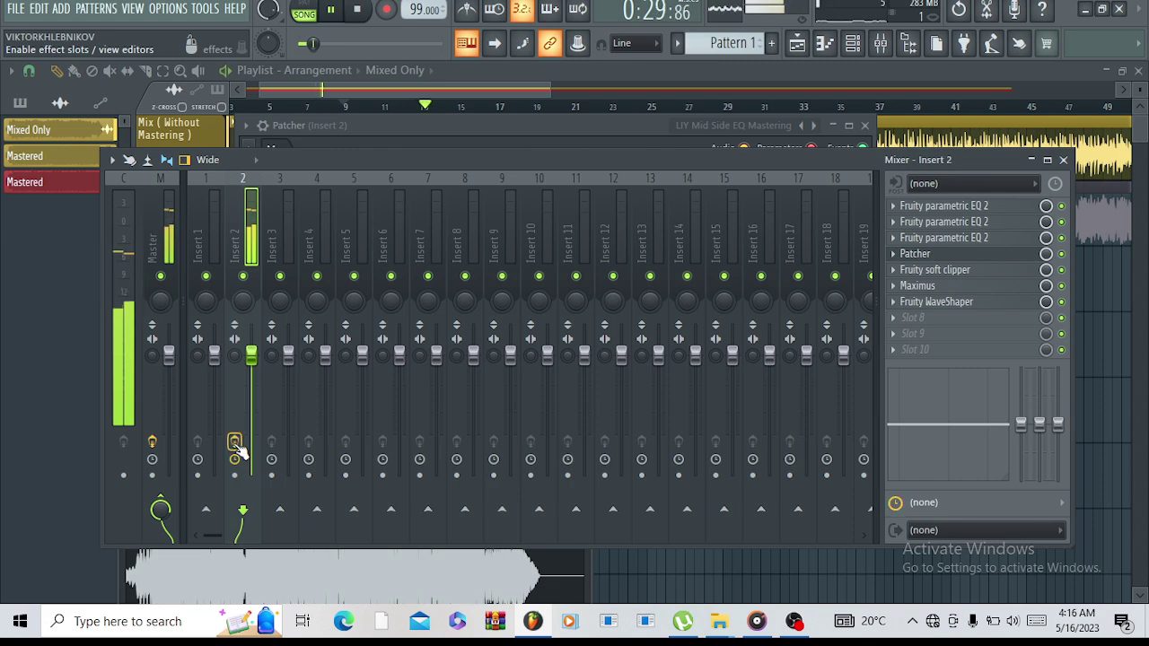
# Load Transient Processor into slot 8 of Insert 2, move its window up and set its attack to -35%.
pyautogui.click(913, 318)
pyautogui.scroll(-5, 744, 323)
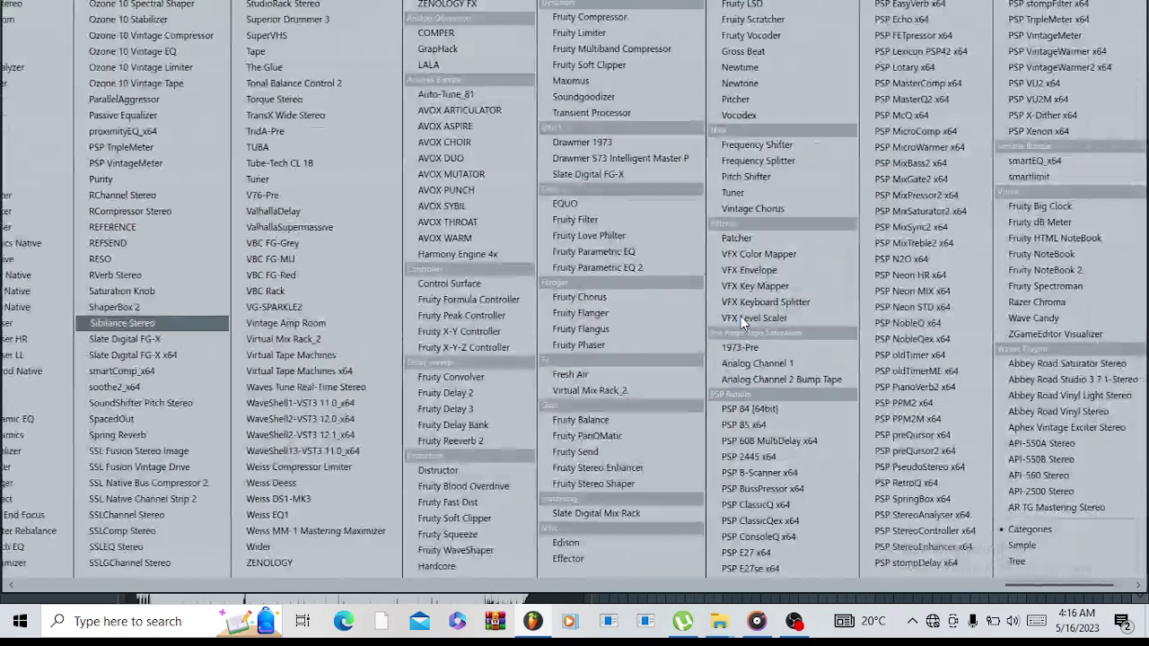
pyautogui.click(603, 113)
pyautogui.moveTo(491, 149); pyautogui.dragTo(544, 99)
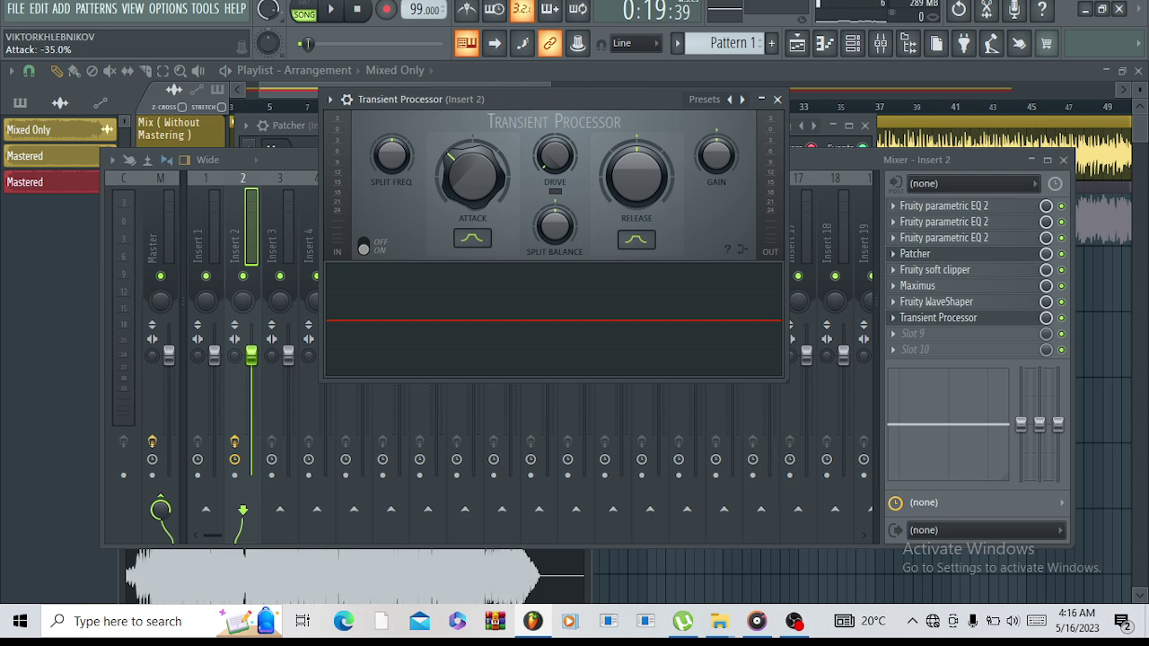
# During playback, give Transient Processor's attack the square shape and its release the slow shape, and compare the effect against bypass.
pyautogui.press('space')
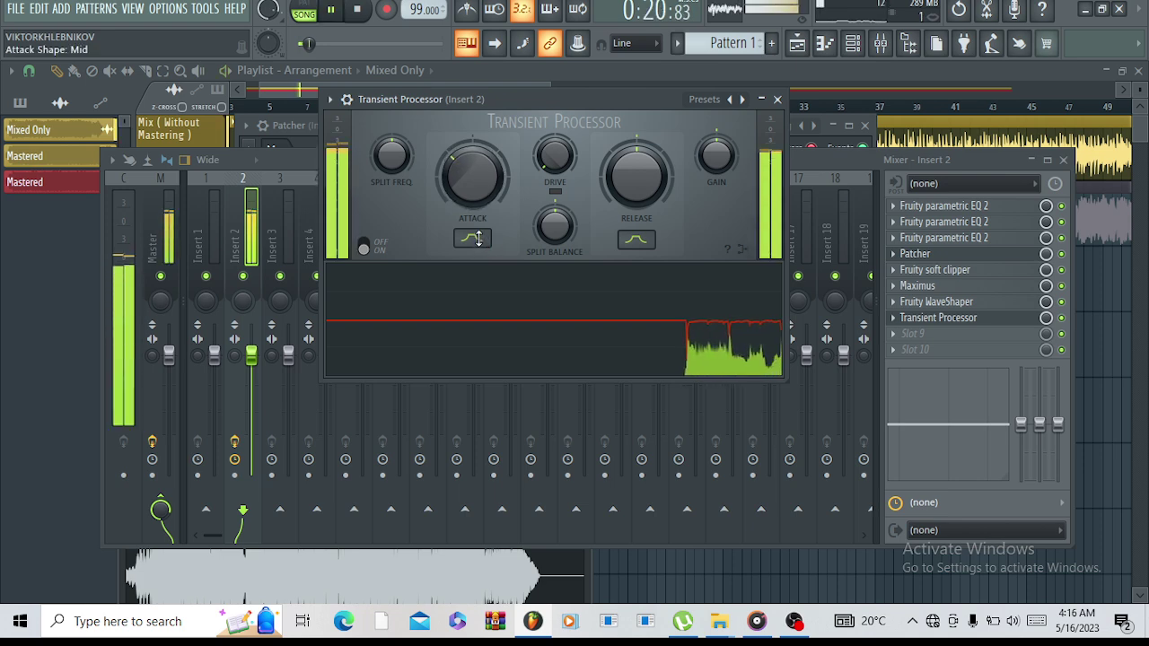
pyautogui.click(478, 238)
pyautogui.click(619, 241)
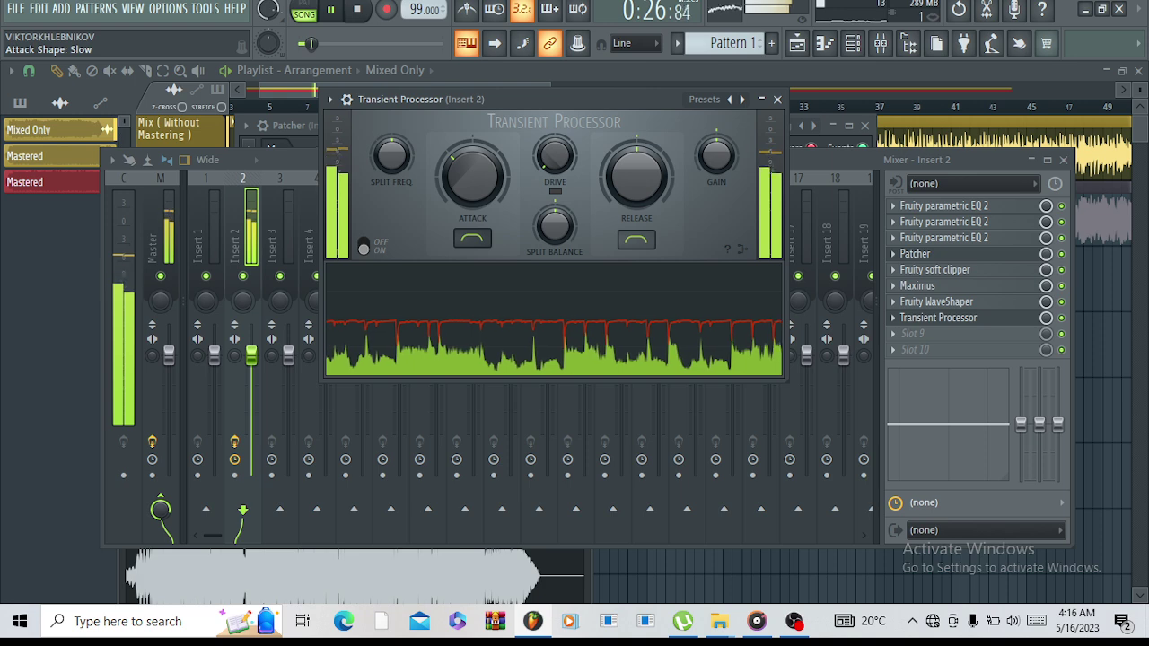
pyautogui.click(474, 238)
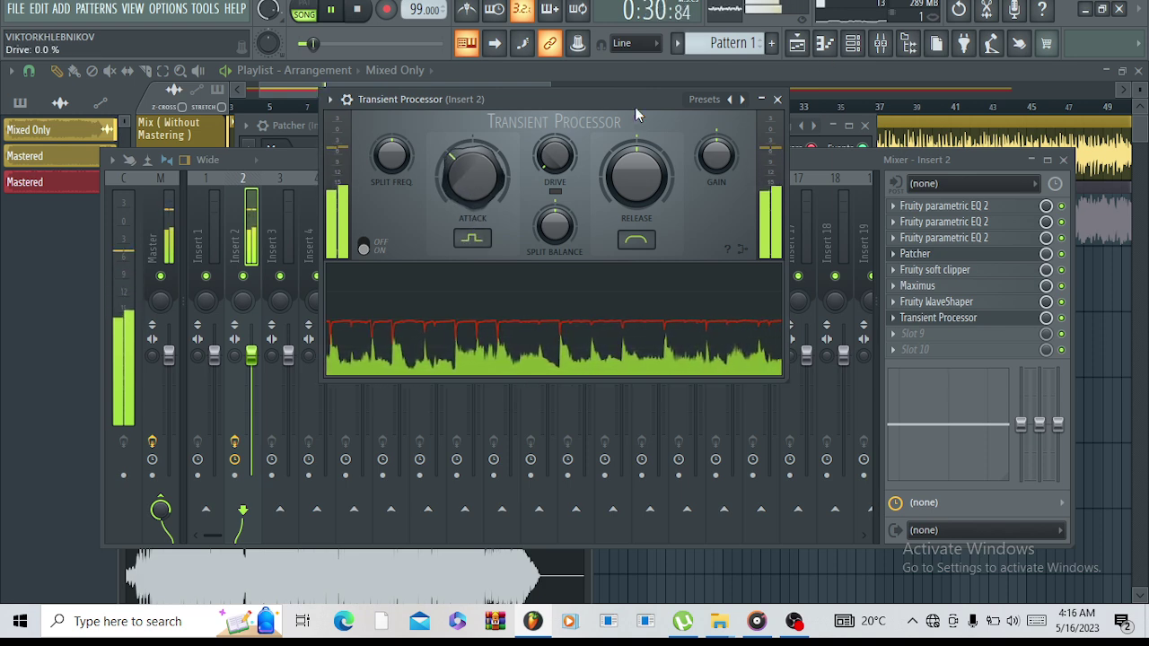
pyautogui.moveTo(393, 159); pyautogui.dragTo(393, 137)
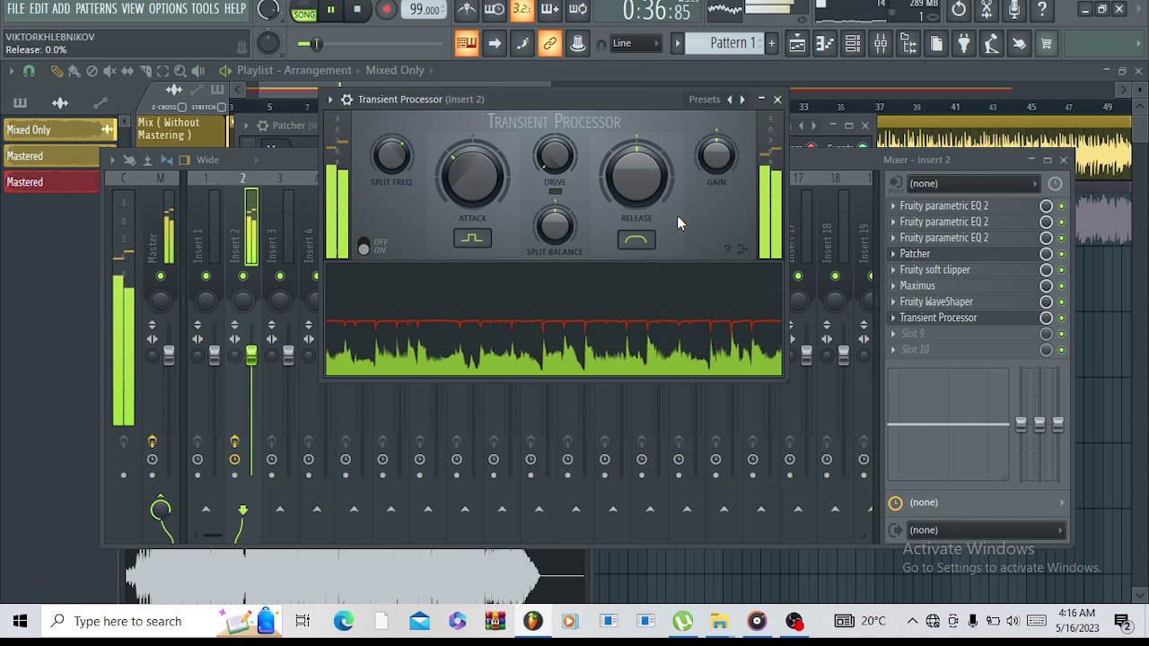
pyautogui.click(1061, 319)
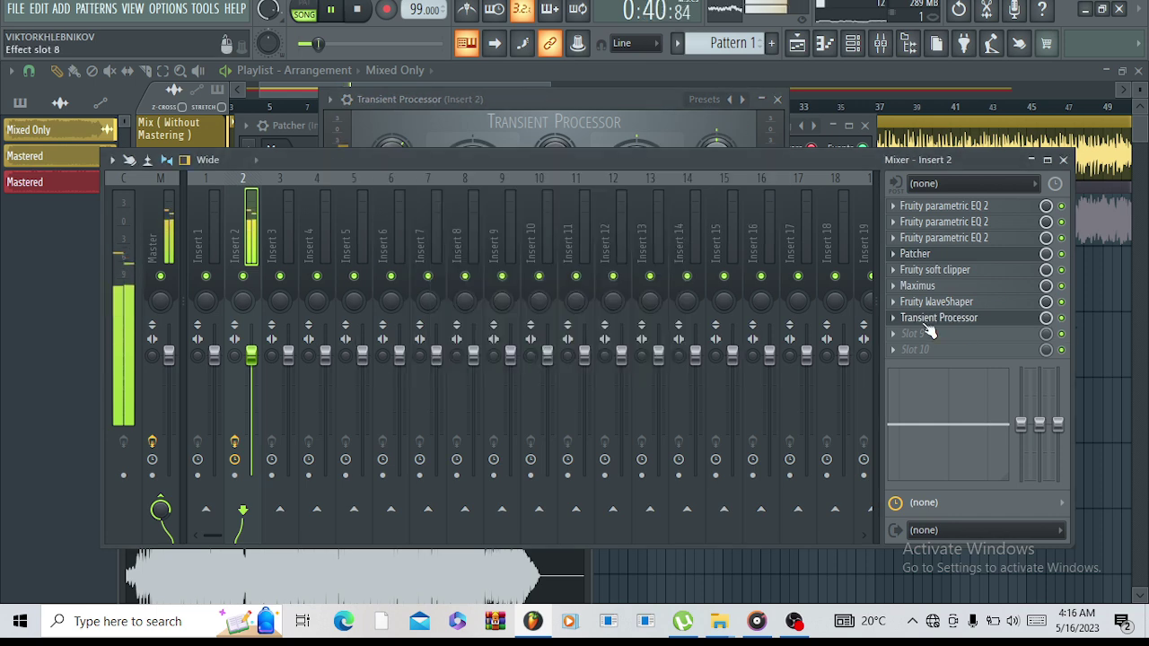
# Stop playback and load Soundgoodizer into slot 1 of Insert 3.
pyautogui.press('space')
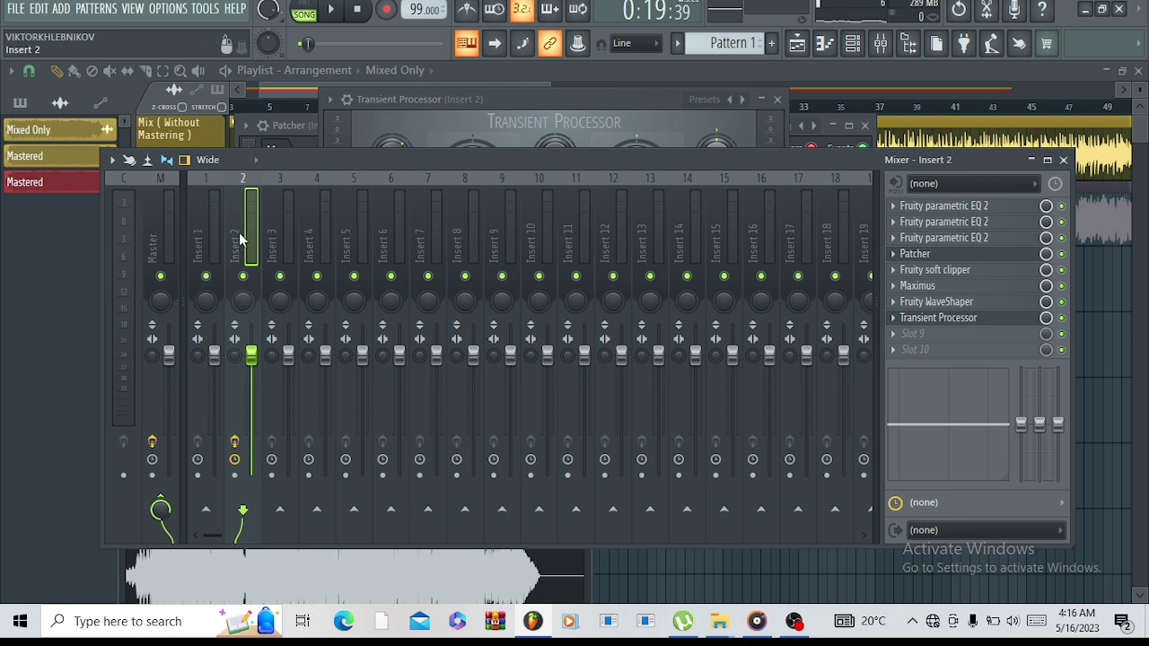
pyautogui.click(282, 259)
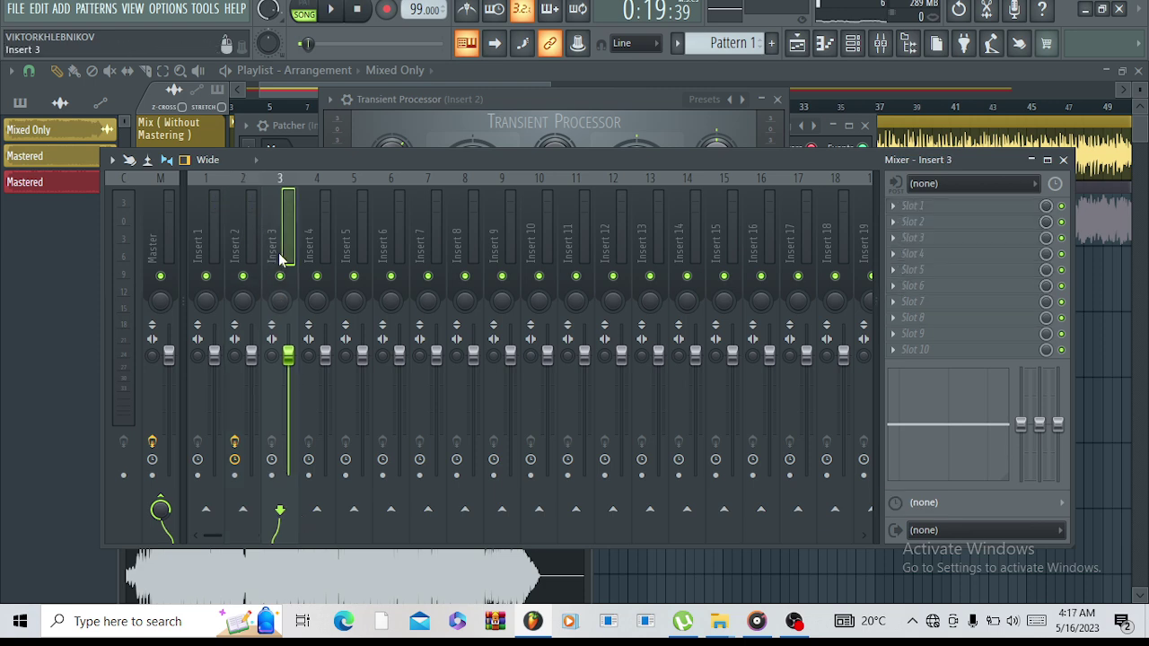
pyautogui.click(896, 215)
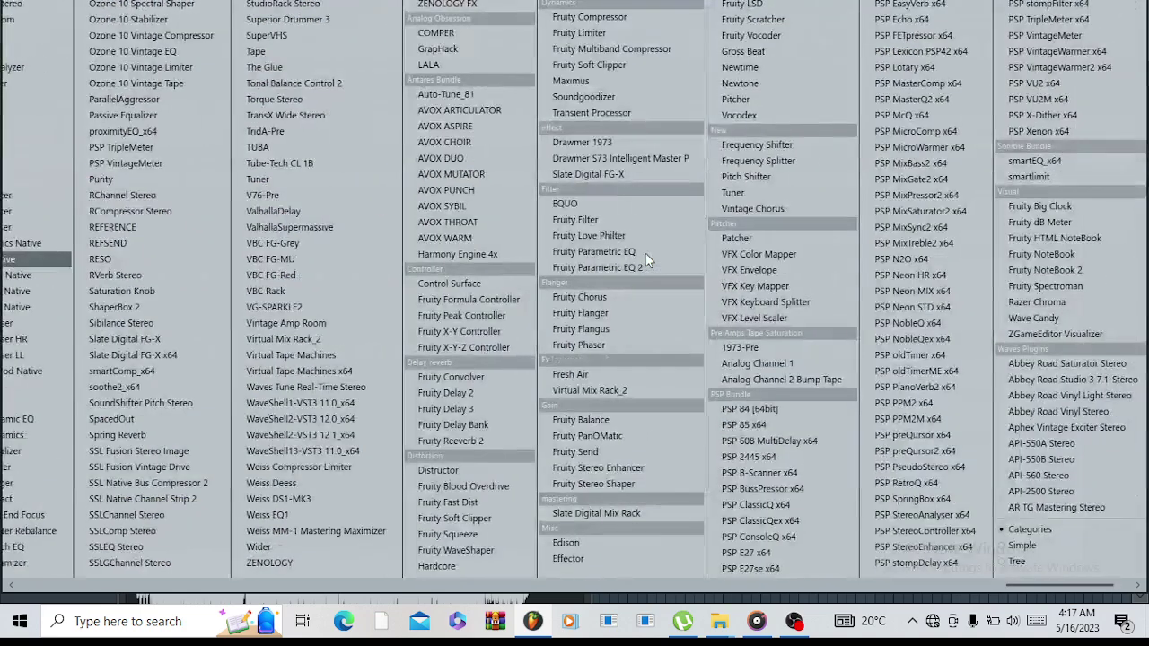
pyautogui.click(596, 96)
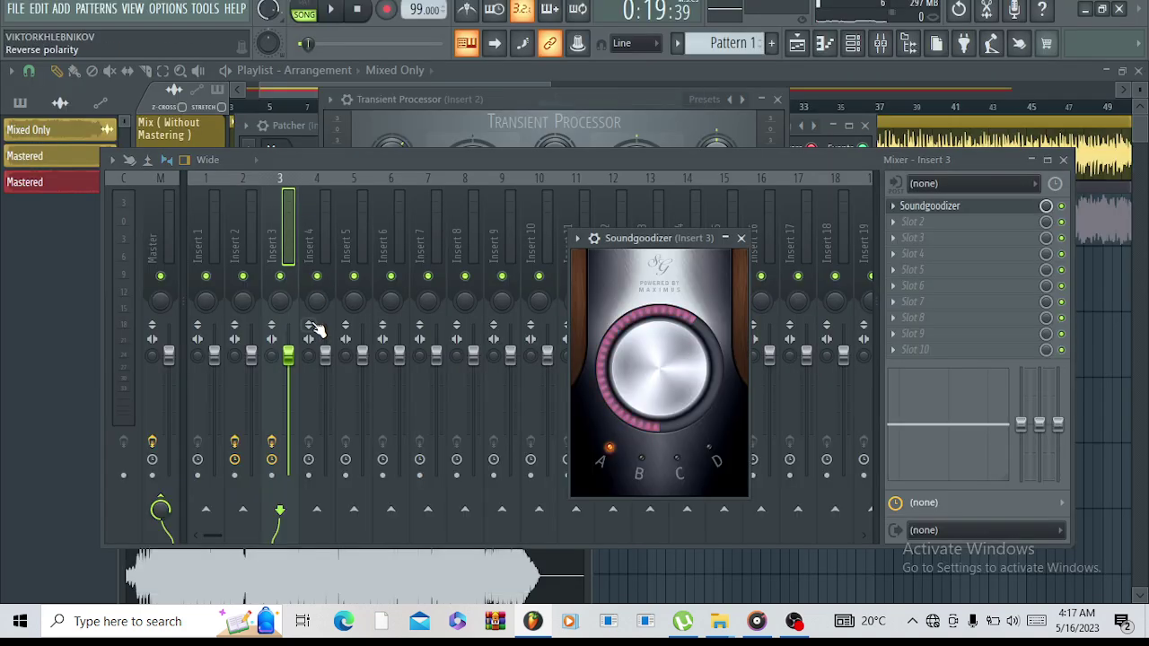
# Close the Soundgoodizer window, lower Insert 3's volume to 0% and route Insert 2 to Insert 3.
pyautogui.moveTo(292, 361); pyautogui.dragTo(288, 474)
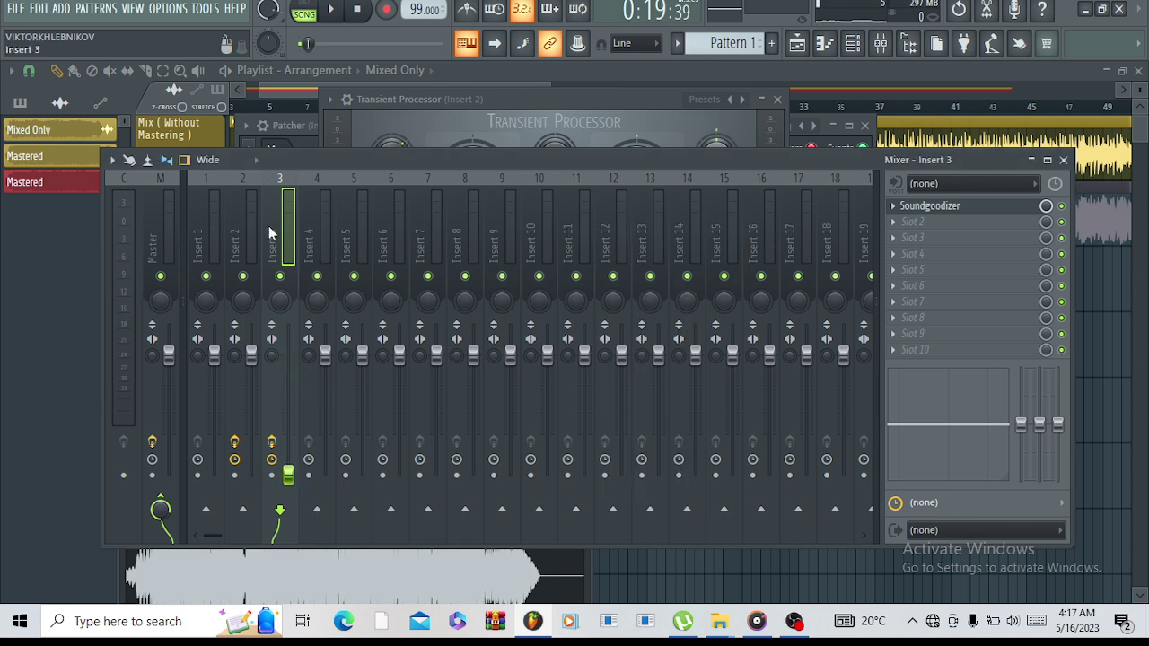
pyautogui.click(245, 247)
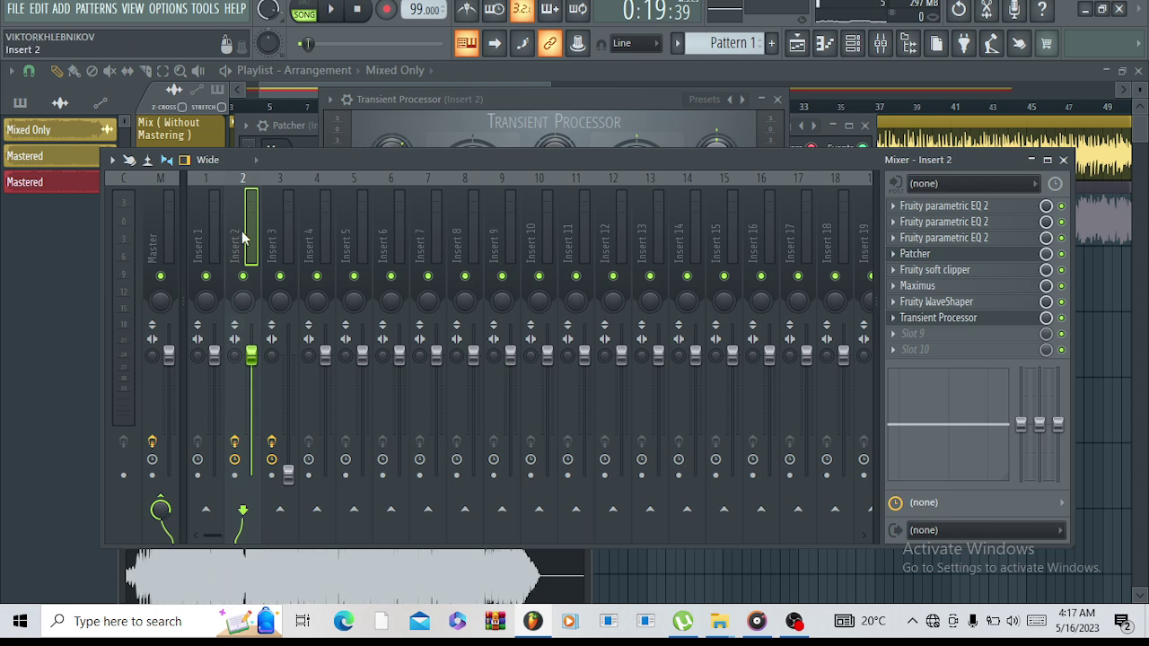
pyautogui.click(279, 510)
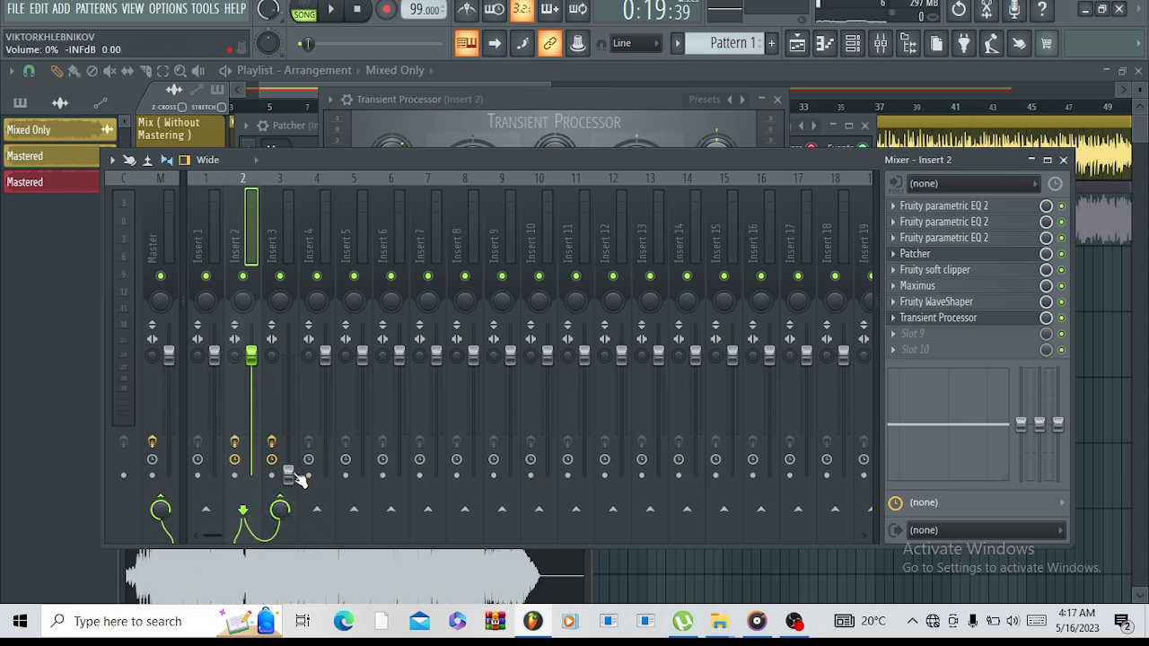
# Open Soundgoodizer on Insert 3 to check its settings, and close its window.
pyautogui.click(275, 244)
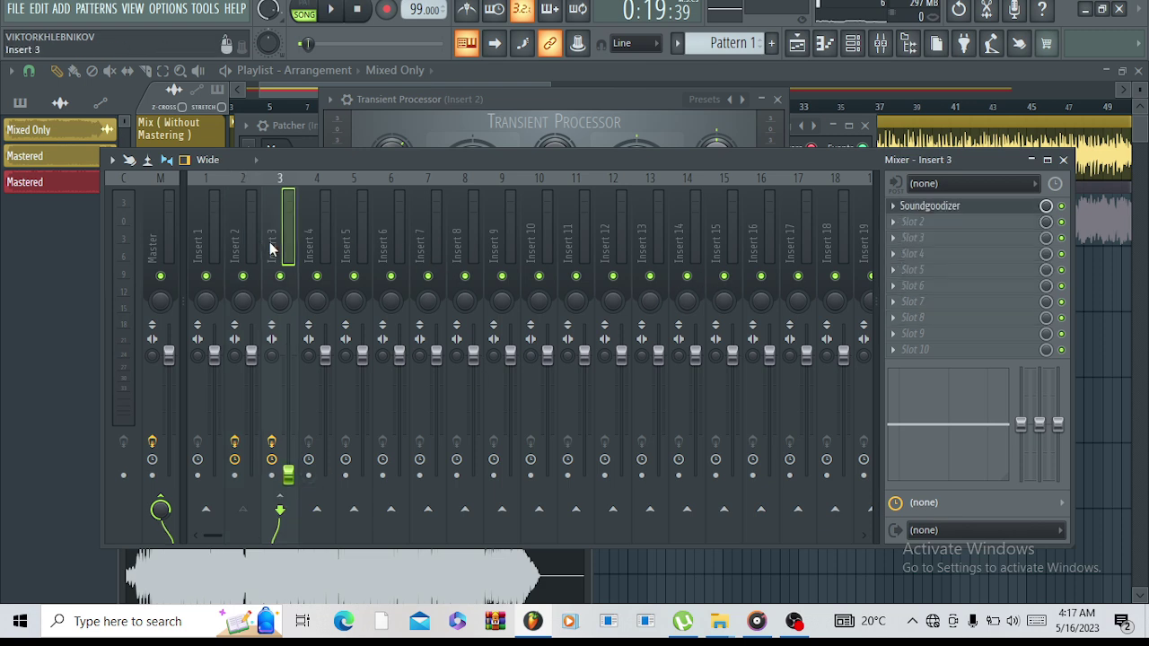
pyautogui.click(996, 209)
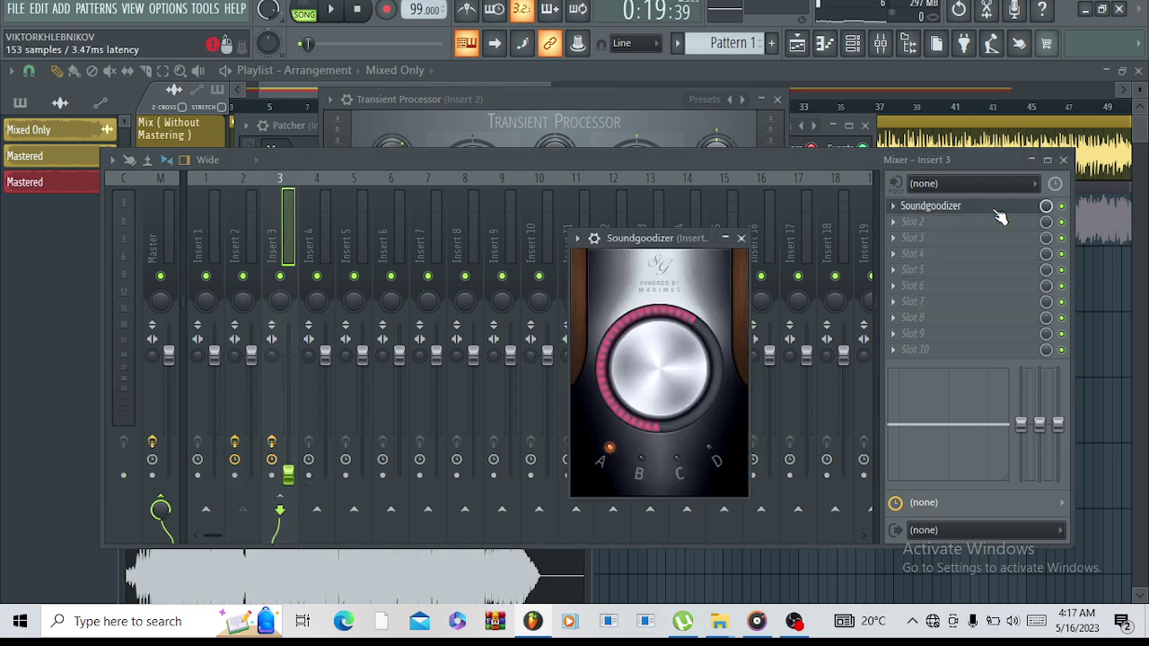
pyautogui.click(395, 162)
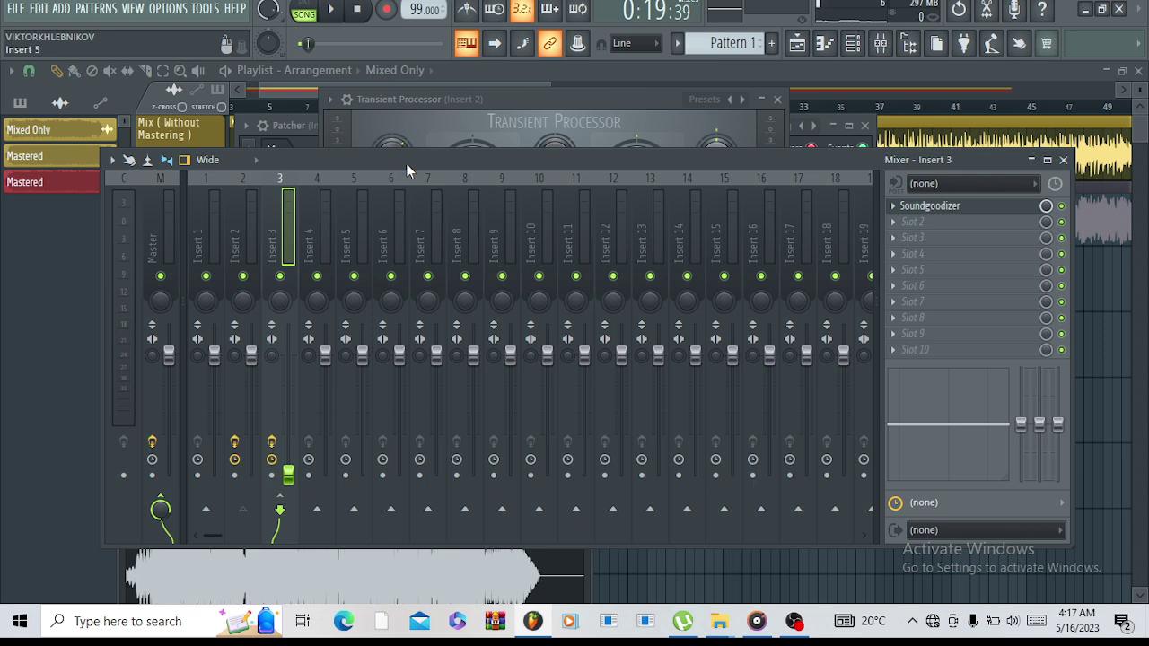
# During playback, raise Insert 3's volume to 33%, replay the section and bring the fader down slightly.
pyautogui.press('space')
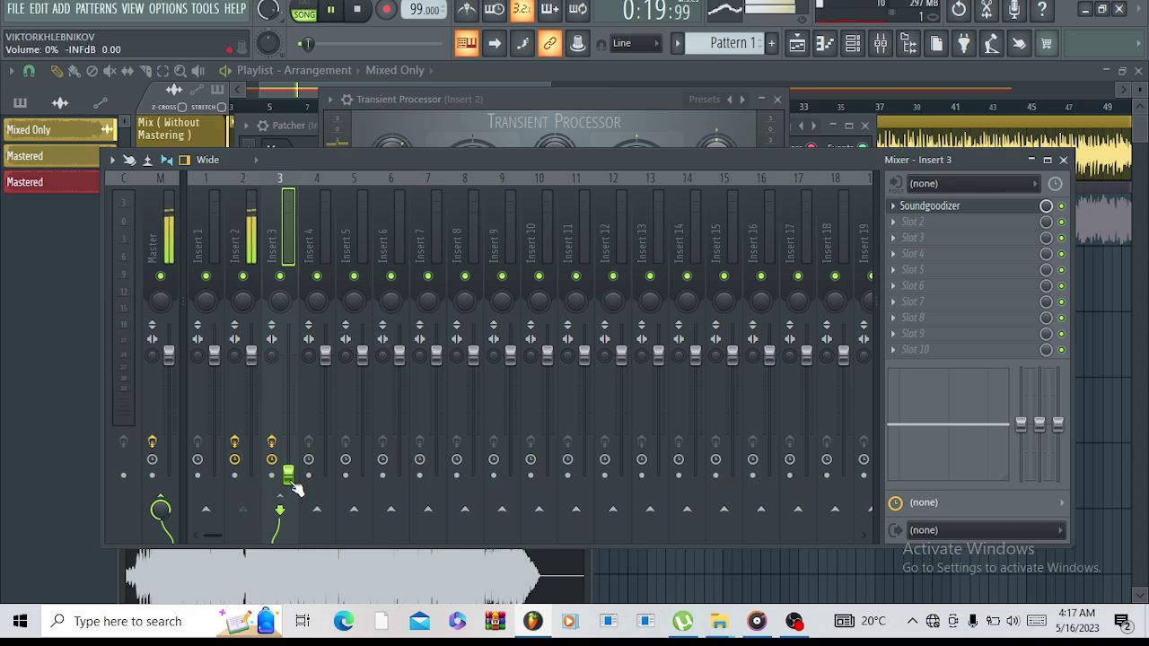
pyautogui.moveTo(288, 475); pyautogui.dragTo(288, 446)
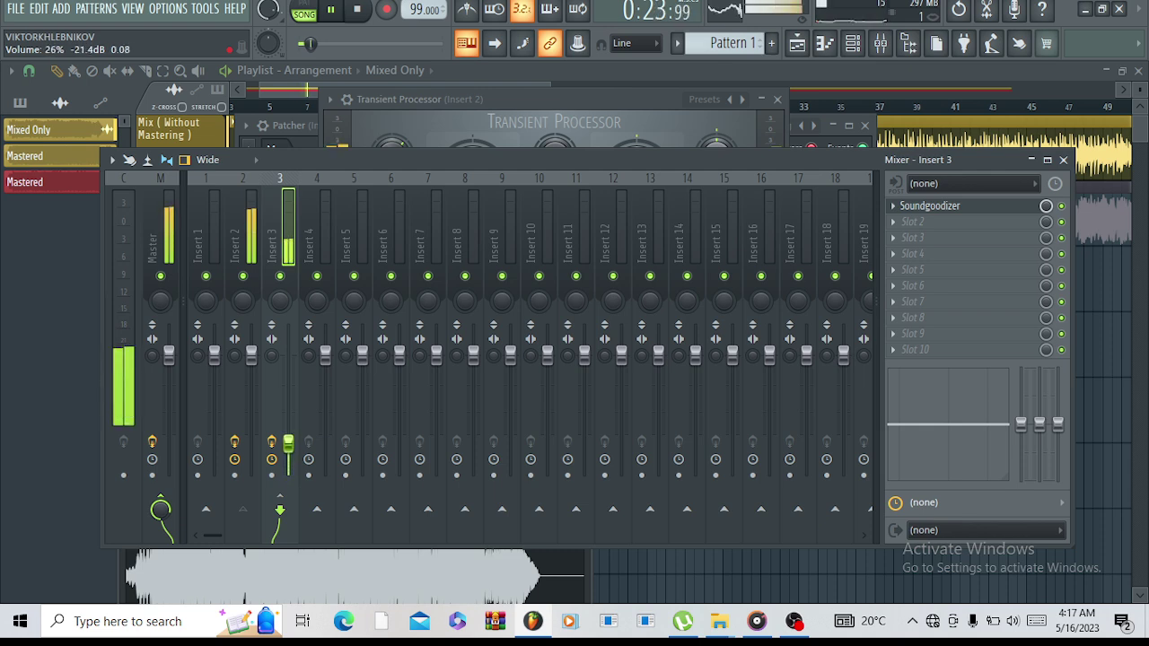
pyautogui.moveTo(288, 444); pyautogui.dragTo(288, 436)
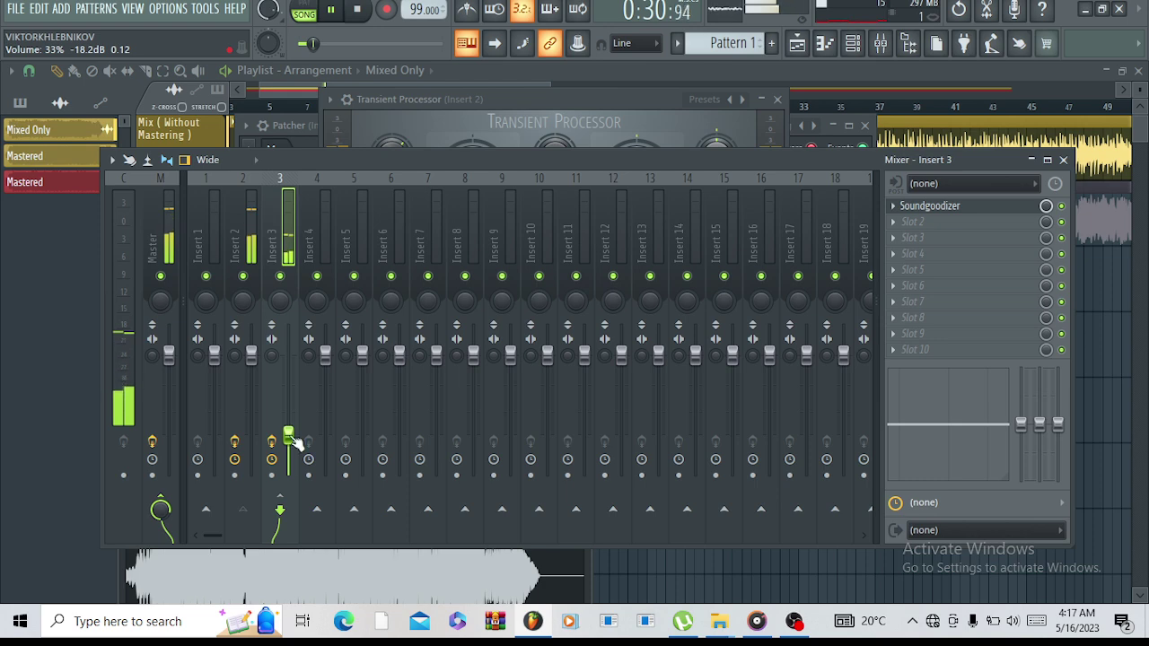
pyautogui.press('space')
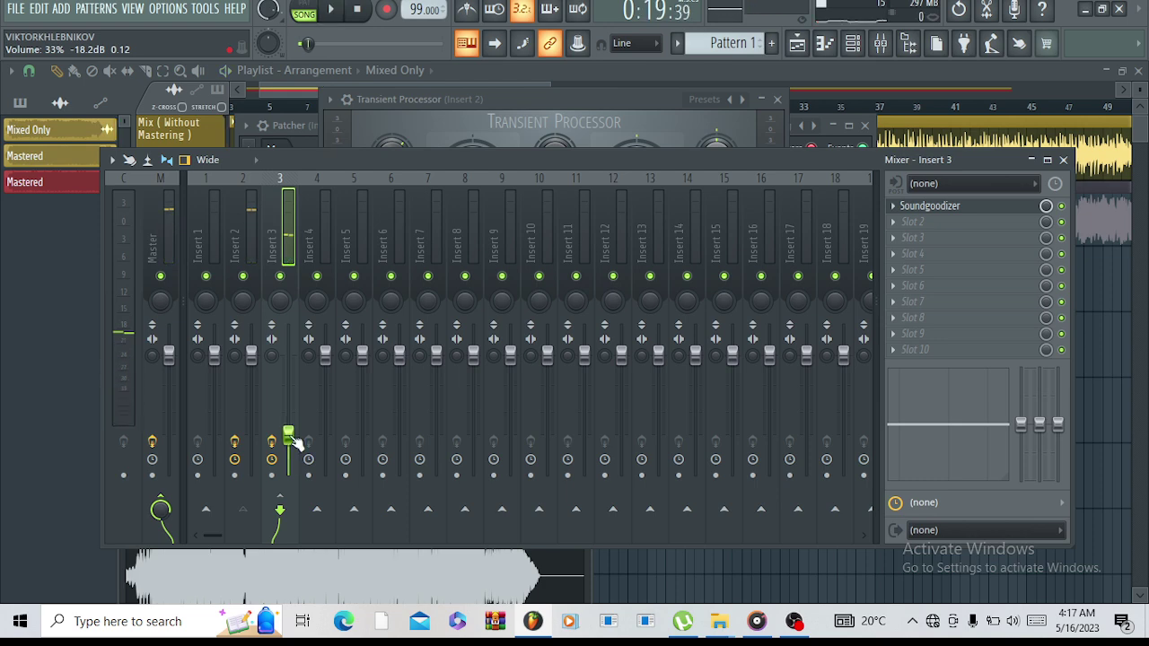
pyautogui.press('space')
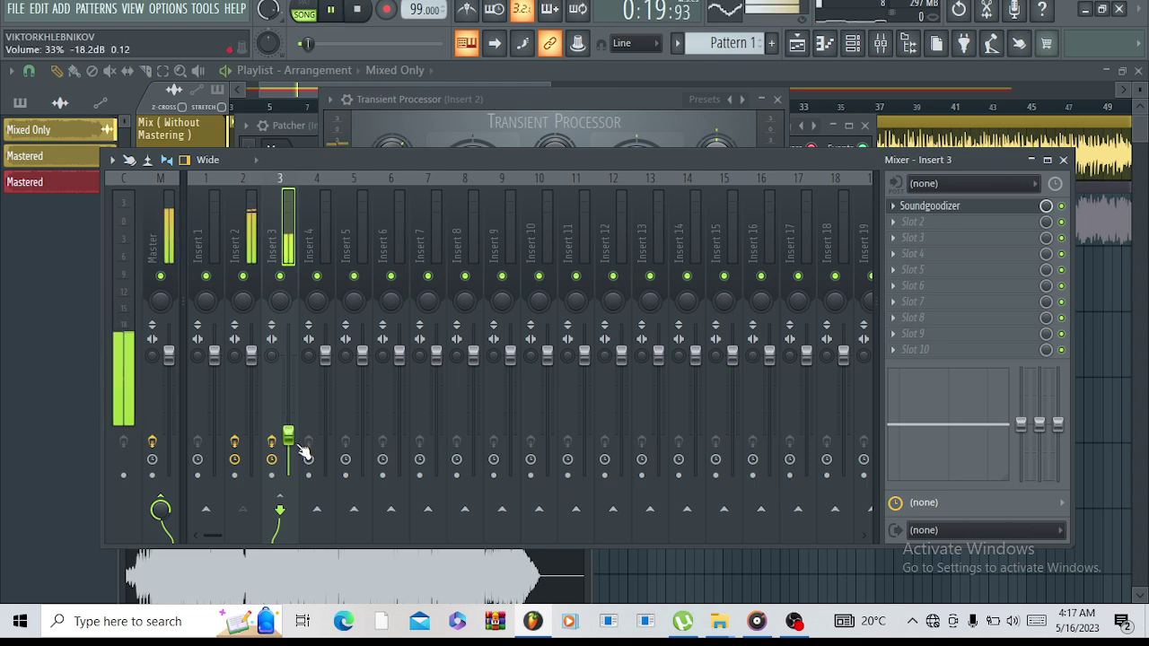
pyautogui.moveTo(289, 436); pyautogui.dragTo(288, 439)
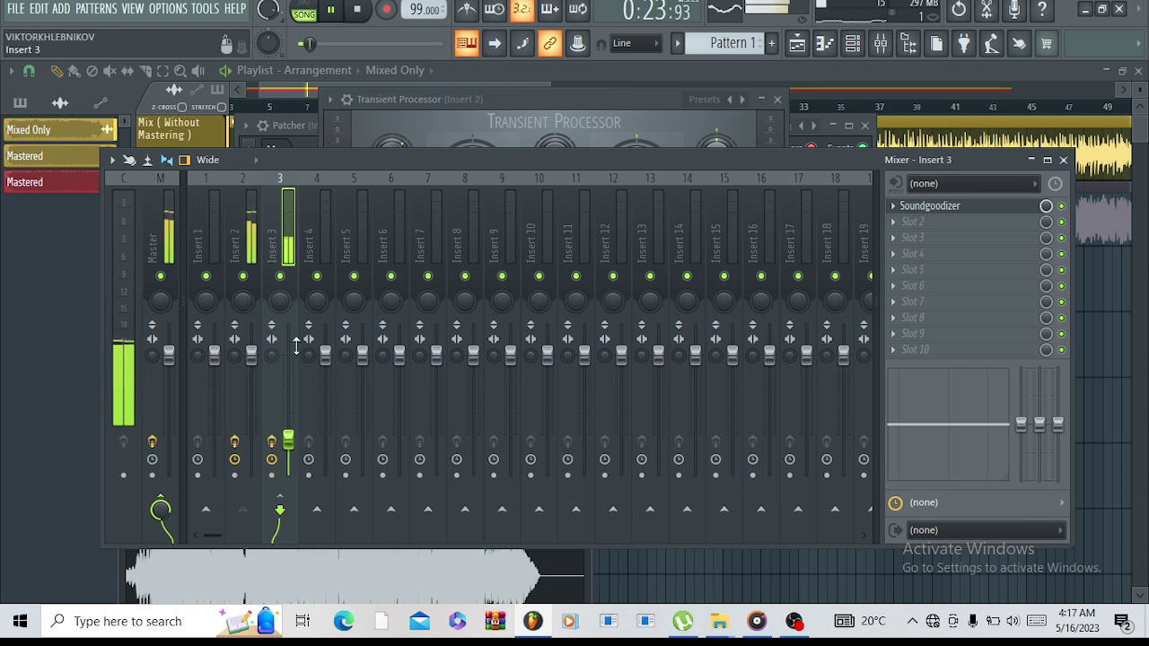
# Rename Insert 2 as "Mastering Cjhain" and give the track a red color.
pyautogui.click(248, 231)
pyautogui.rightClick(251, 231)
pyautogui.click(323, 134)
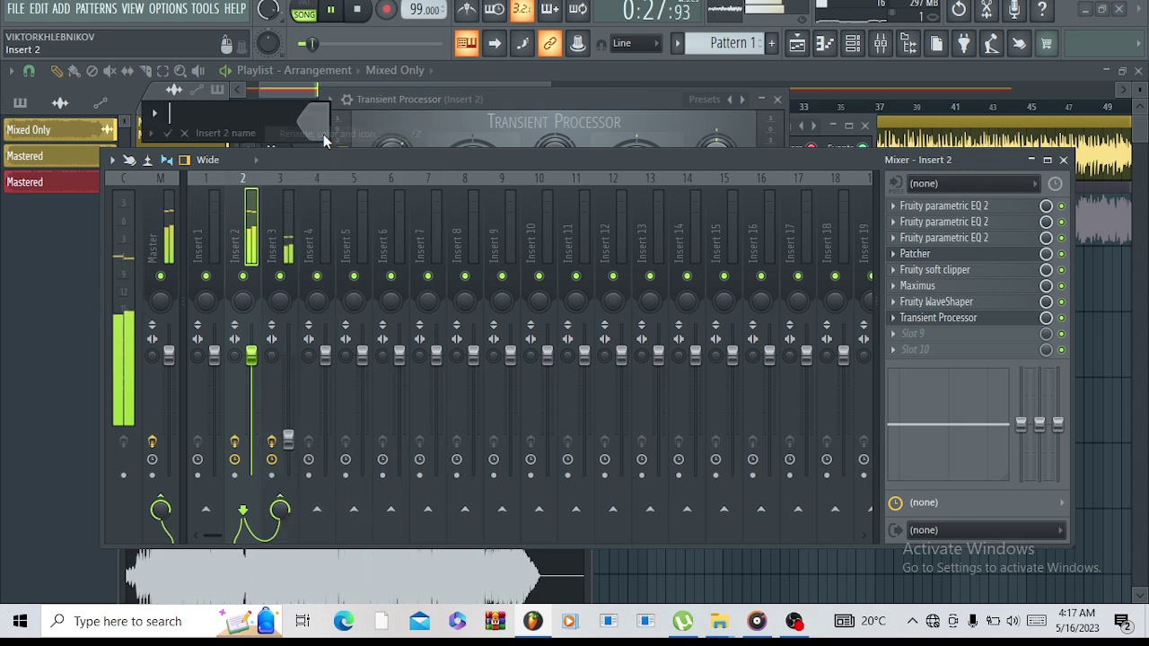
pyautogui.write('Mastering Cja')
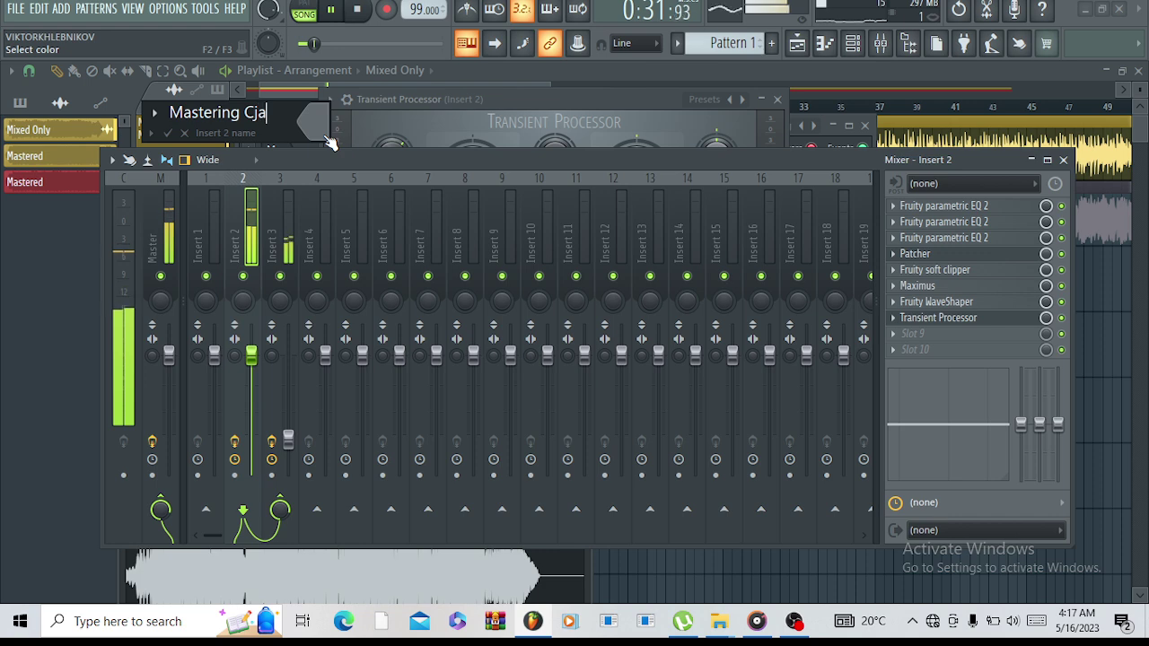
pyautogui.write('ain')
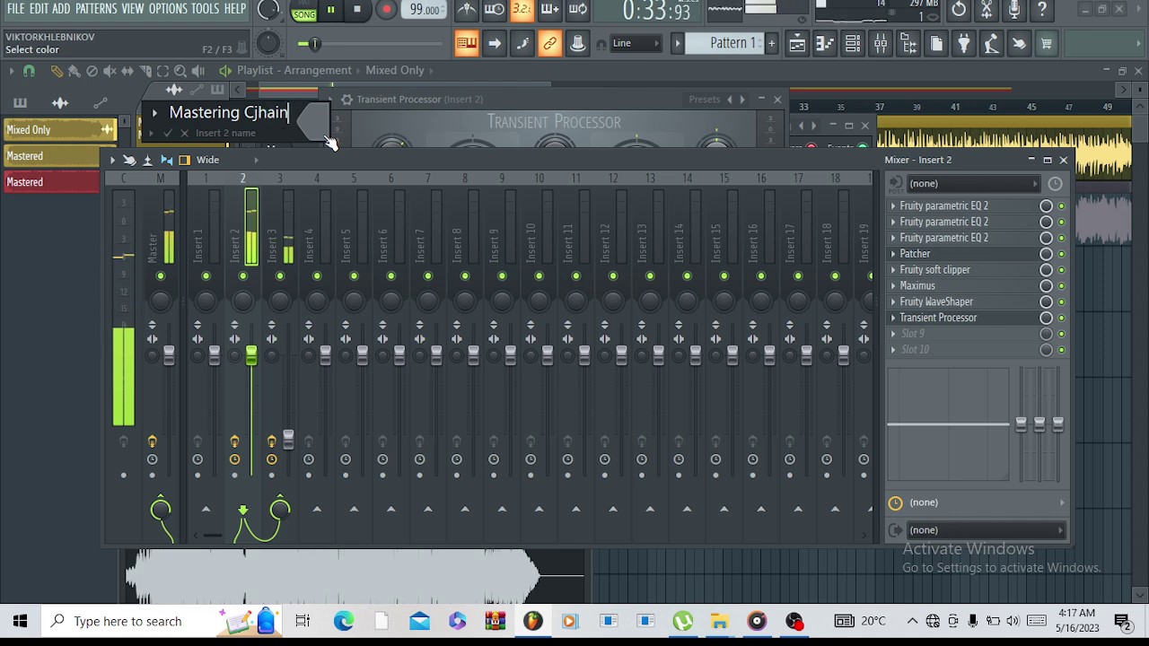
pyautogui.click(331, 143)
pyautogui.click(466, 205)
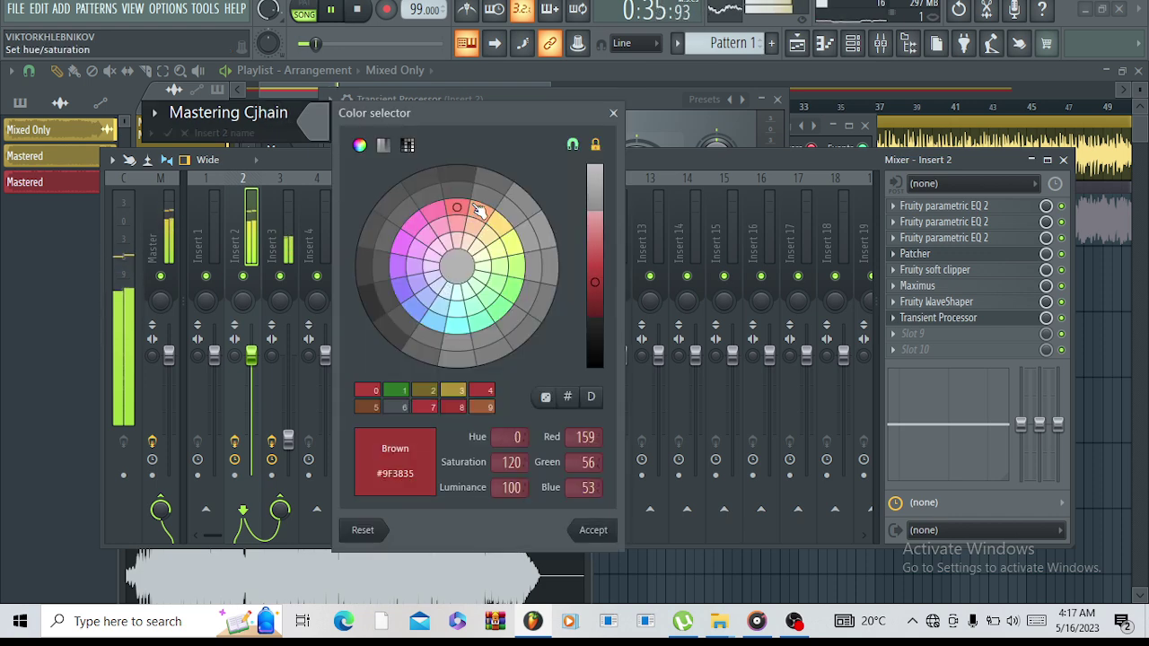
pyautogui.press('Return')
pyautogui.press('Return')
# Rename Insert 3 as "Exciter SG" and give the track a yellow color.
pyautogui.rightClick(295, 234)
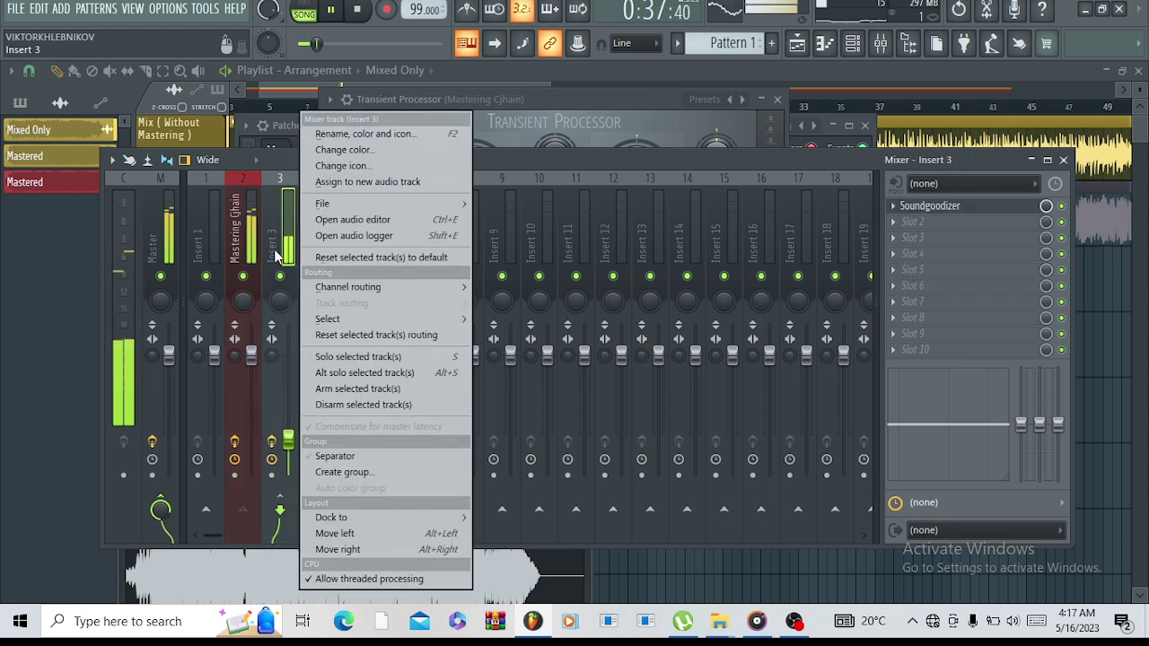
pyautogui.click(364, 126)
pyautogui.write('Exciter')
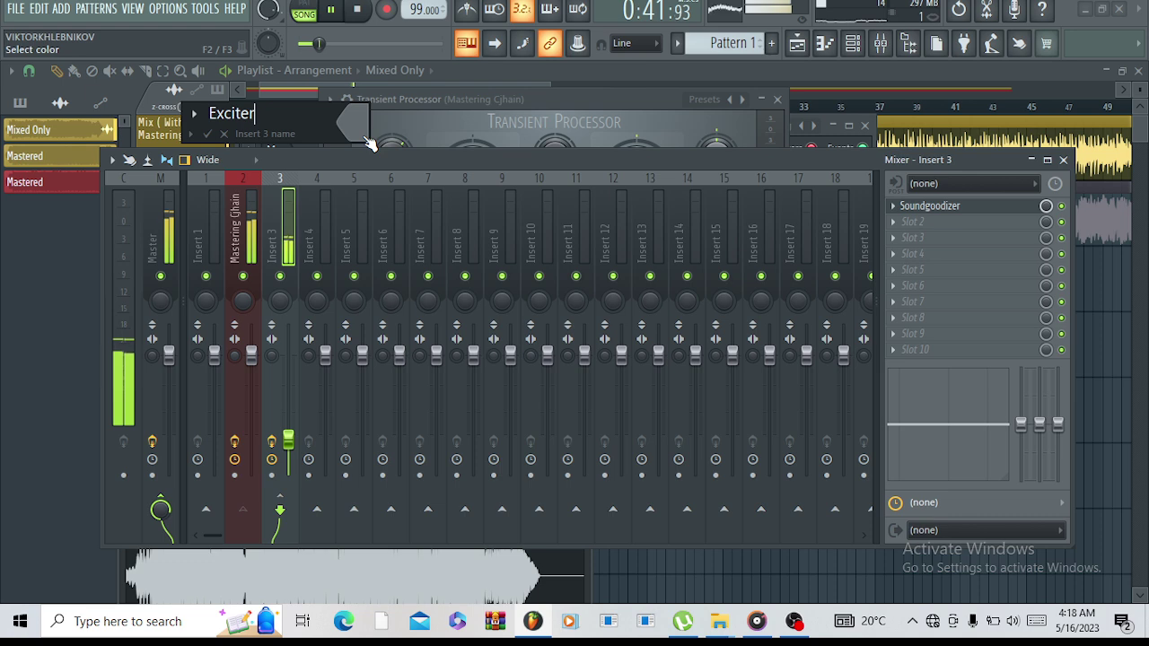
pyautogui.write(' S')
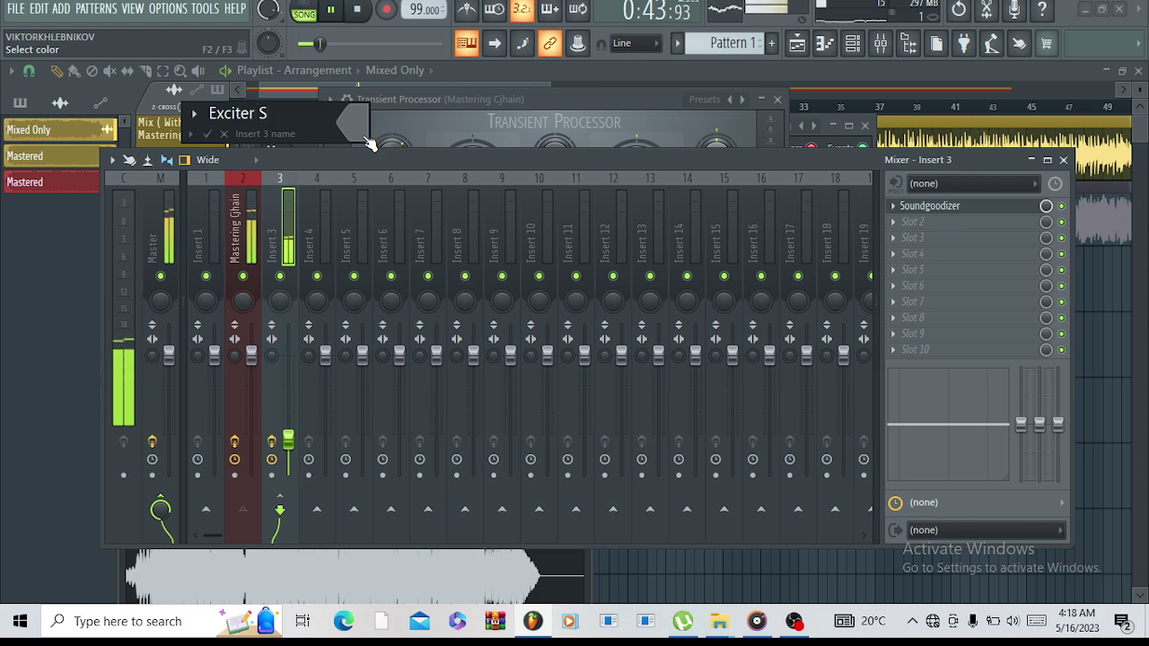
pyautogui.write('G')
pyautogui.click(368, 144)
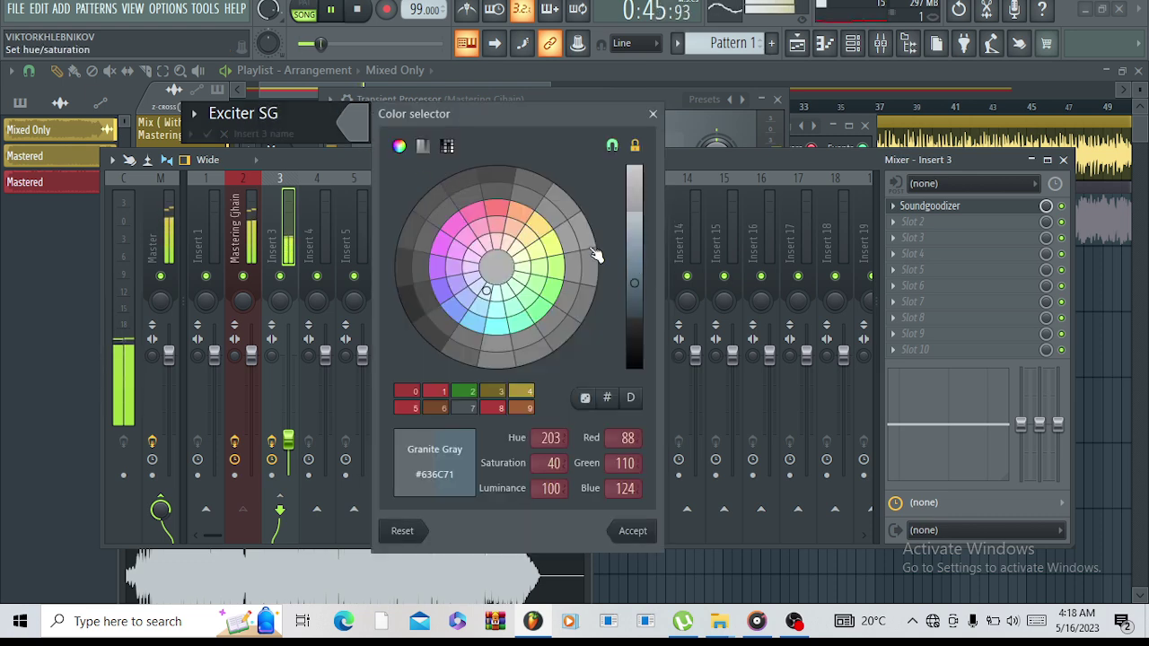
pyautogui.click(550, 247)
pyautogui.press('Return')
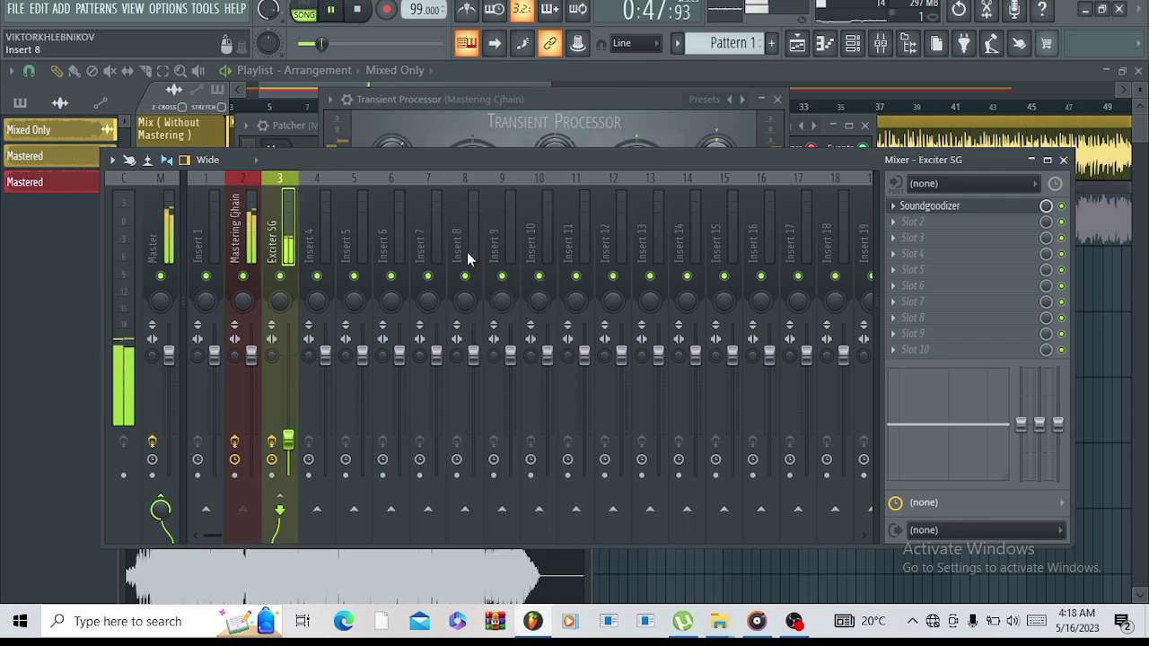
# Stop playback, load Fruity Limiter into slot 10 of the Mastering Cjhain track and move its window up.
pyautogui.press('space')
pyautogui.click(240, 229)
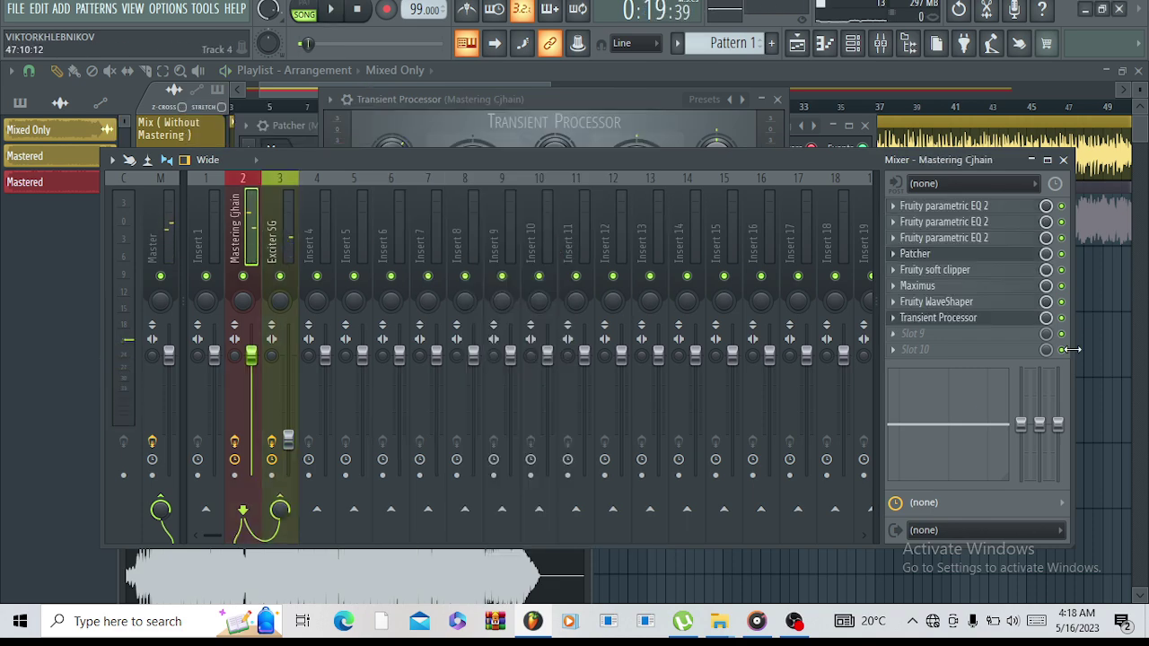
pyautogui.click(895, 350)
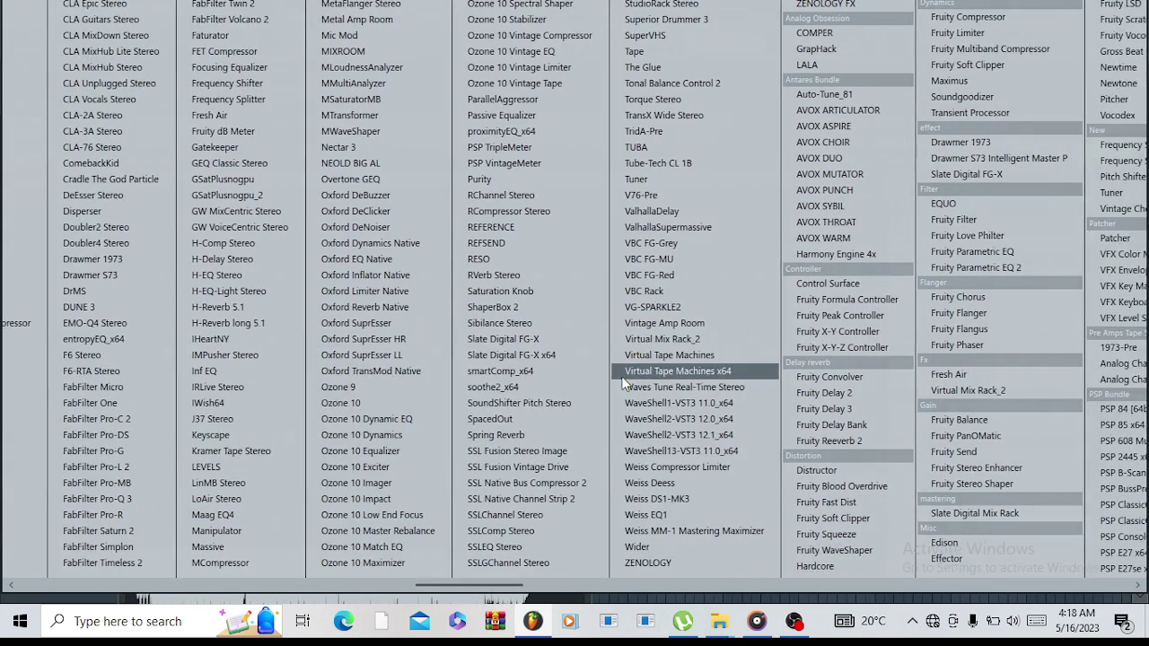
pyautogui.click(958, 32)
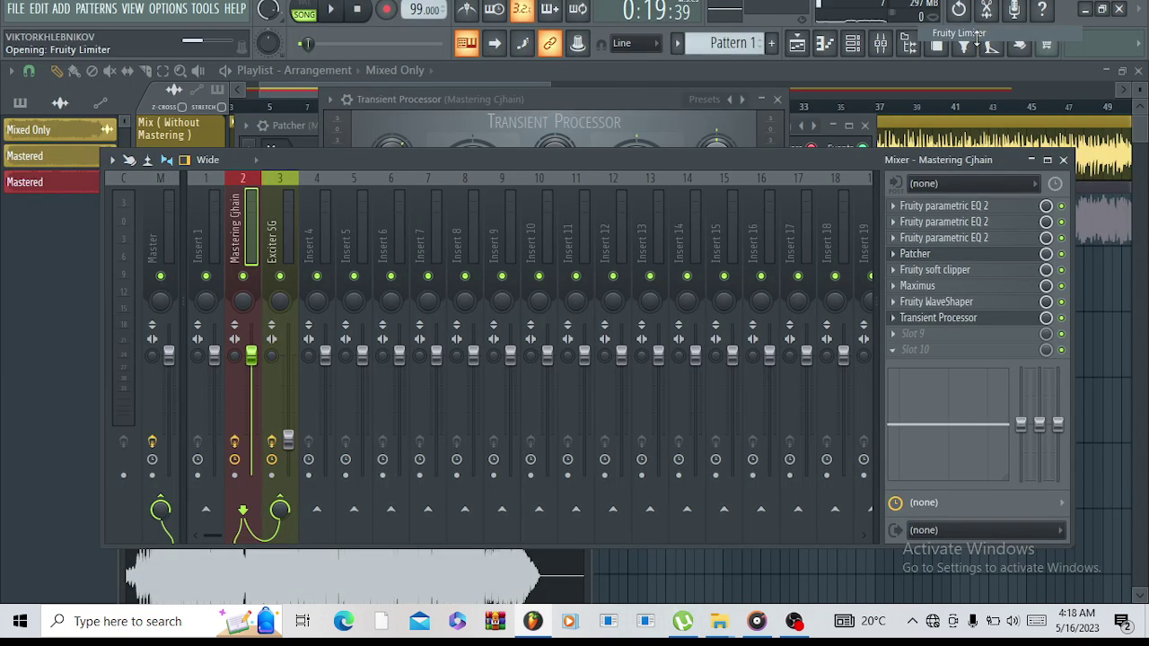
pyautogui.moveTo(521, 239); pyautogui.dragTo(530, 107)
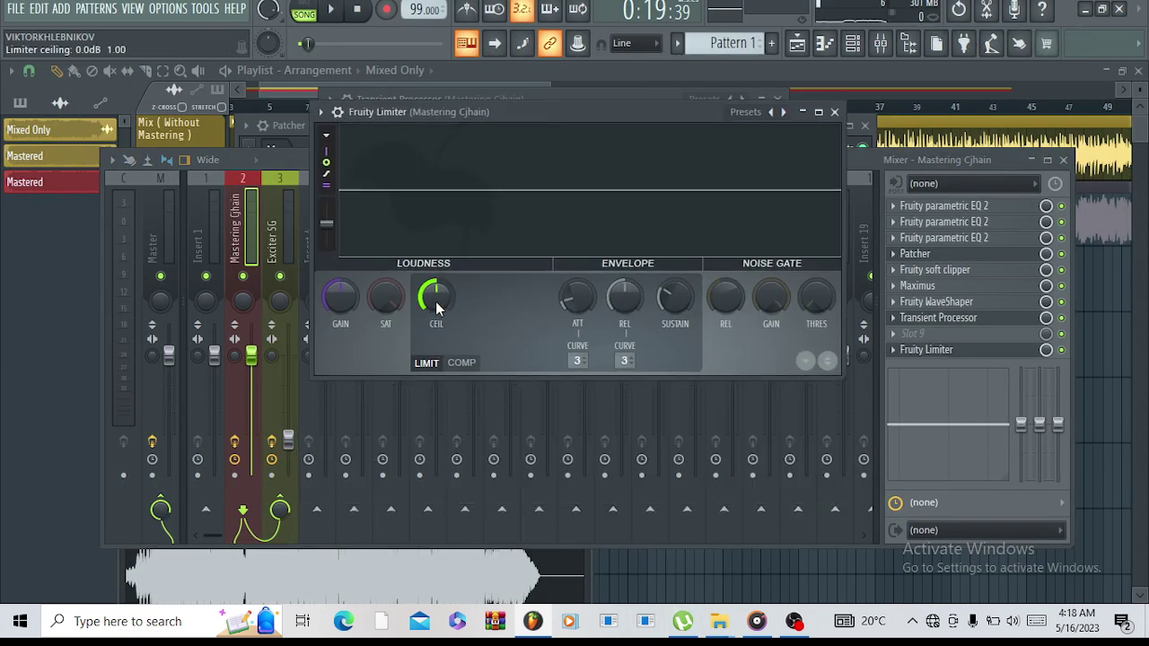
# Lower Fruity Limiter's ceiling slightly below 0 dB and raise its gain to 1.7 dB while listening to playback.
pyautogui.moveTo(435, 297); pyautogui.dragTo(435, 309)
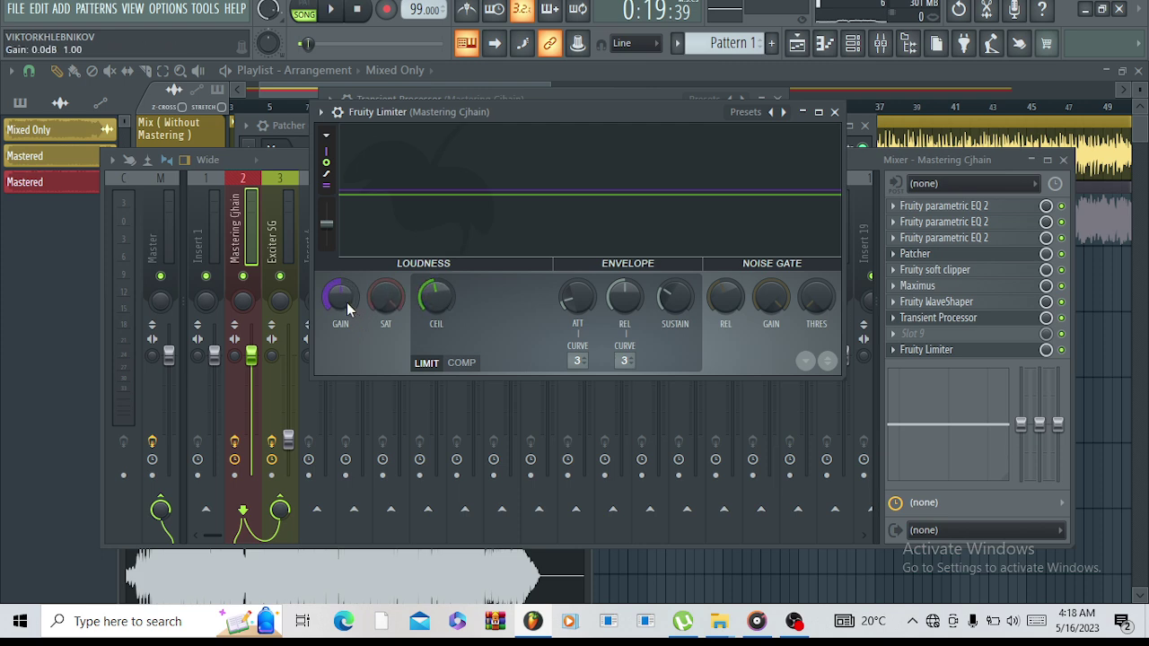
pyautogui.press('space')
pyautogui.moveTo(347, 302); pyautogui.dragTo(346, 293)
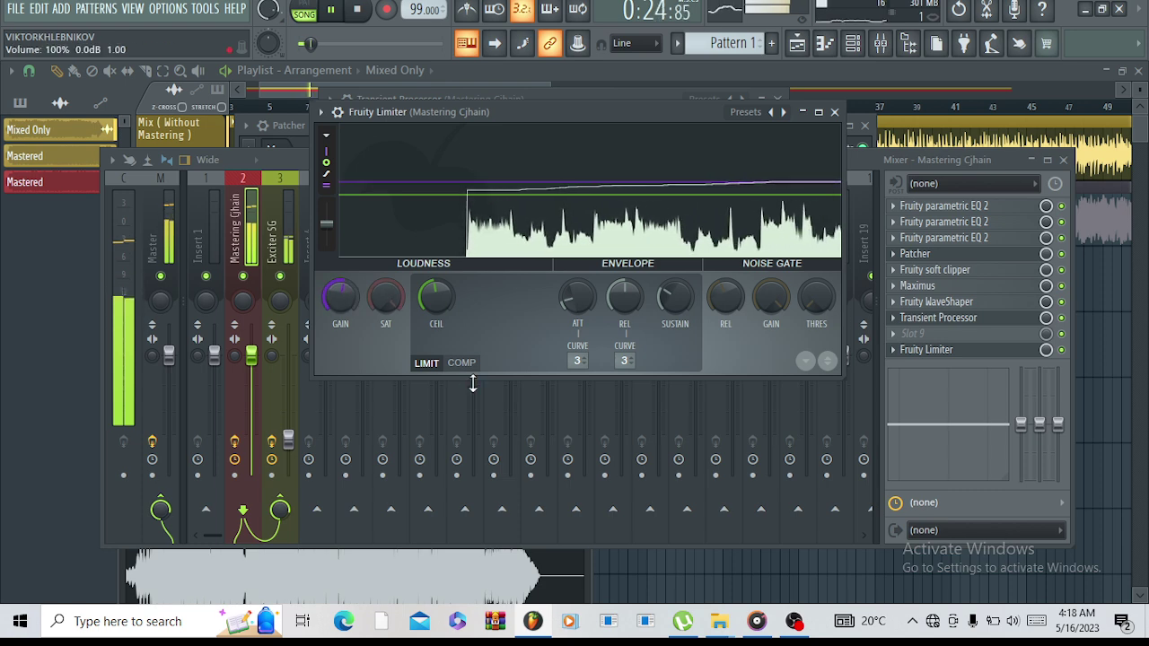
pyautogui.press('space')
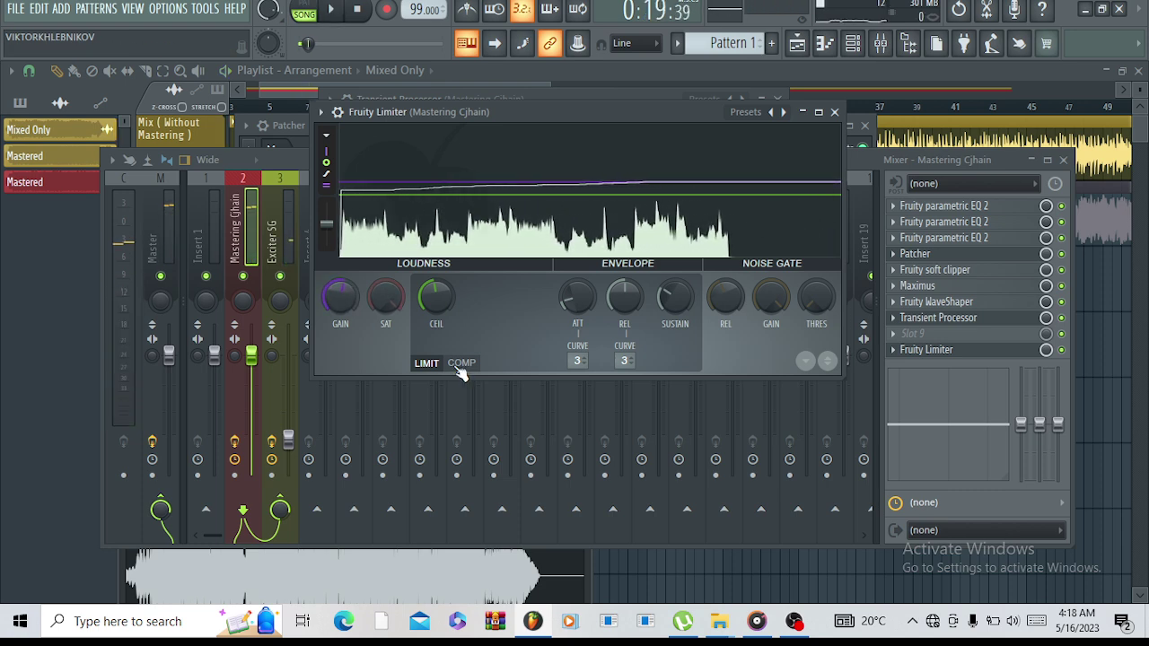
# Lower Fruity Limiter's compressor threshold, raise its knee and ratio, and increase the gain to 4.0 dB during playback.
pyautogui.click(460, 366)
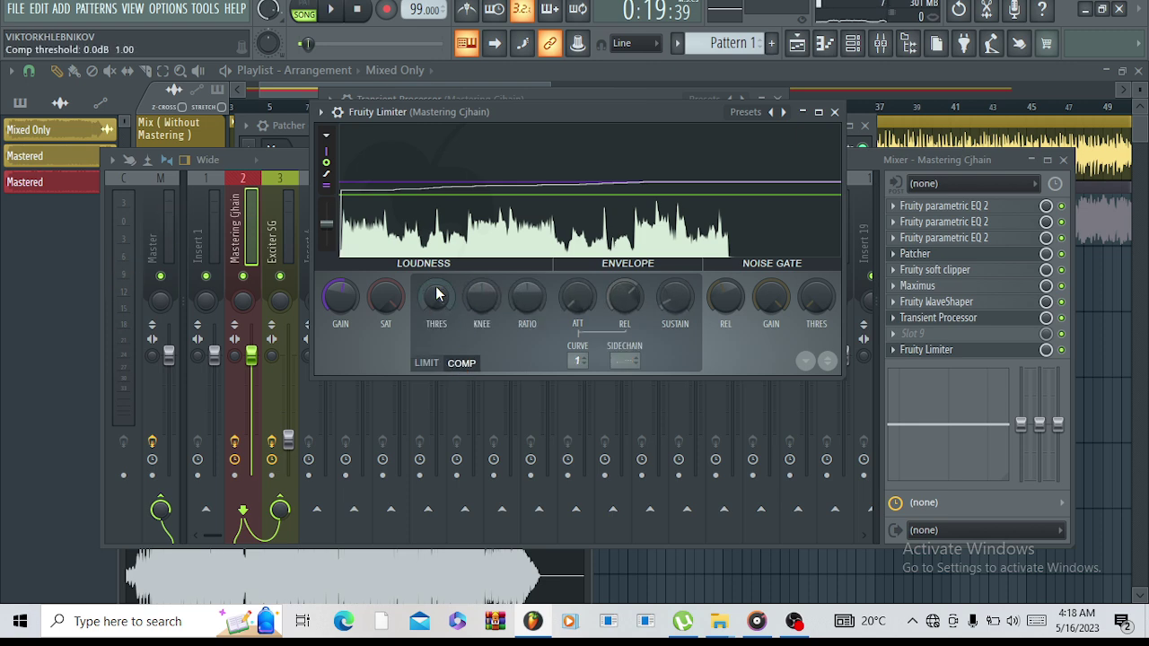
pyautogui.moveTo(436, 296)
pyautogui.mouseDown()
pyautogui.moveTo(436, 323)
pyautogui.moveTo(440, 296)
pyautogui.mouseUp()
pyautogui.press('space')
pyautogui.moveTo(527, 297)
pyautogui.mouseDown()
pyautogui.moveTo(527, 267)
pyautogui.moveTo(528, 298)
pyautogui.moveTo(482, 292)
pyautogui.moveTo(482, 280)
pyautogui.moveTo(528, 291)
pyautogui.mouseUp()
pyautogui.press('space')
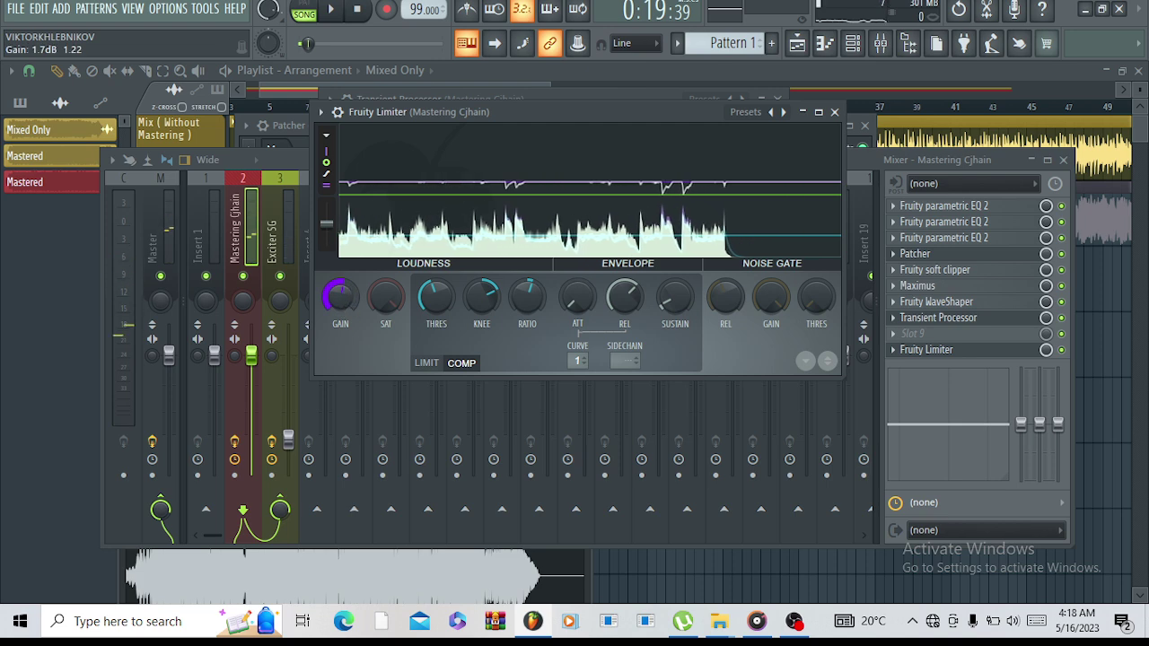
pyautogui.press('space')
pyautogui.moveTo(340, 297); pyautogui.dragTo(340, 287)
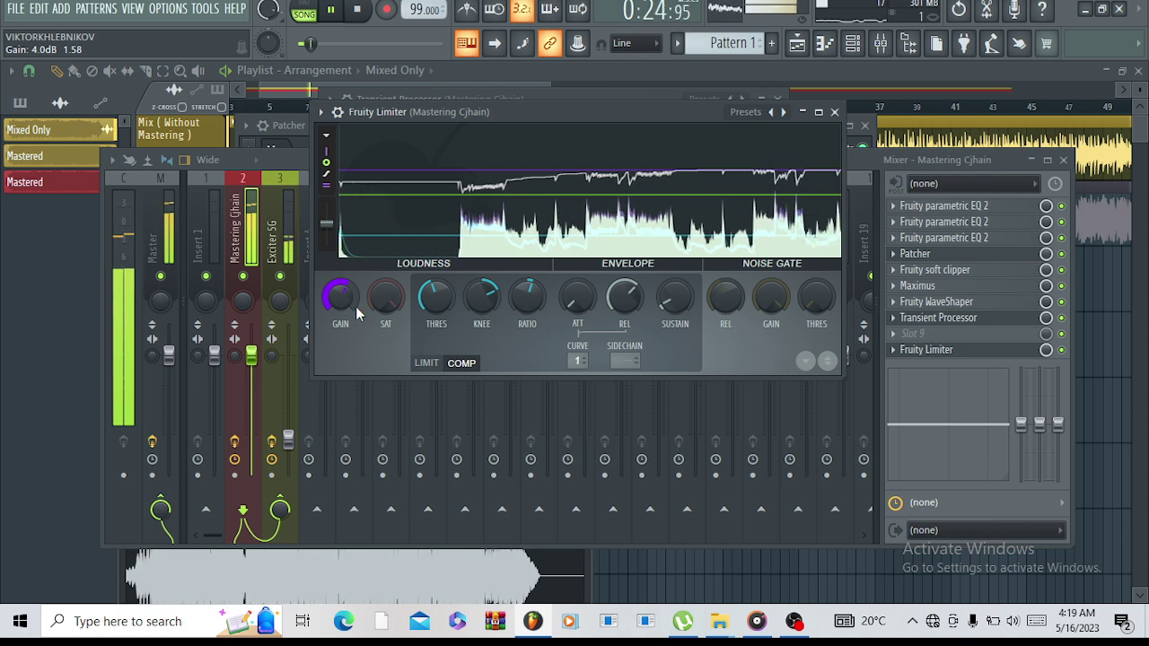
# Raise the system volume to 80 during playback, and move Fruity Limiter's window aside before closing it.
pyautogui.press('XF86AudioRaiseVolume')
pyautogui.press('XF86AudioRaiseVolume')
pyautogui.press('XF86AudioRaiseVolume')
pyautogui.press('XF86AudioRaiseVolume')
pyautogui.press('XF86AudioRaiseVolume')
pyautogui.press('XF86AudioRaiseVolume')
pyautogui.press('XF86AudioRaiseVolume')
pyautogui.press('XF86AudioRaiseVolume')
pyautogui.press('XF86AudioRaiseVolume')
pyautogui.press('XF86AudioRaiseVolume')
pyautogui.press('XF86AudioRaiseVolume')
pyautogui.press('XF86AudioRaiseVolume')
pyautogui.press('XF86AudioRaiseVolume')
pyautogui.press('XF86AudioRaiseVolume')
pyautogui.press('XF86AudioRaiseVolume')
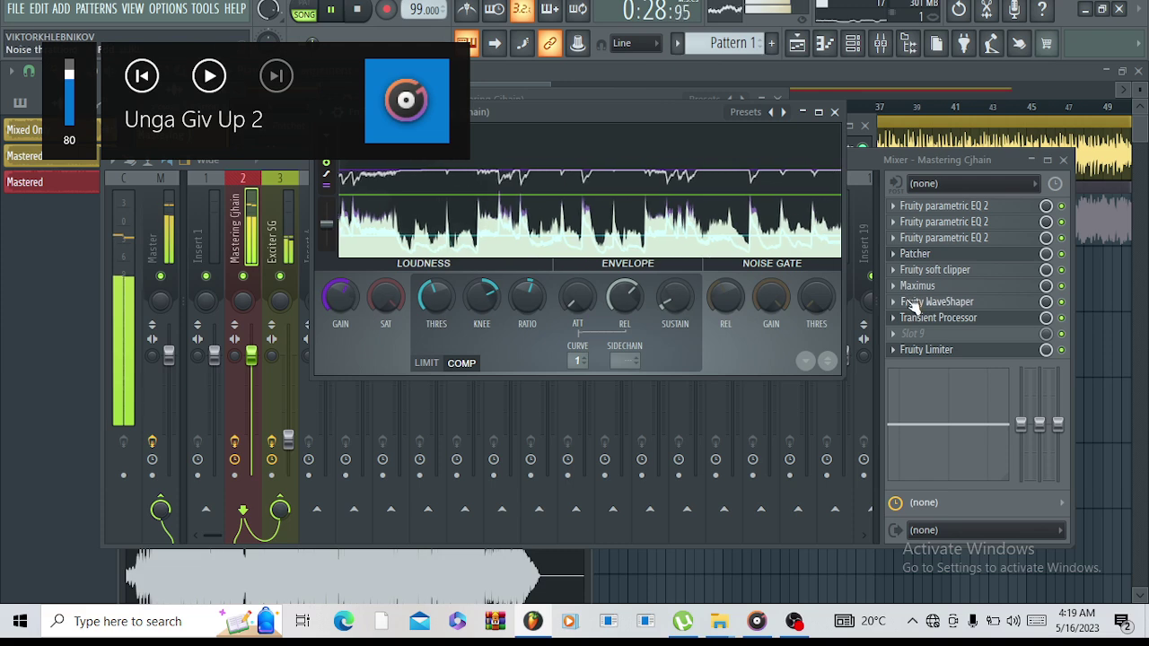
pyautogui.moveTo(566, 112); pyautogui.dragTo(652, 220)
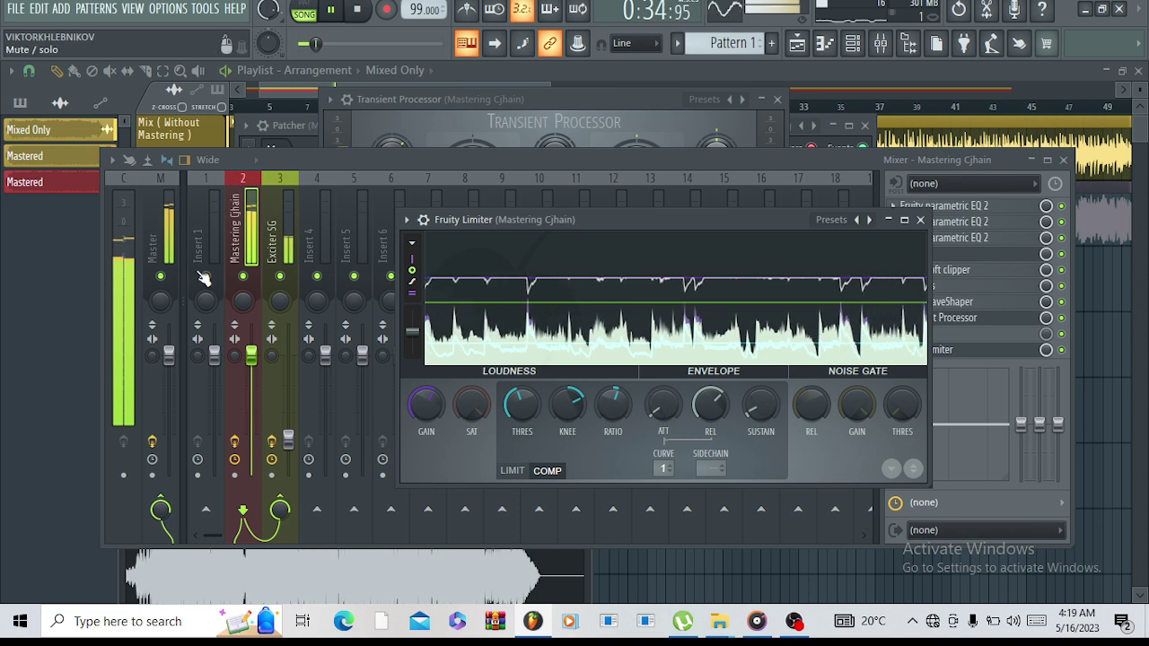
pyautogui.click(920, 219)
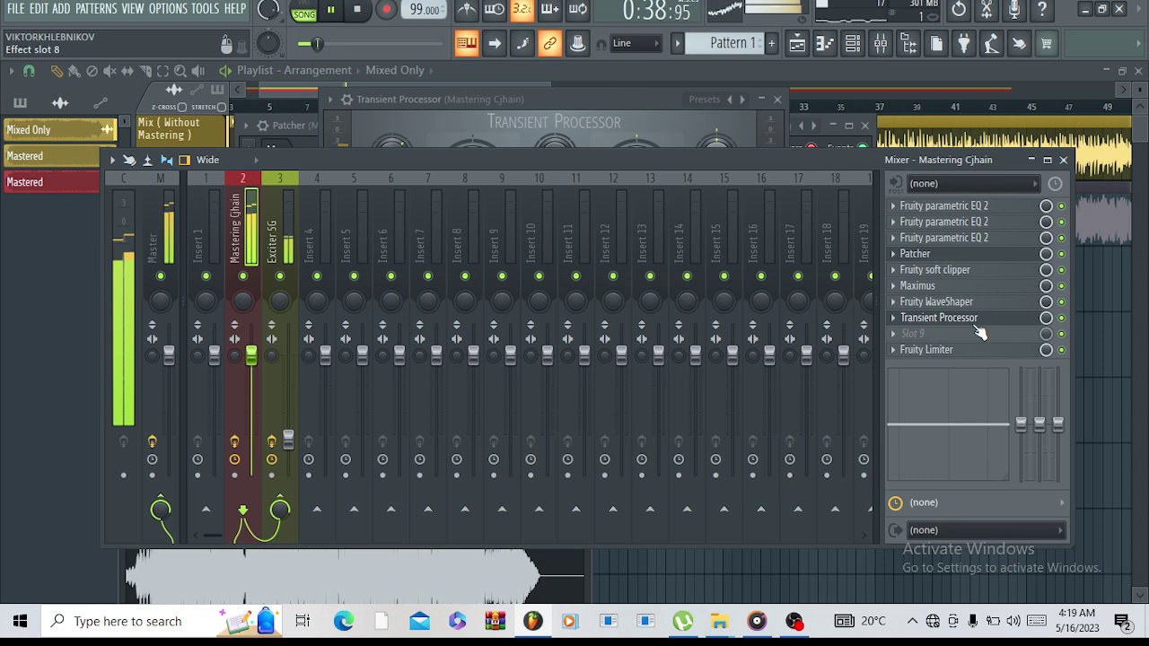
# Review the Maximus bands during playback, slightly raise the low and mid band gain, and close the plugin.
pyautogui.click(918, 285)
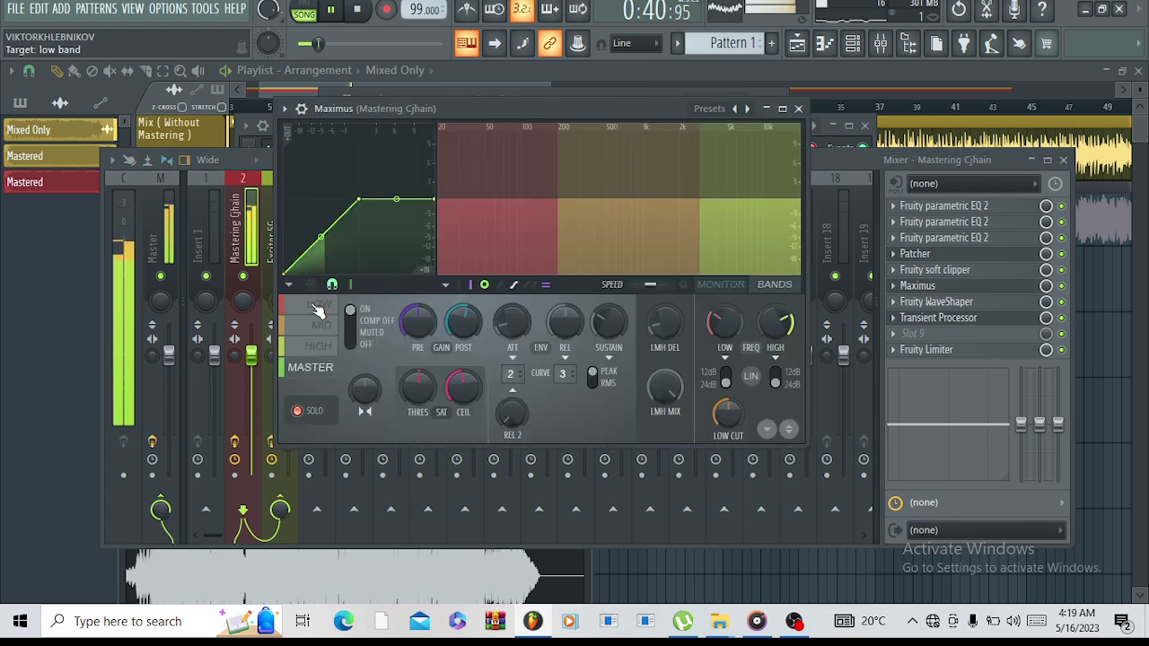
pyautogui.click(316, 305)
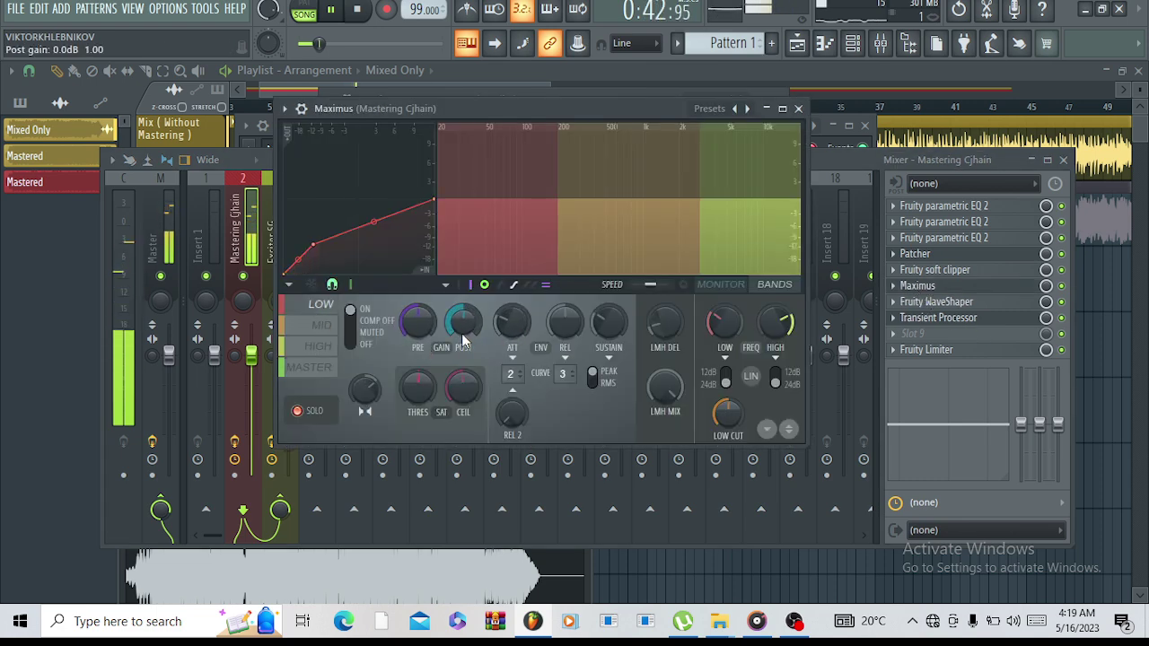
pyautogui.click(321, 330)
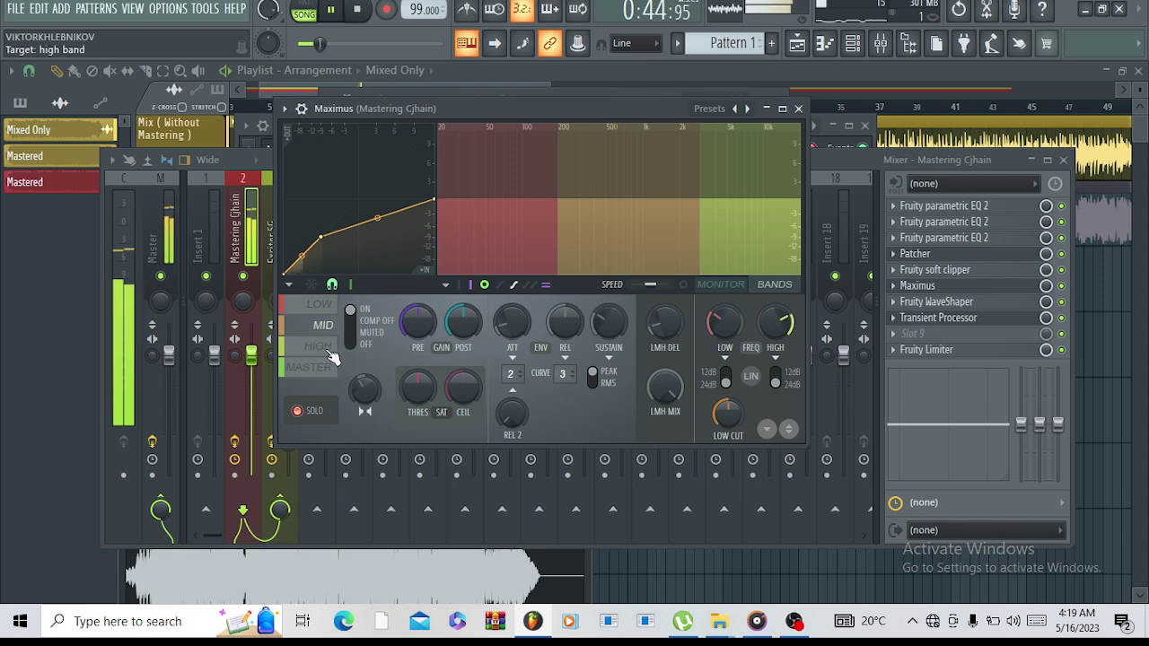
pyautogui.click(329, 354)
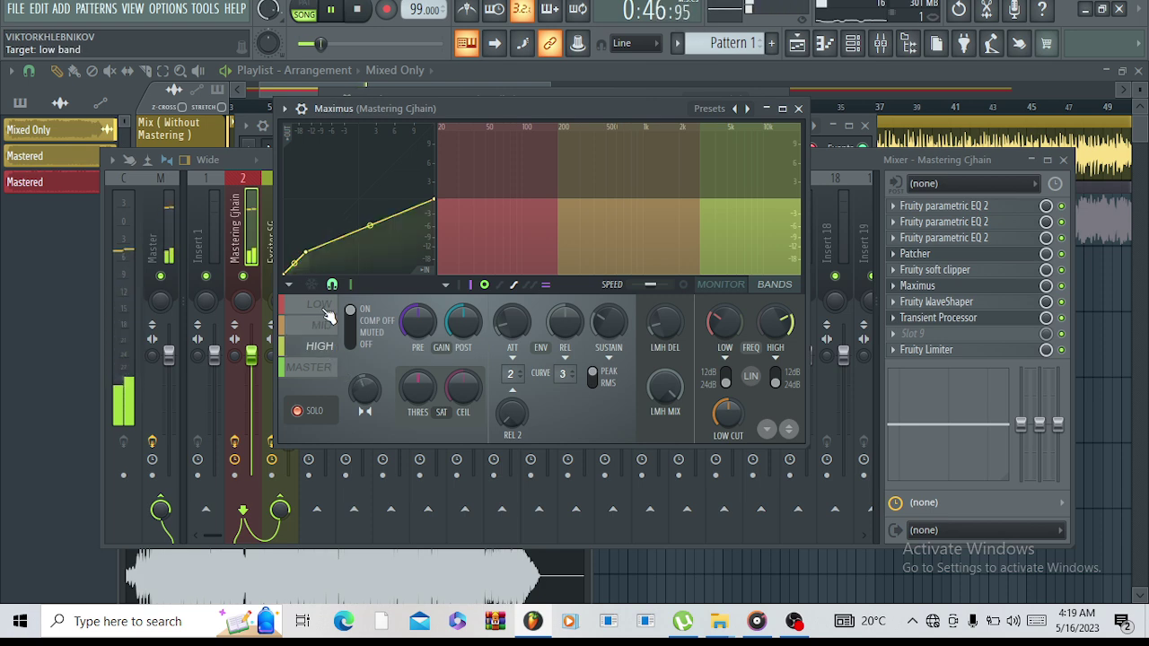
pyautogui.click(314, 314)
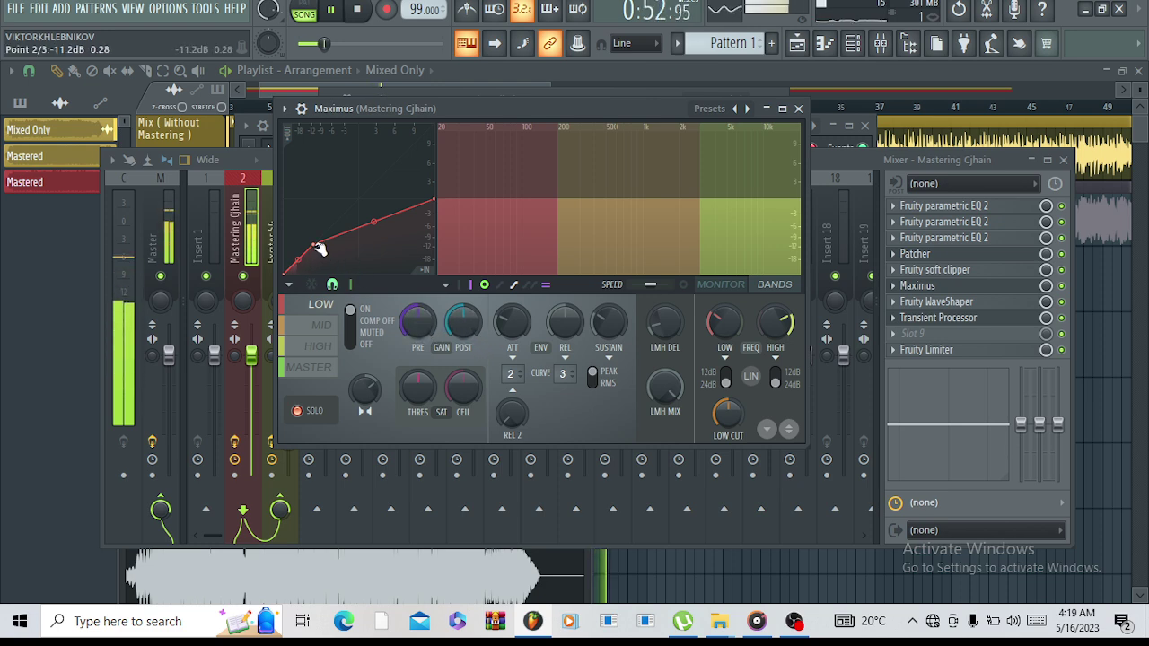
pyautogui.moveTo(421, 328); pyautogui.dragTo(409, 321)
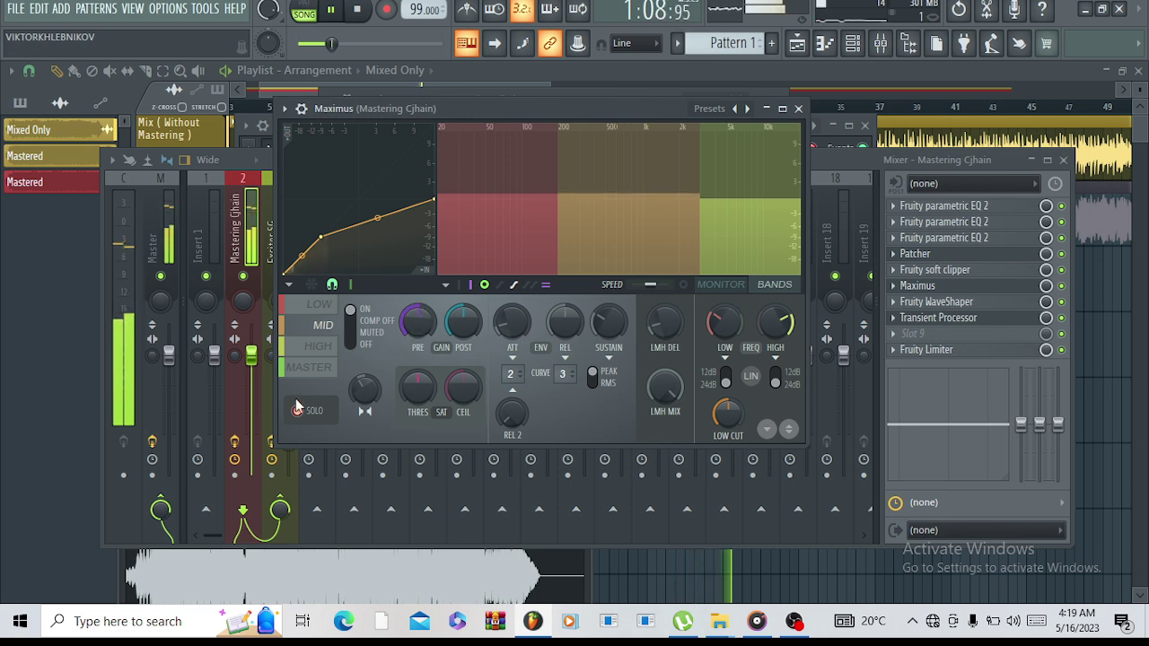
pyautogui.click(316, 370)
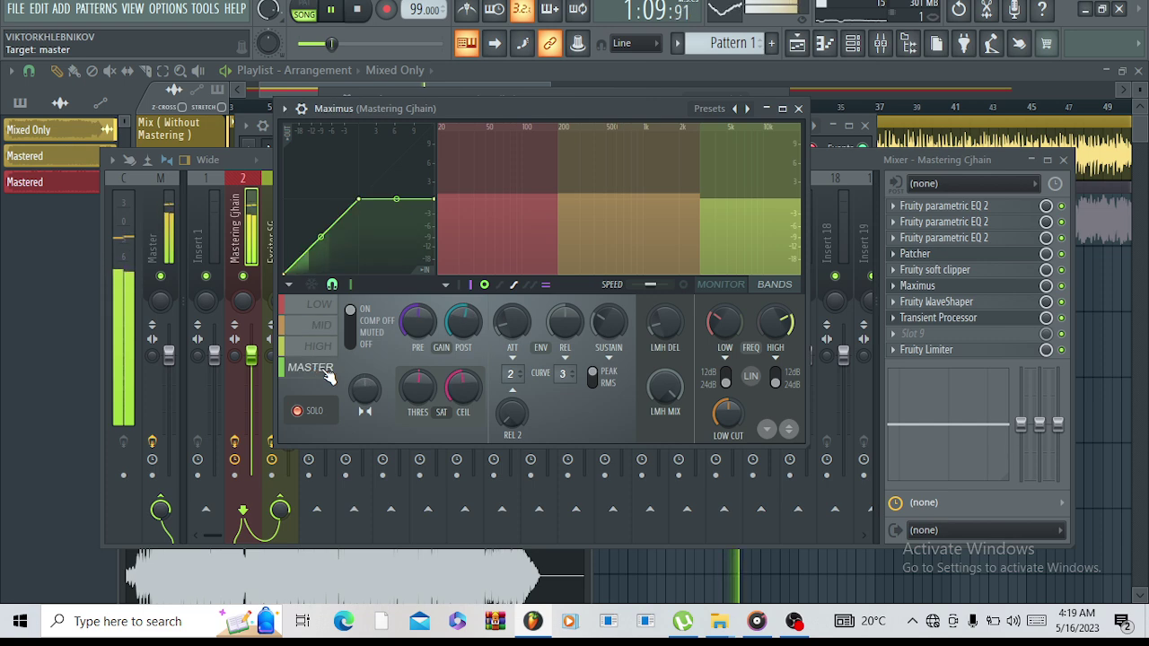
pyautogui.click(798, 107)
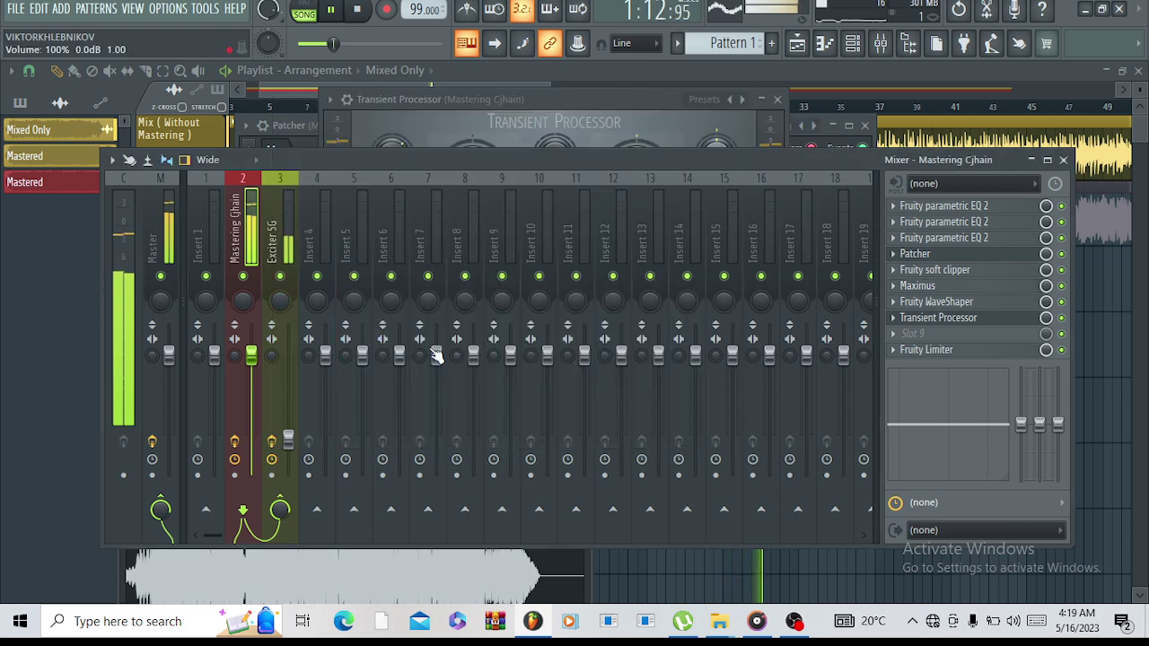
# Check the short-term and long-term loudness on the Master track's Meter Aim -10LUFS plugin.
pyautogui.click(152, 212)
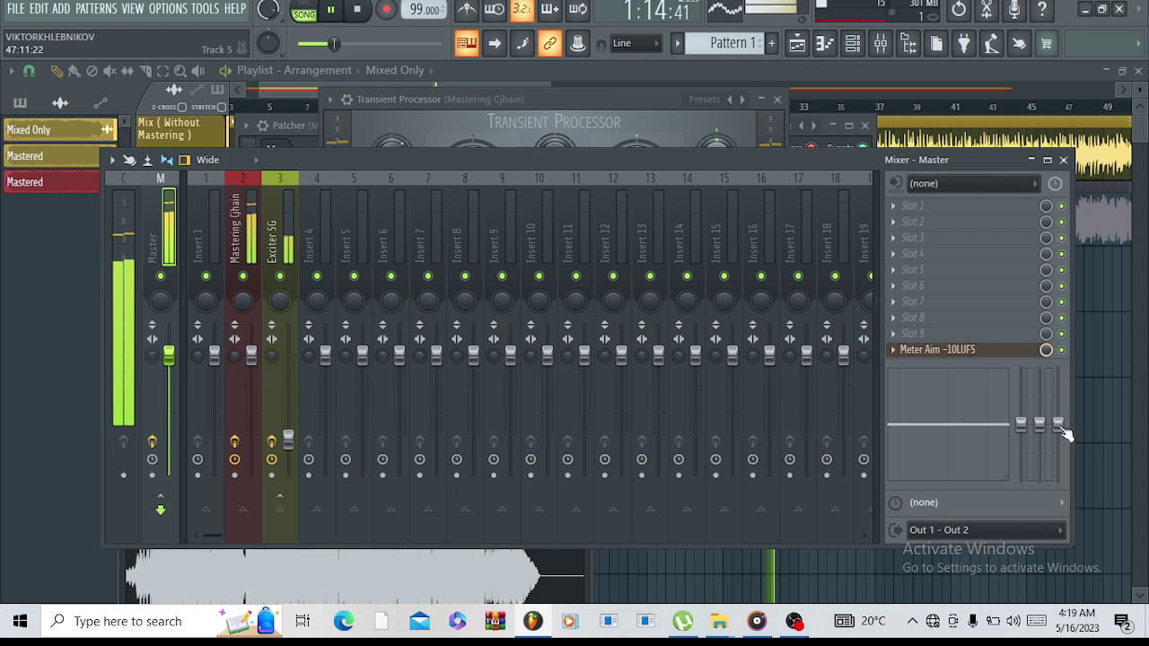
pyautogui.click(969, 351)
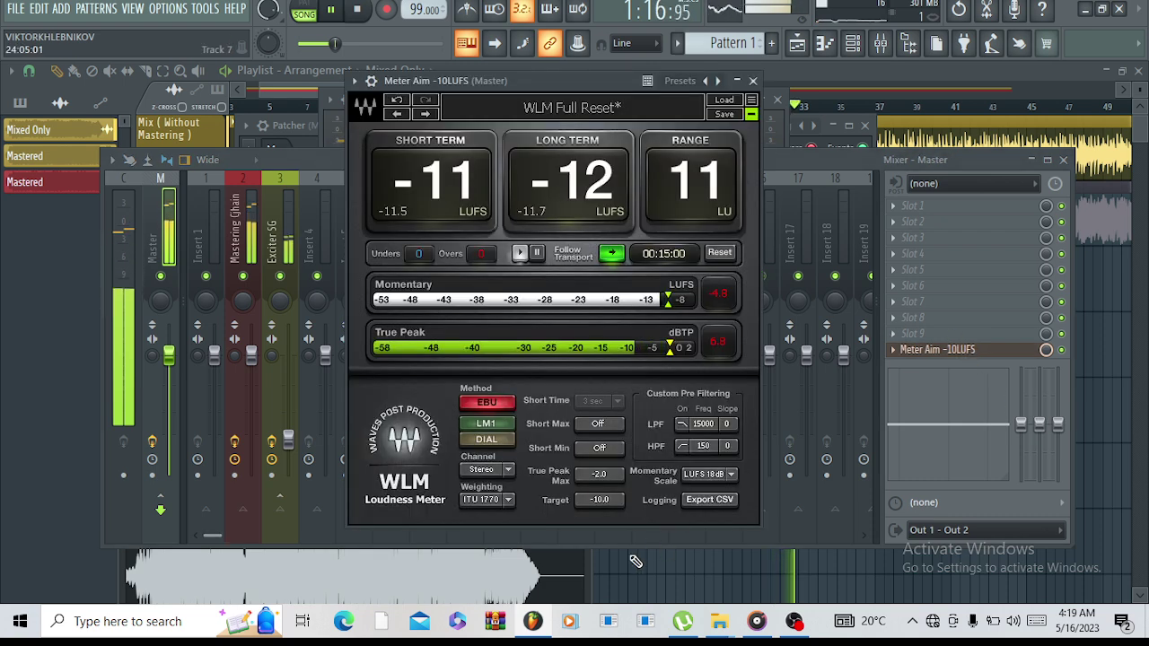
pyautogui.click(753, 81)
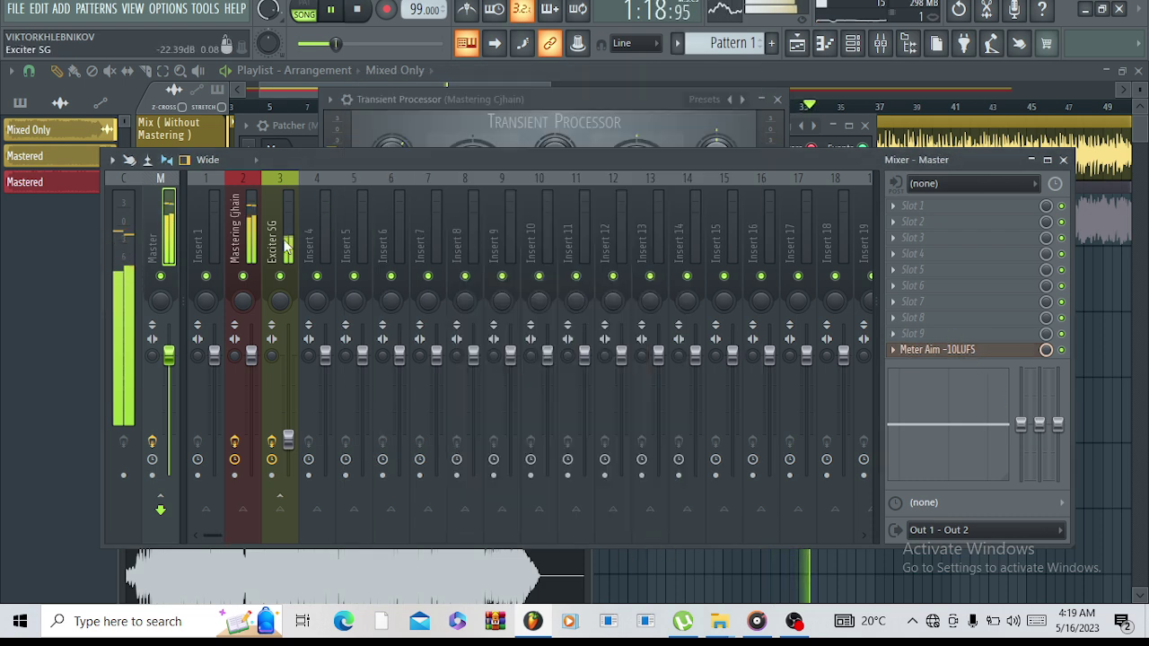
# Stop playback, load Fruity Blood Overdrive into slot 9 of the Mastering Cjhain track and reposition its window.
pyautogui.click(232, 252)
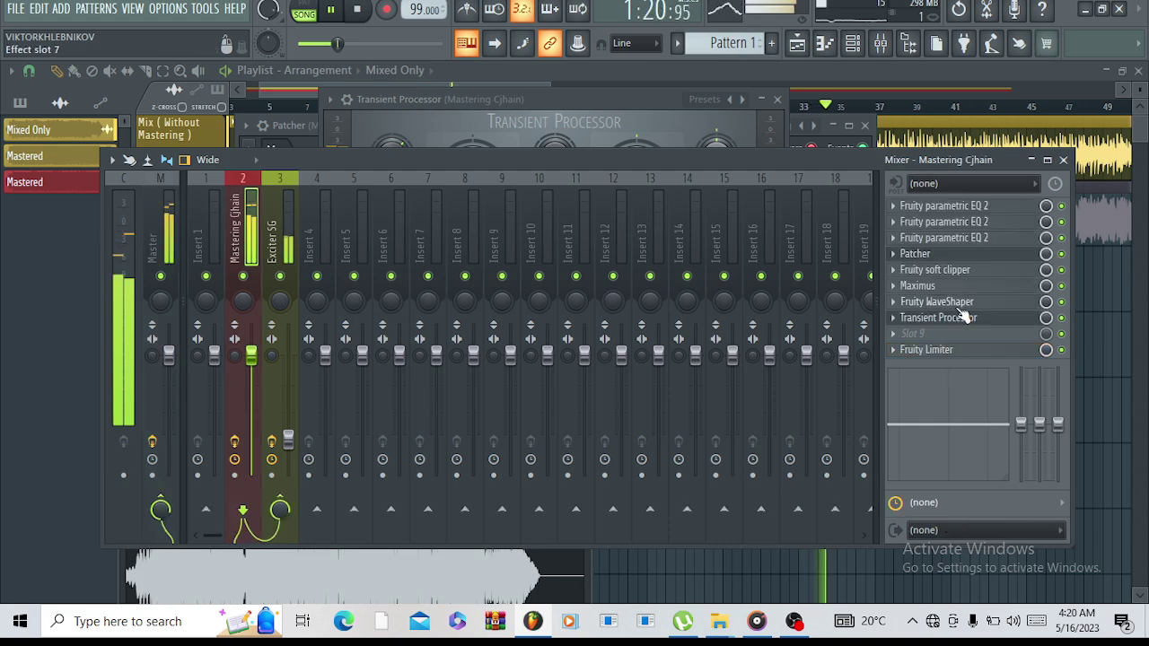
pyautogui.press('space')
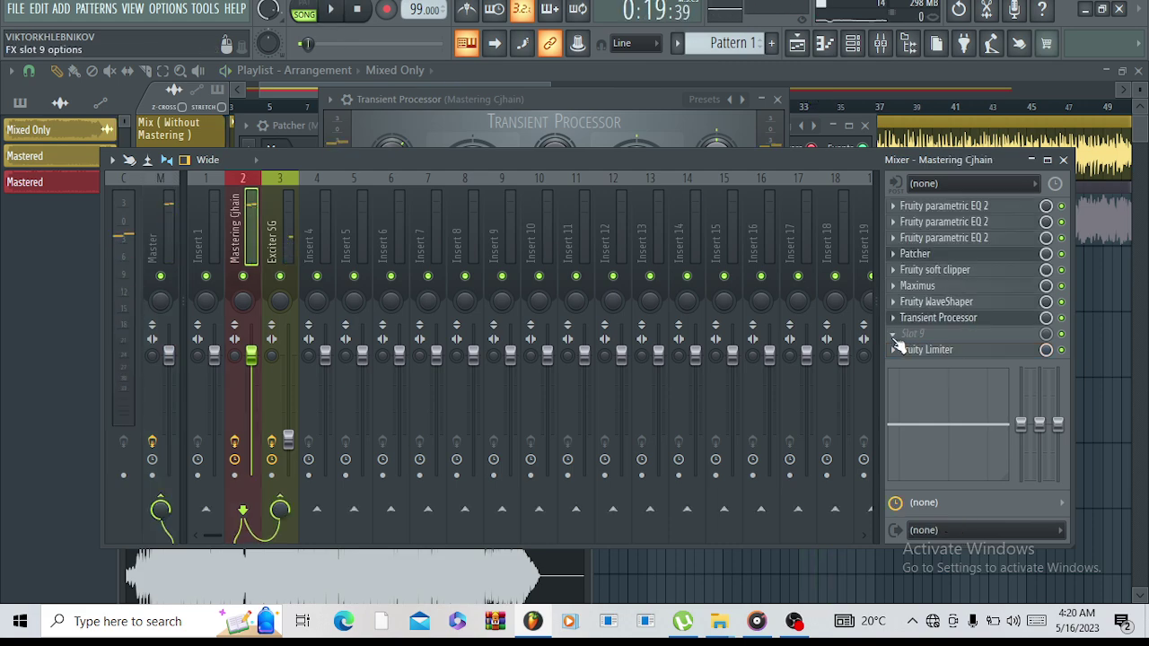
pyautogui.click(896, 340)
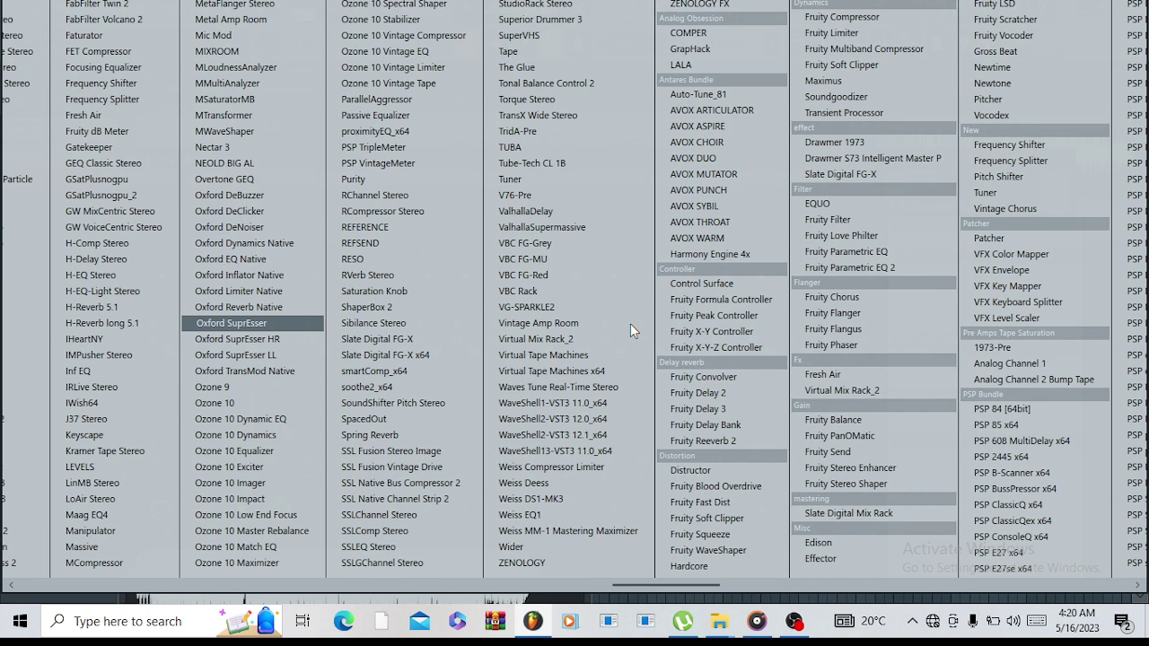
pyautogui.click(735, 490)
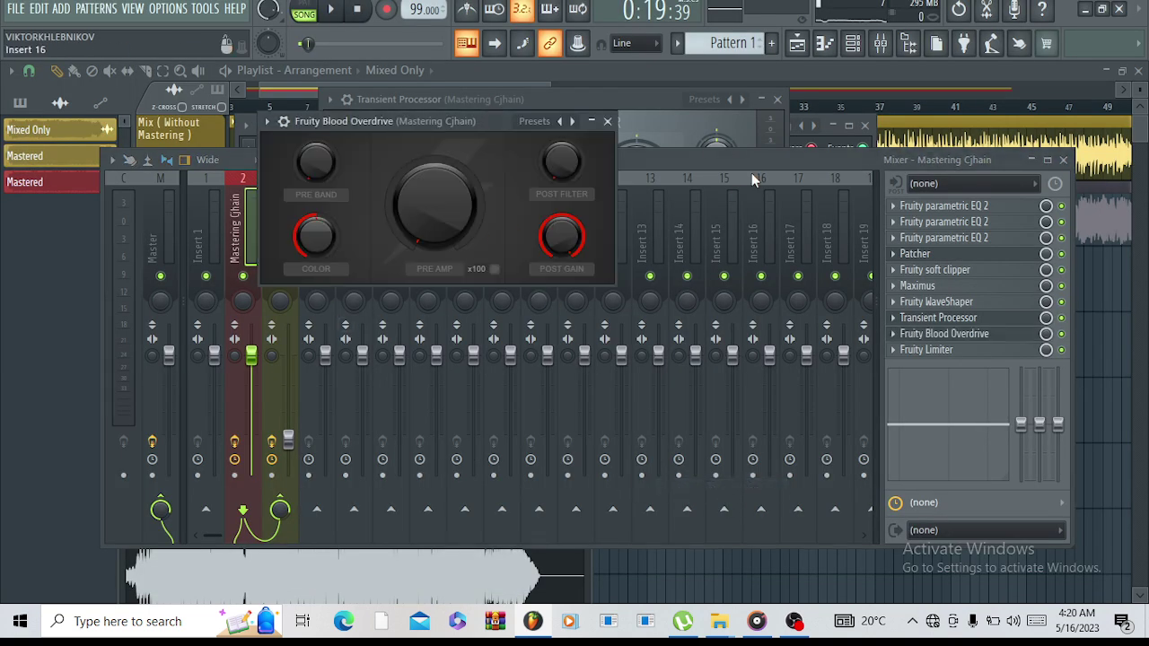
pyautogui.moveTo(489, 117); pyautogui.dragTo(590, 220)
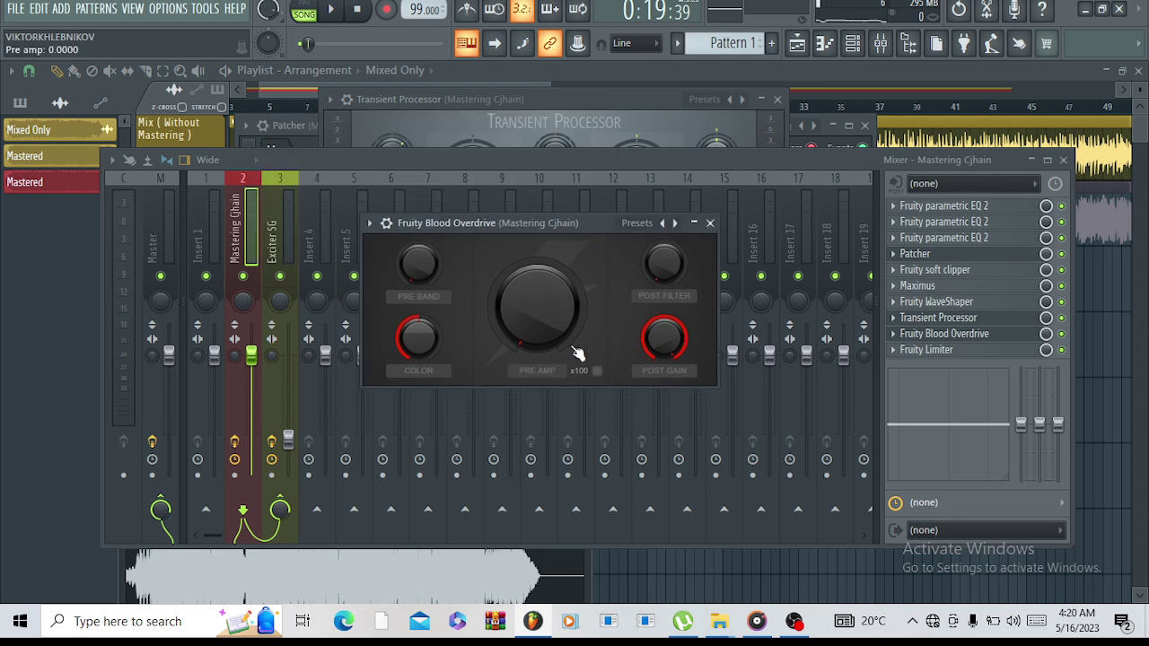
# Resume playback, lower Fruity Blood Overdrive's color and move the effect up to slot 5, directly before Fruity soft clipper.
pyautogui.press('space')
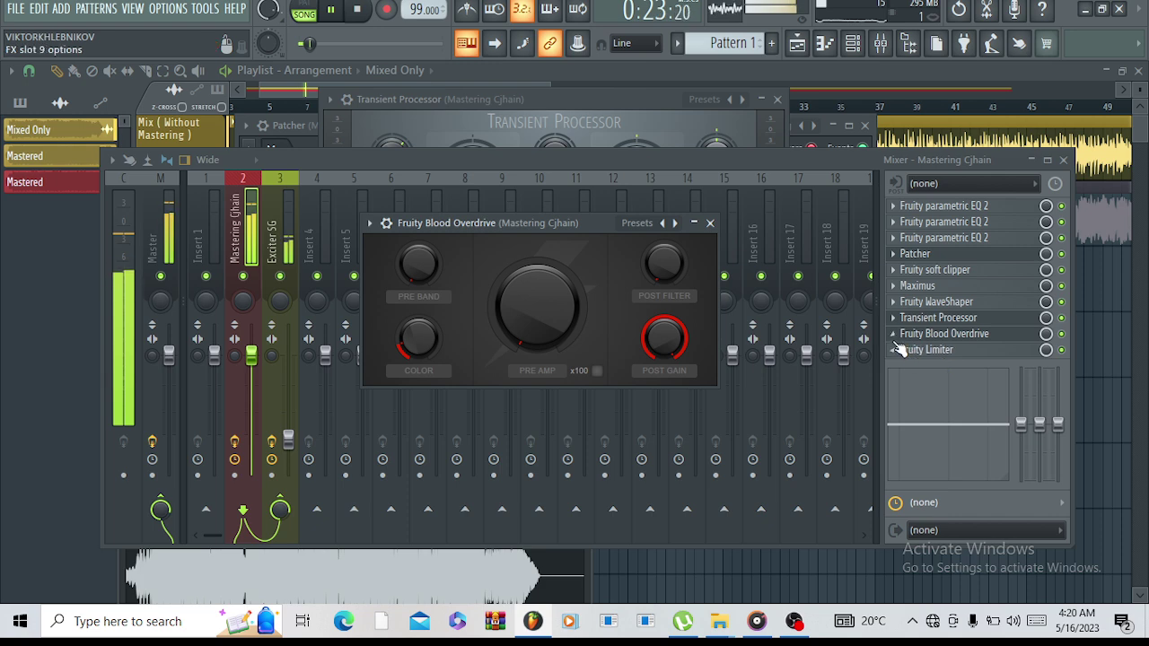
pyautogui.rightClick(901, 334)
pyautogui.click(952, 469)
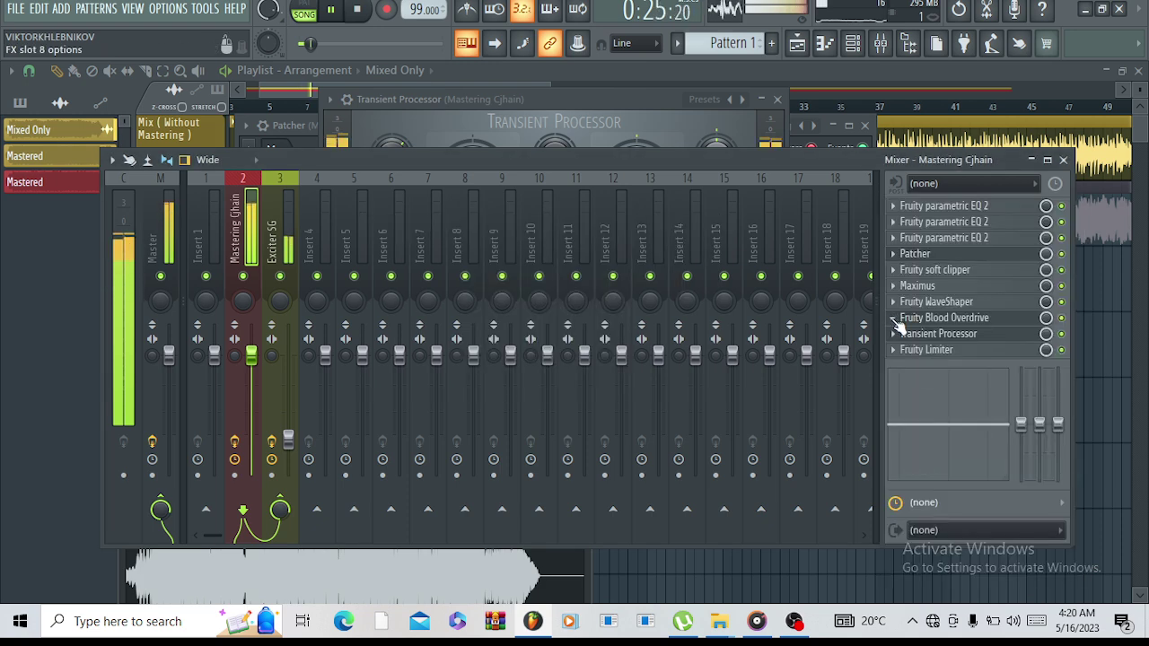
pyautogui.rightClick(898, 325)
pyautogui.click(951, 473)
pyautogui.rightClick(898, 324)
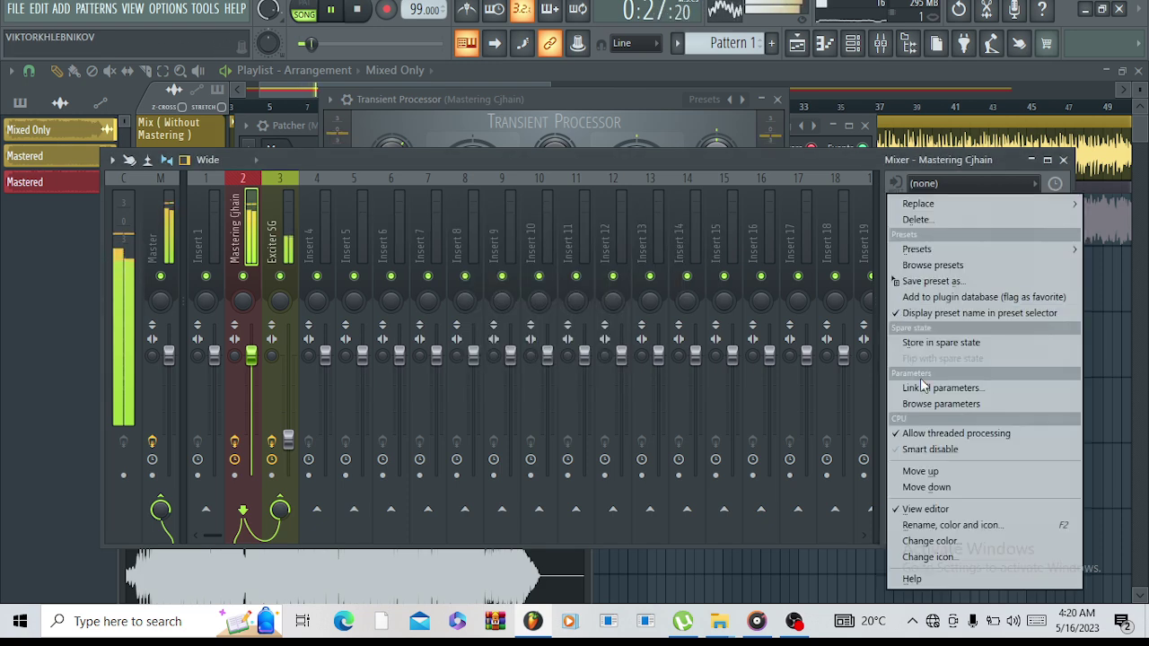
pyautogui.click(951, 474)
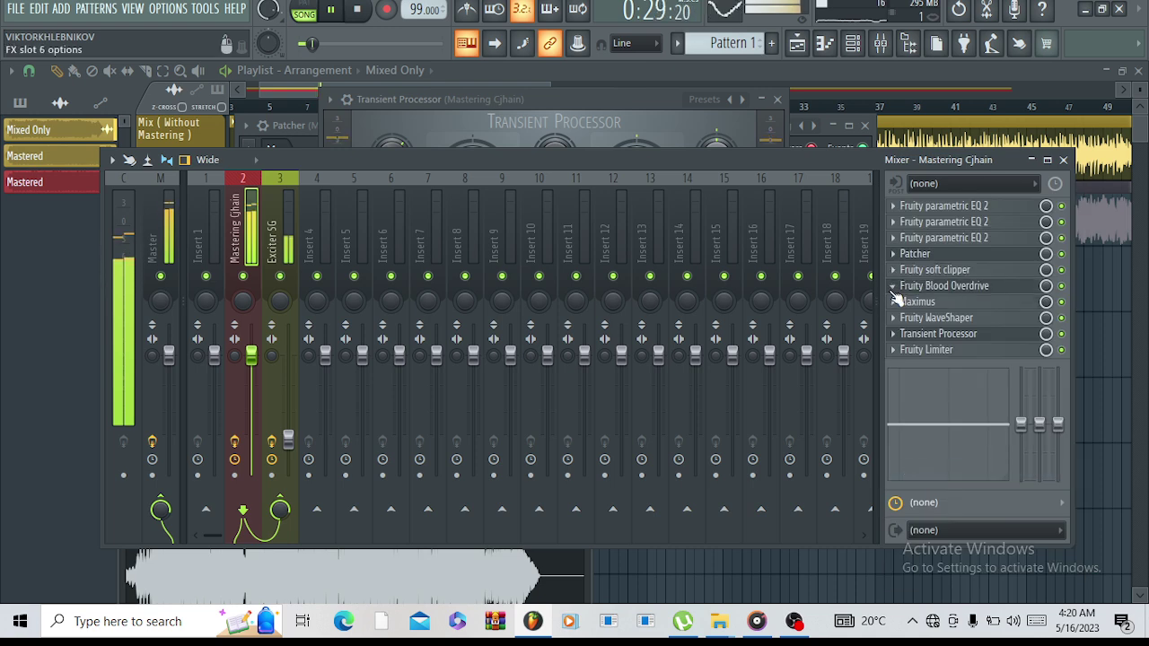
pyautogui.rightClick(896, 291)
pyautogui.click(963, 475)
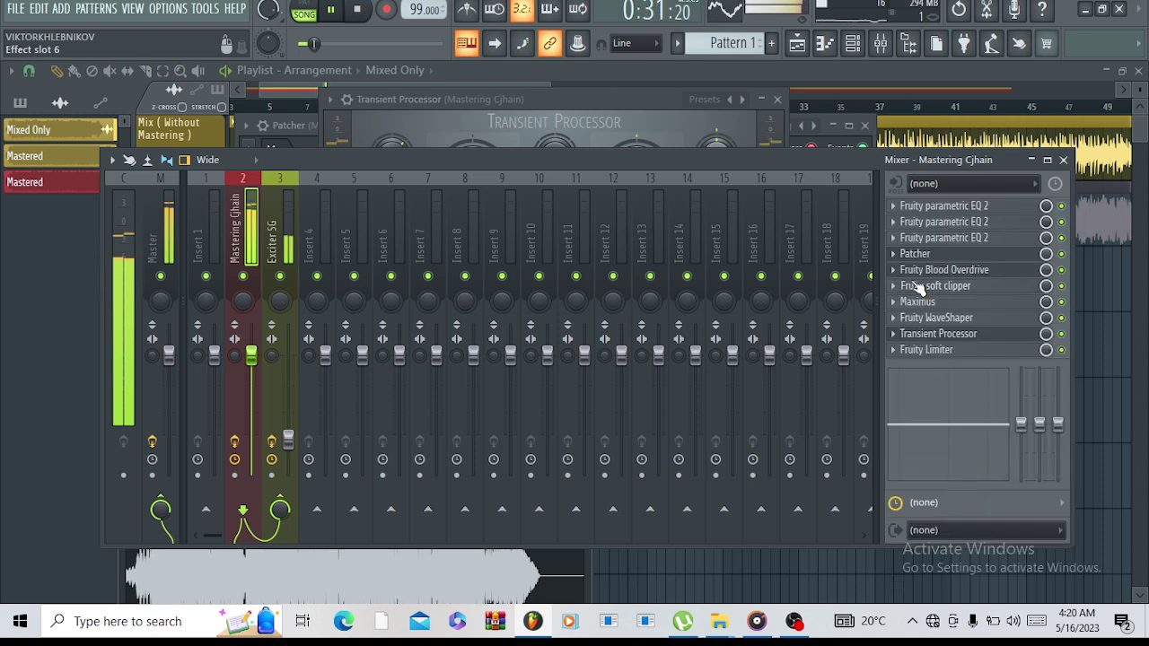
# Reopen Fruity Blood Overdrive, fine-tune very low pre band, color and pre amp amounts during playback, and close it.
pyautogui.click(916, 272)
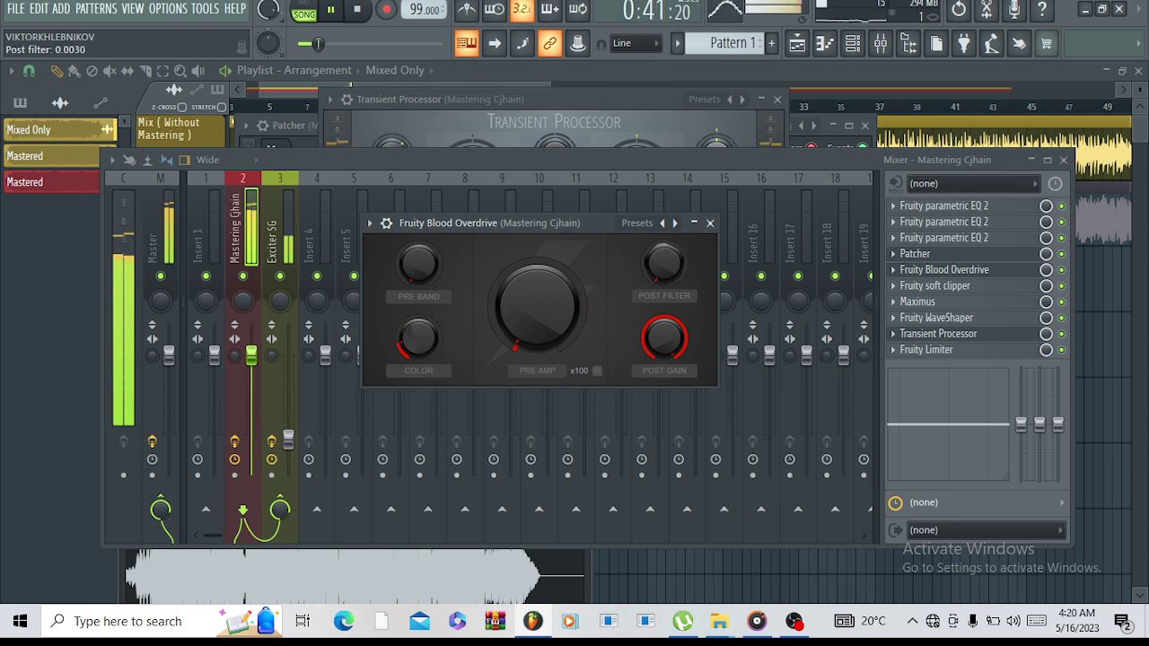
pyautogui.rightClick(665, 268)
pyautogui.click(600, 222)
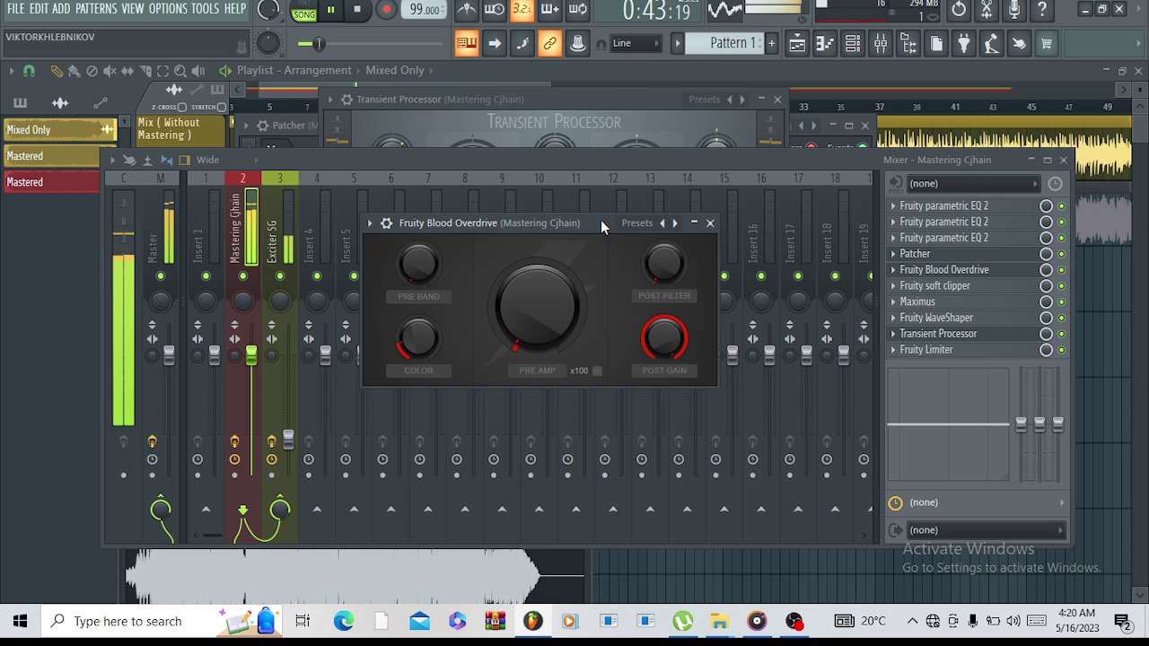
pyautogui.moveTo(412, 278); pyautogui.dragTo(412, 273)
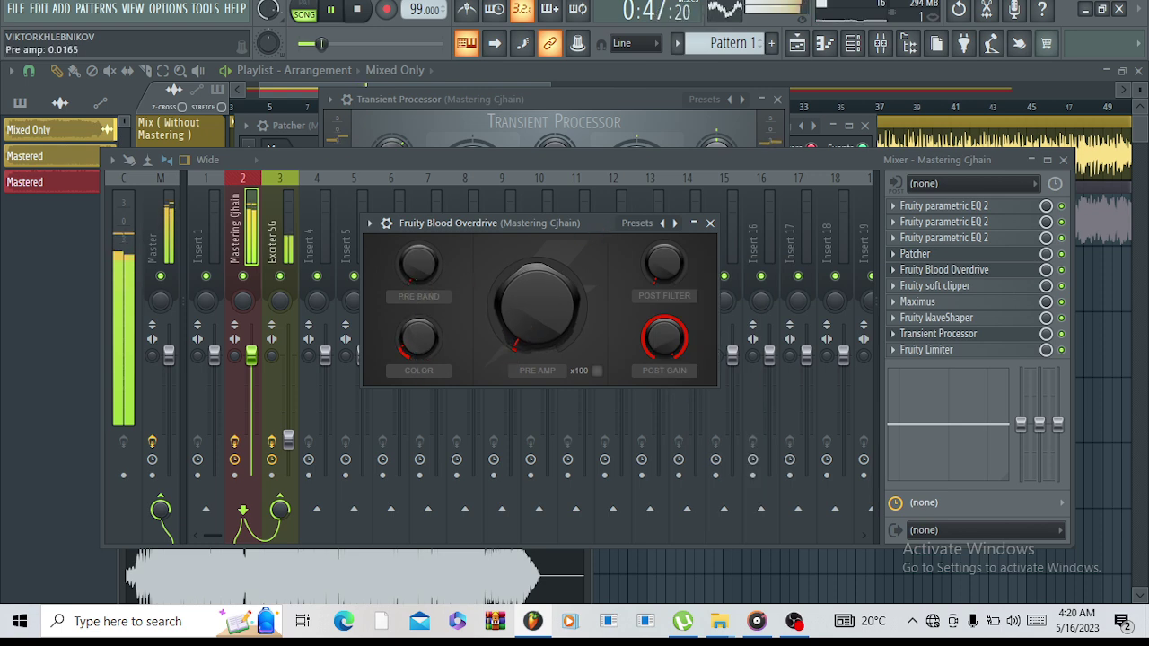
pyautogui.moveTo(536, 306); pyautogui.dragTo(536, 310)
pyautogui.click(710, 223)
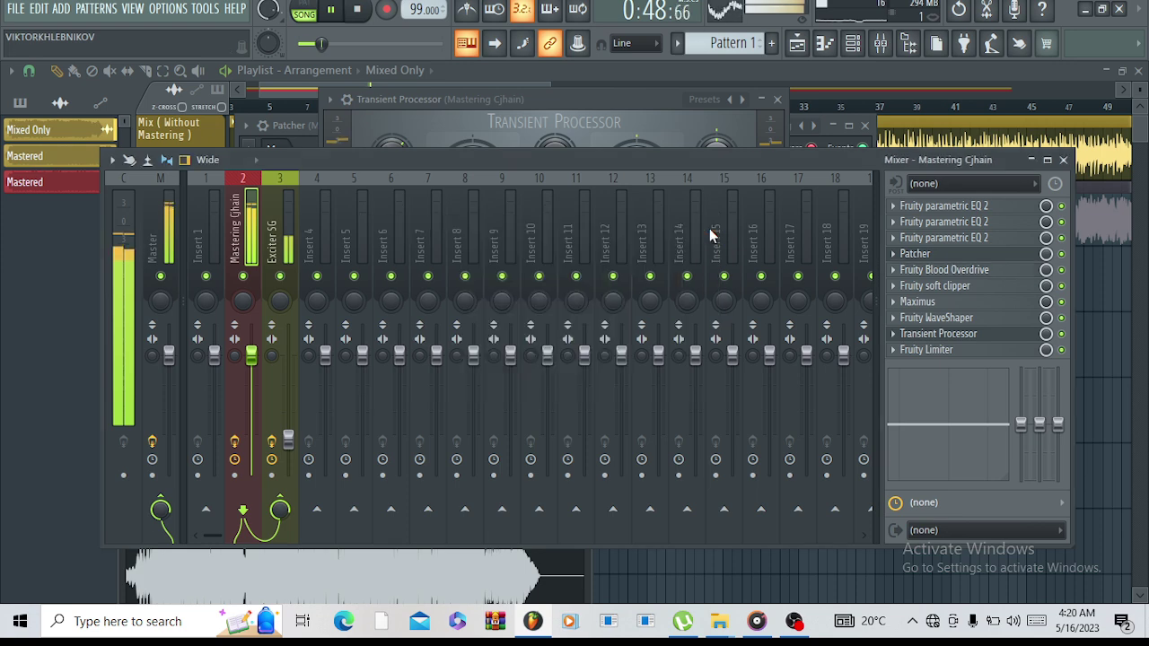
# Recheck the Master track's loudness with Blood Overdrive in the chain, using the WLM meter.
pyautogui.click(153, 193)
pyautogui.click(938, 352)
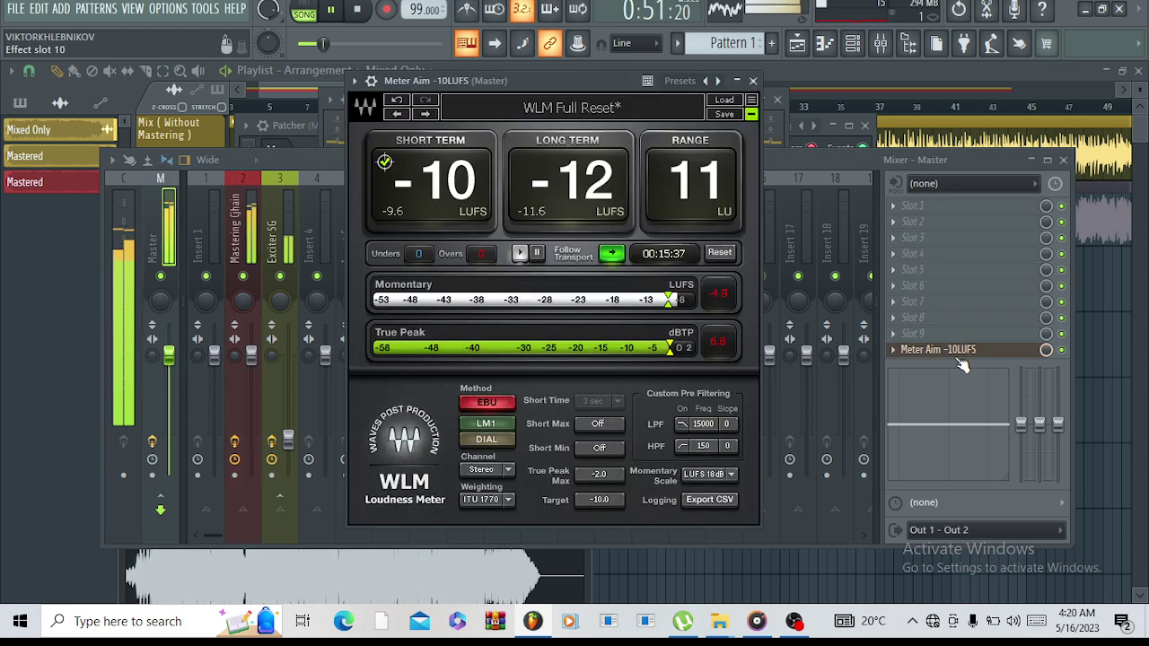
pyautogui.click(754, 81)
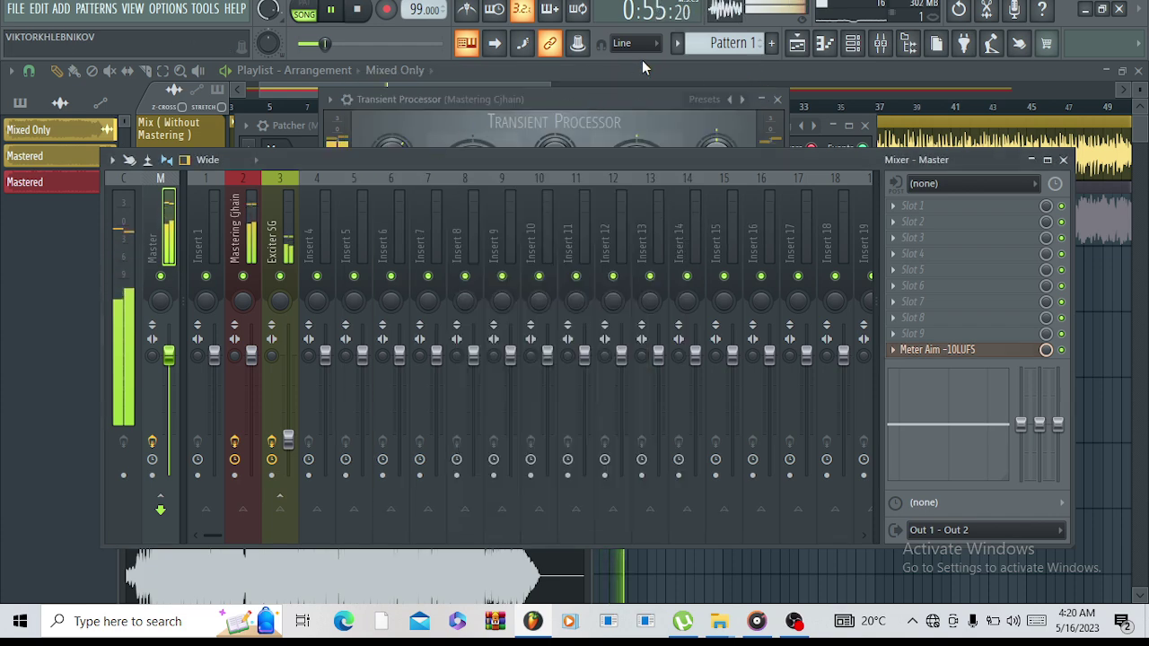
# Bring the playlist forward and create a volume automation clip for the Mixed Only audio clip.
pyautogui.click(503, 70)
pyautogui.moveTo(654, 90); pyautogui.dragTo(364, 57)
pyautogui.moveTo(291, 87); pyautogui.dragTo(172, 87)
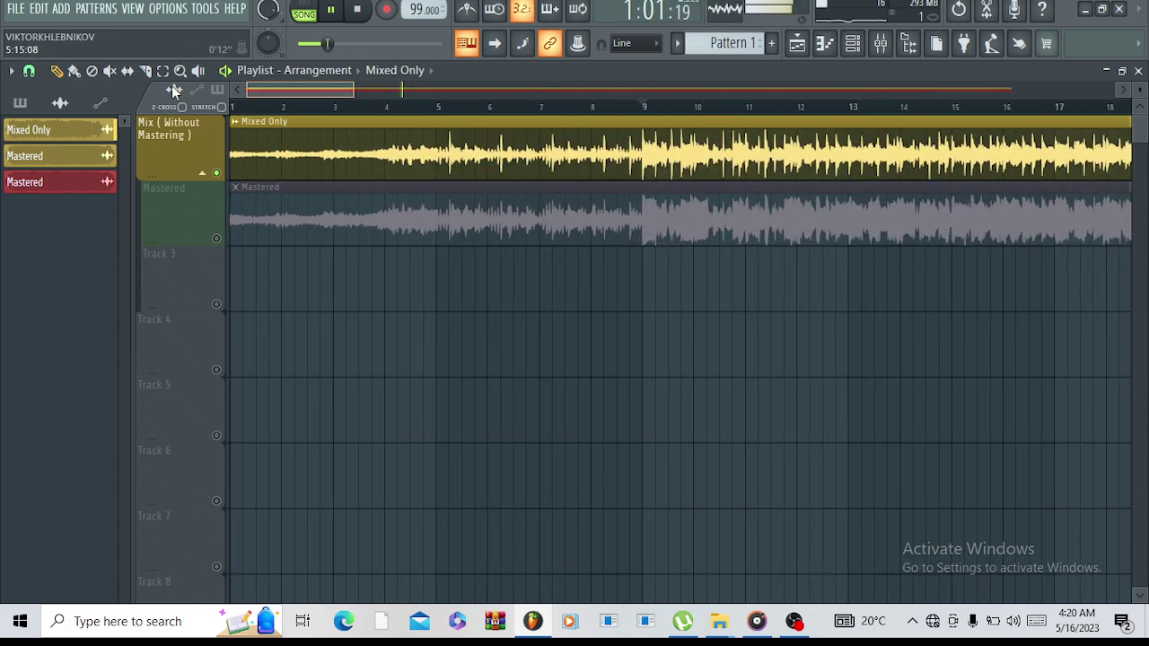
pyautogui.click(235, 121)
pyautogui.moveTo(449, 262)
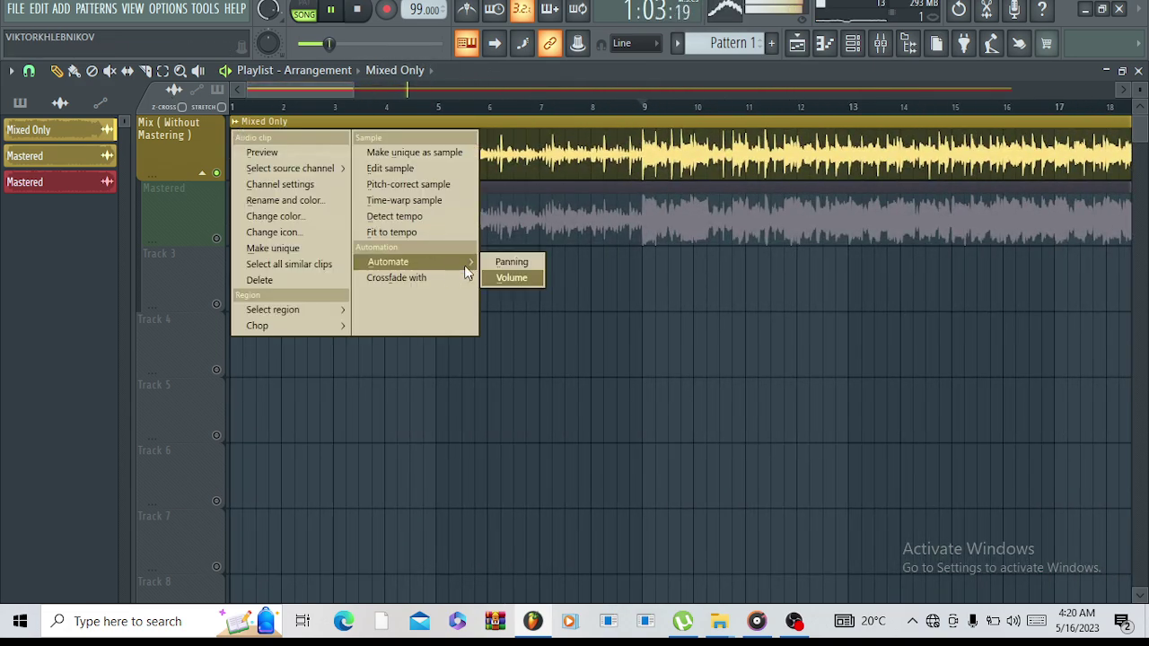
pyautogui.click(501, 281)
# Lower the final volume automation point of Mixed Only to zero and bend the last segment into a curved fade-out.
pyautogui.moveTo(355, 89); pyautogui.dragTo(241, 92)
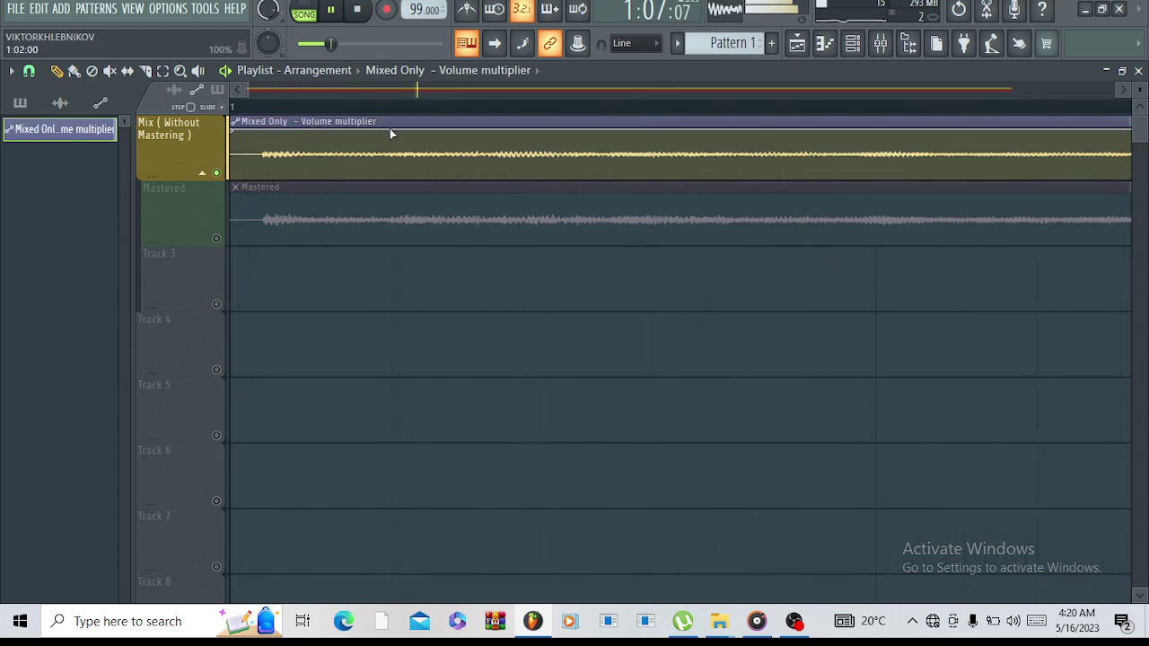
pyautogui.moveTo(233, 131); pyautogui.dragTo(1028, 97)
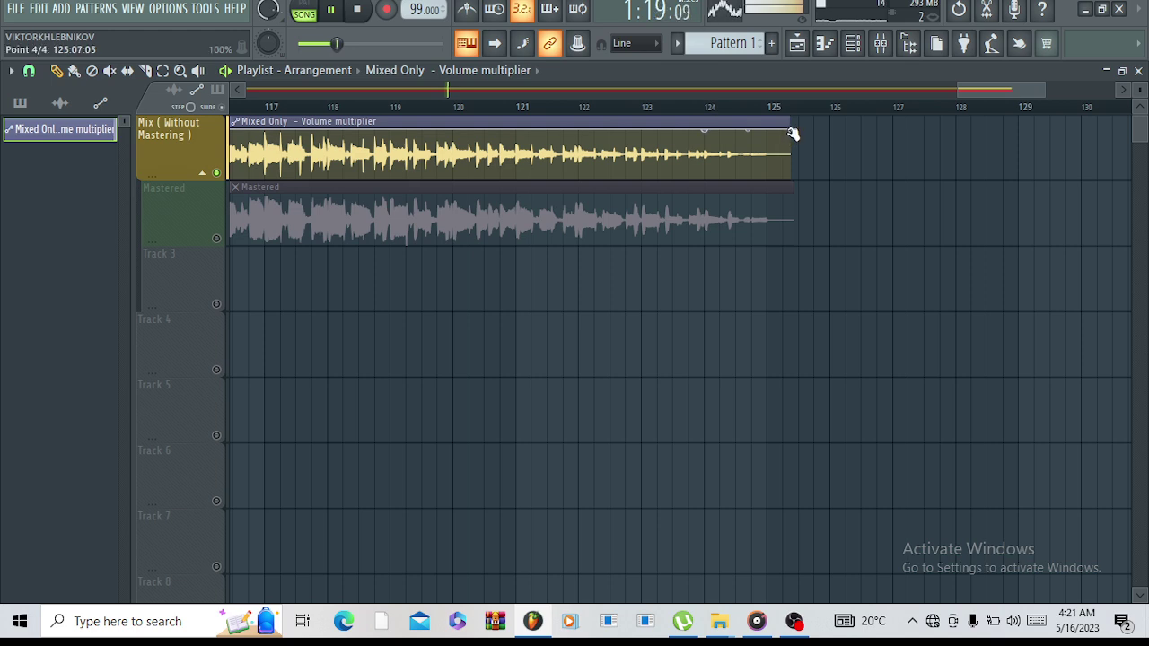
pyautogui.moveTo(791, 132); pyautogui.dragTo(795, 230)
pyautogui.moveTo(749, 156); pyautogui.dragTo(749, 133)
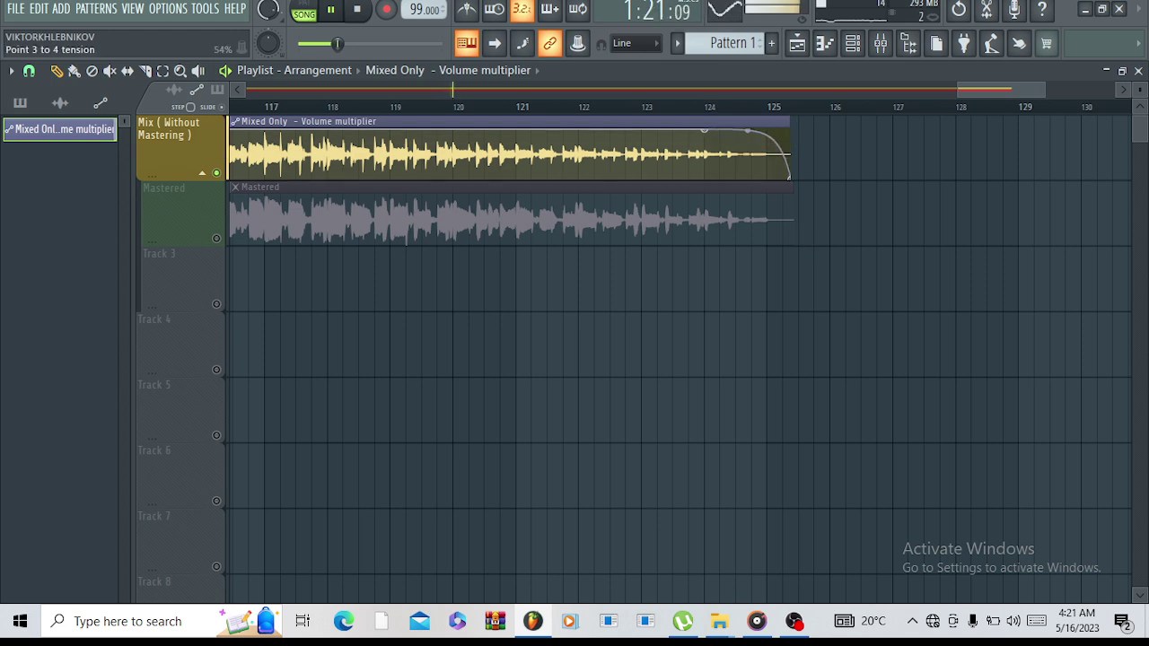
pyautogui.moveTo(955, 91); pyautogui.dragTo(37, 108)
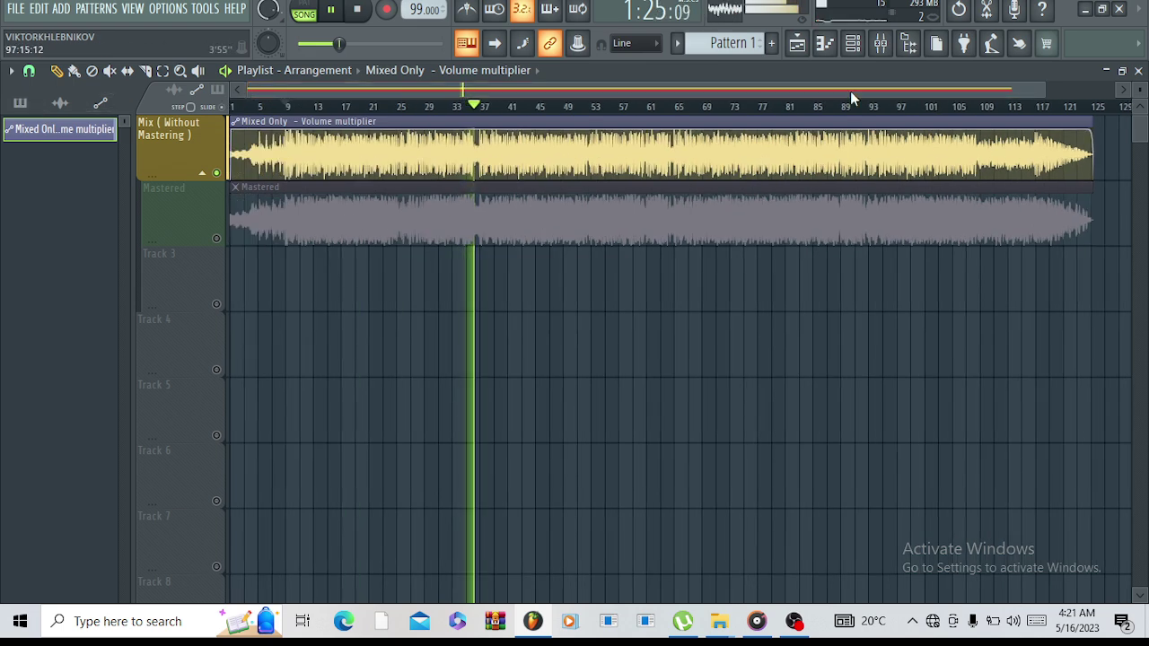
# Reopen the mixer, read the final loudness on Meter Aim -10LUFS and stop playback.
pyautogui.click(881, 43)
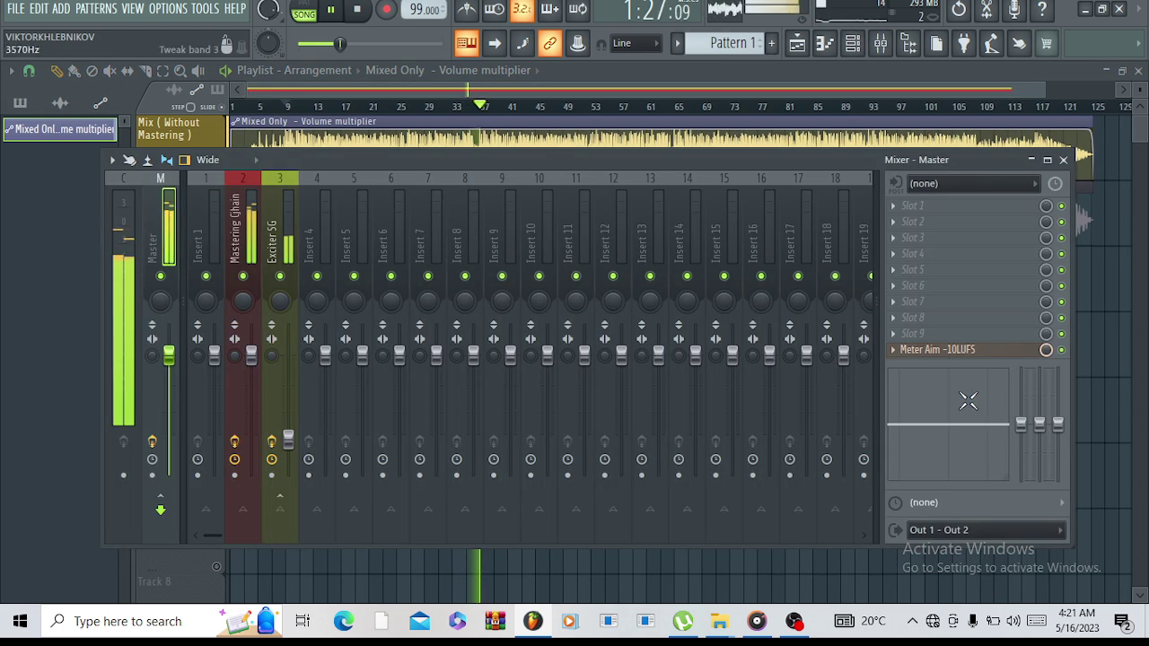
pyautogui.click(960, 356)
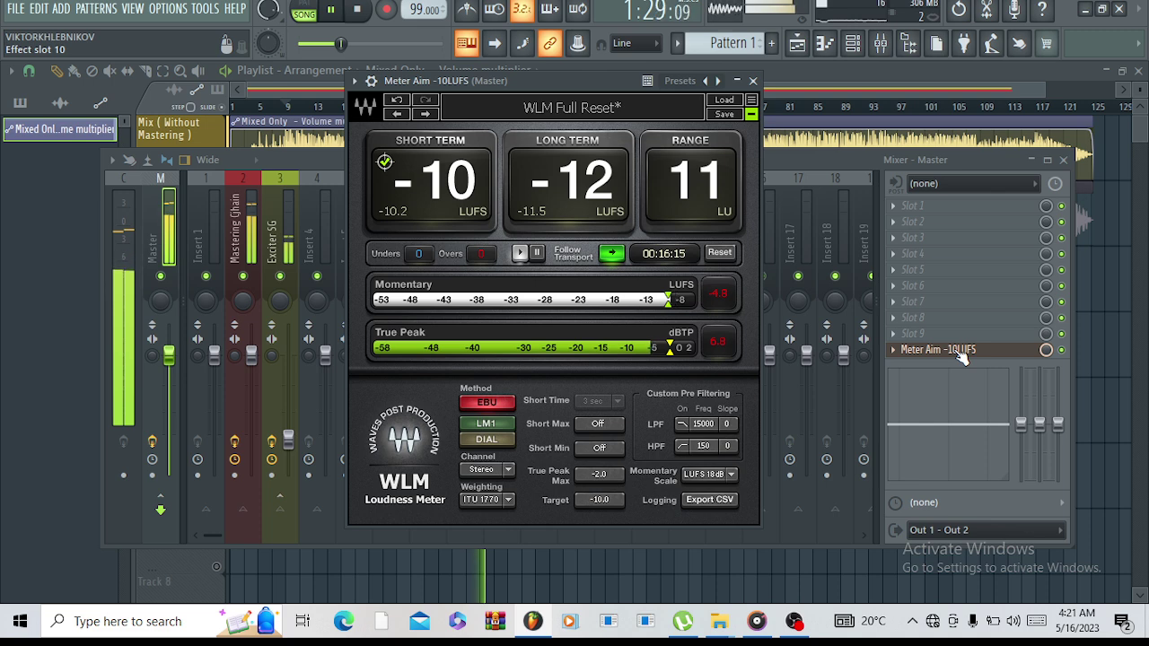
pyautogui.press('space')
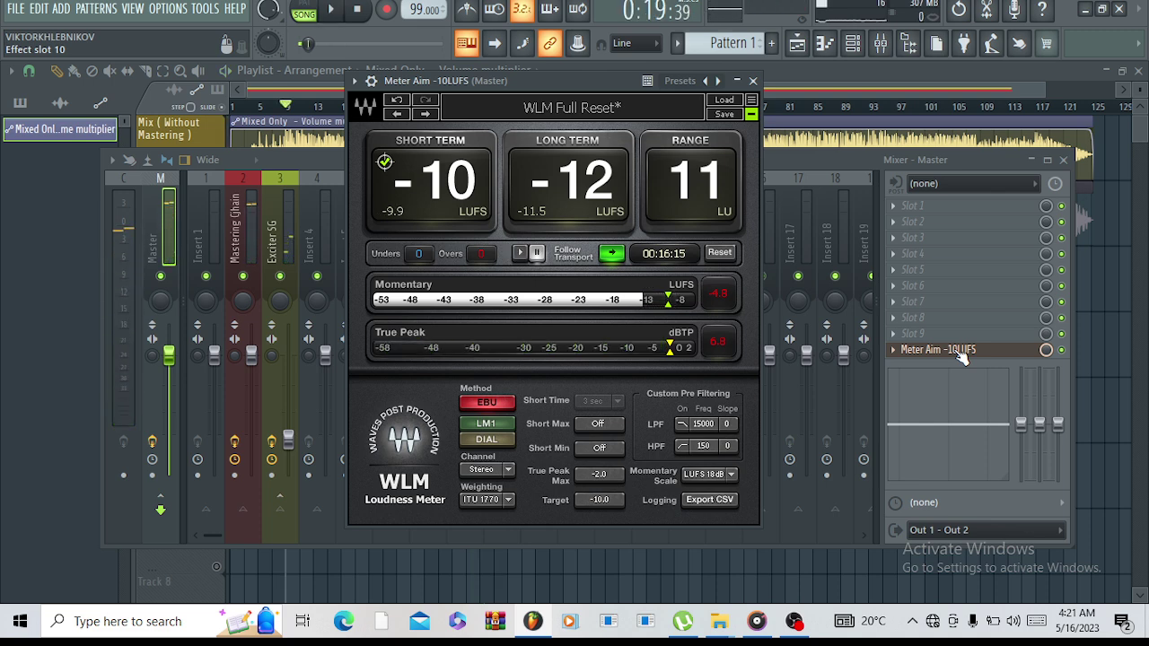